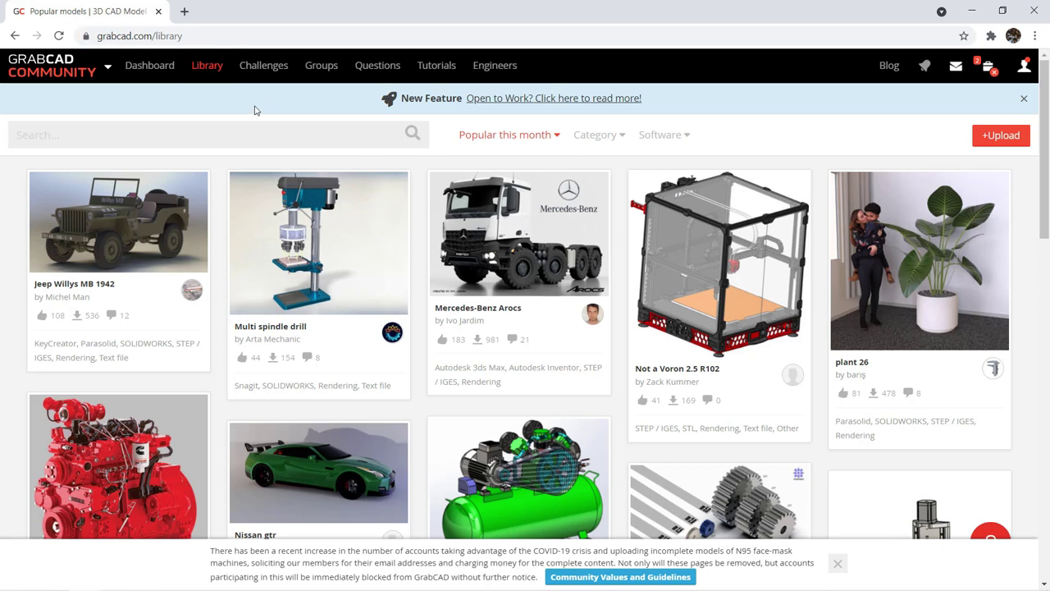
- Search the GrabCAD library for "Aluminium Profile 2020" and open the Aluminium Profile 2020 model
{"action": "type", "text": "Aluminium Profile 2020"}
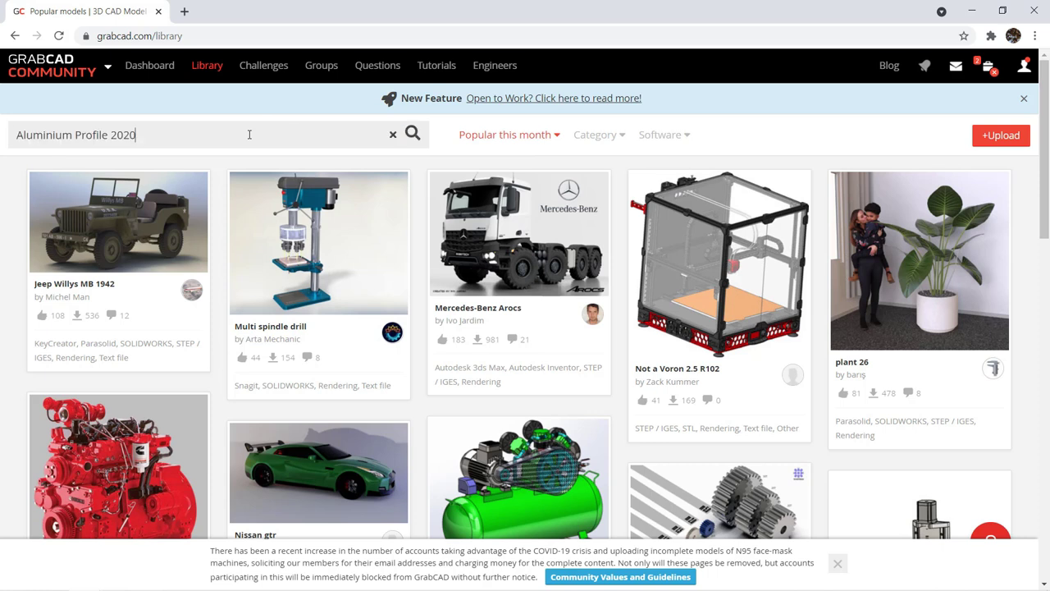
{"action": "left_click", "coordinate": [412, 135]}
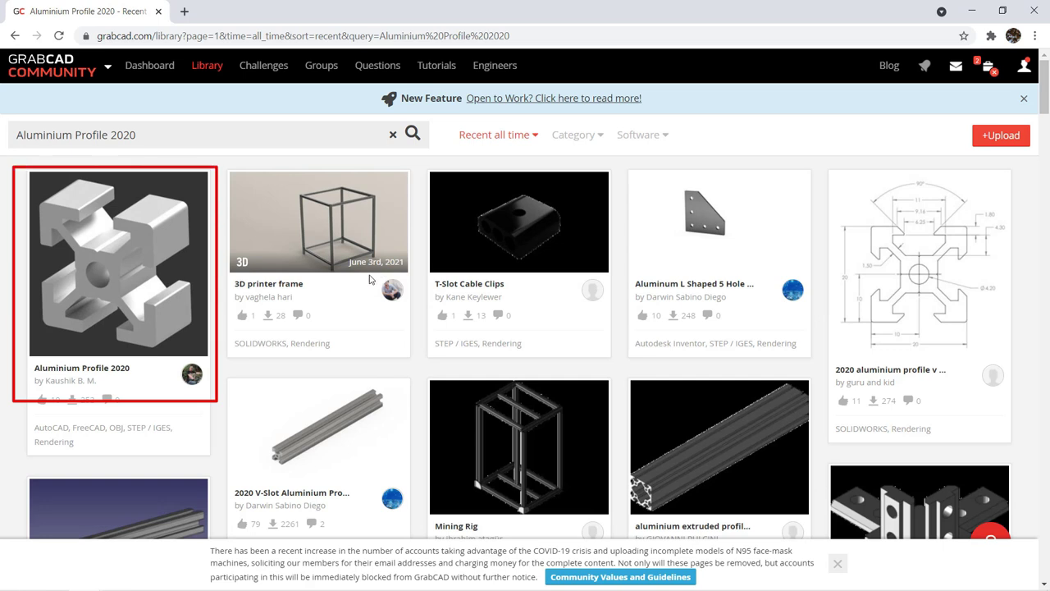
{"action": "left_click", "coordinate": [159, 306]}
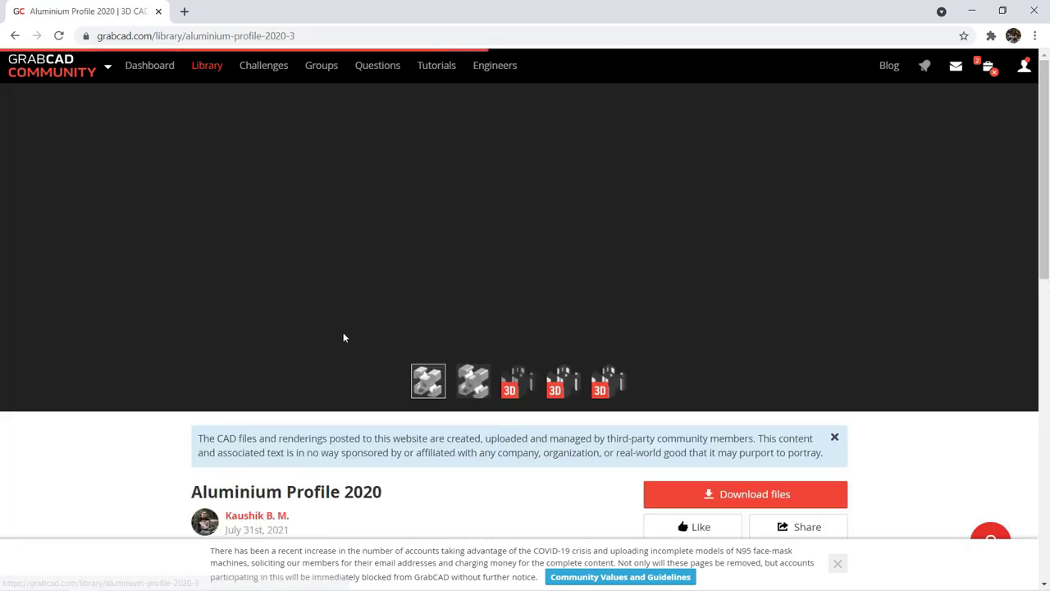
- Browse the model's files into the Aluminium Profiles folder and open its 2020 subfolder
{"action": "scroll", "coordinate": [363, 357], "scroll_direction": "down", "scroll_amount": 3}
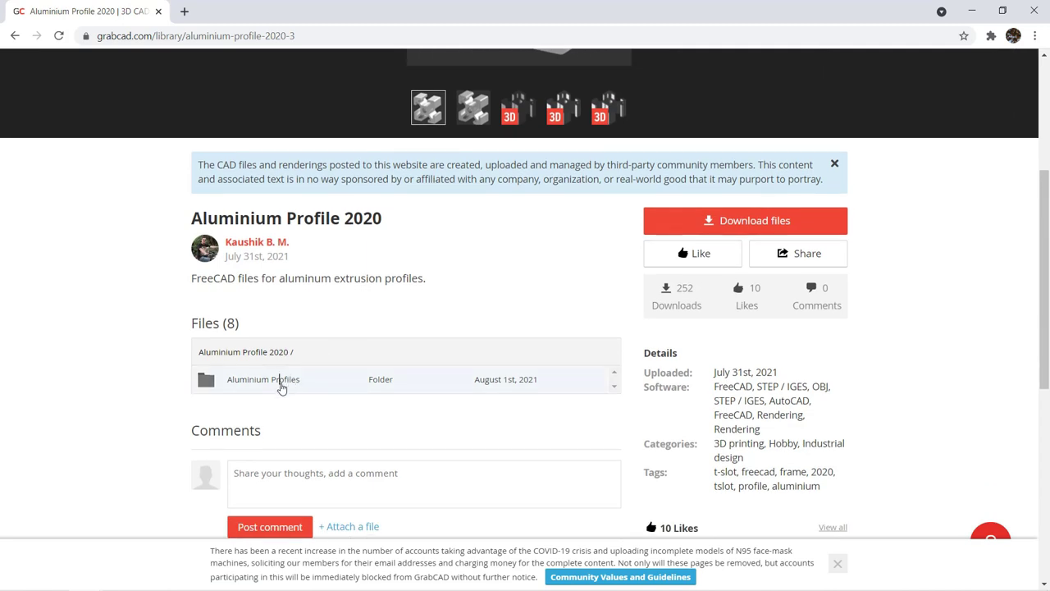
{"action": "left_click", "coordinate": [280, 387]}
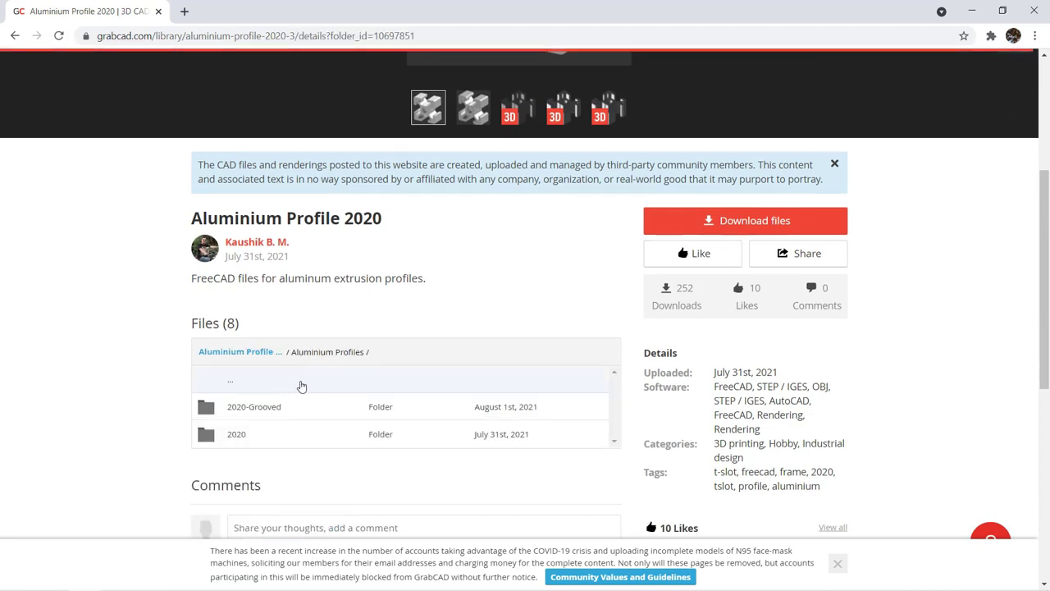
{"action": "scroll", "coordinate": [328, 386], "scroll_direction": "down", "scroll_amount": 1}
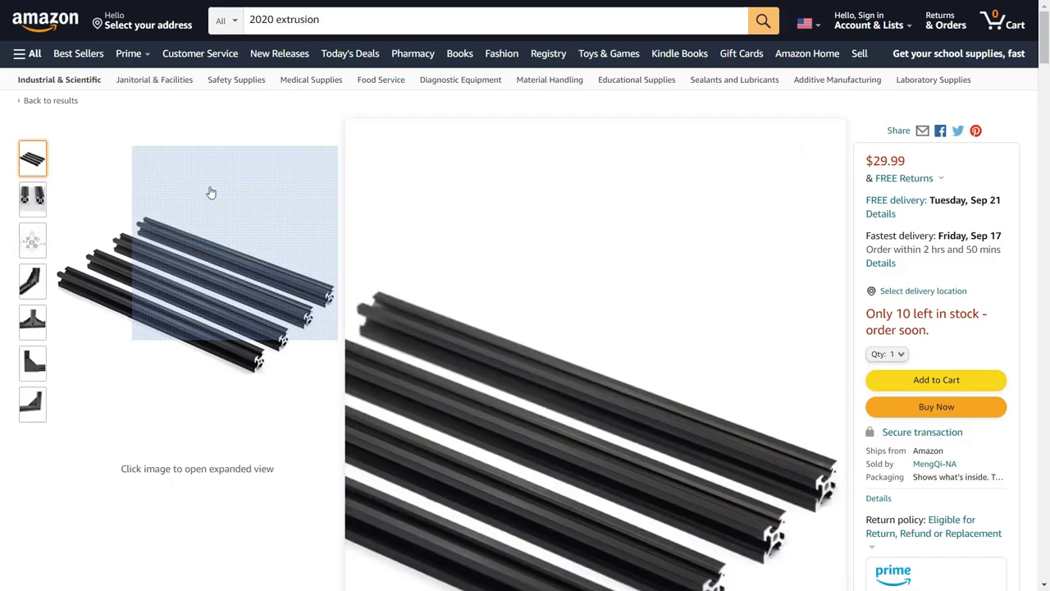
{"action": "mouse_move", "coordinate": [37, 210]}
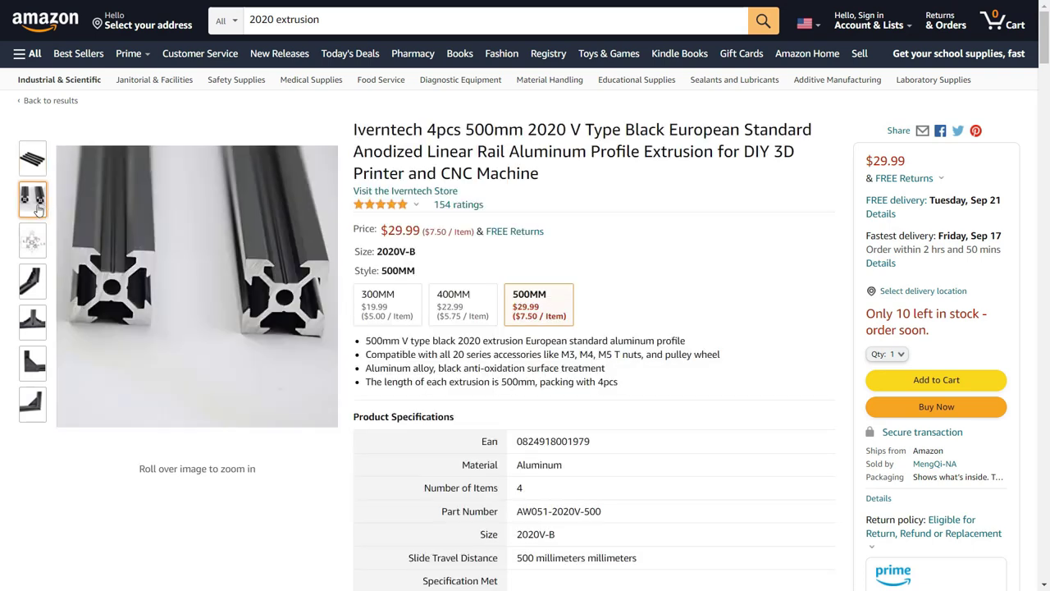
{"action": "mouse_move", "coordinate": [31, 243]}
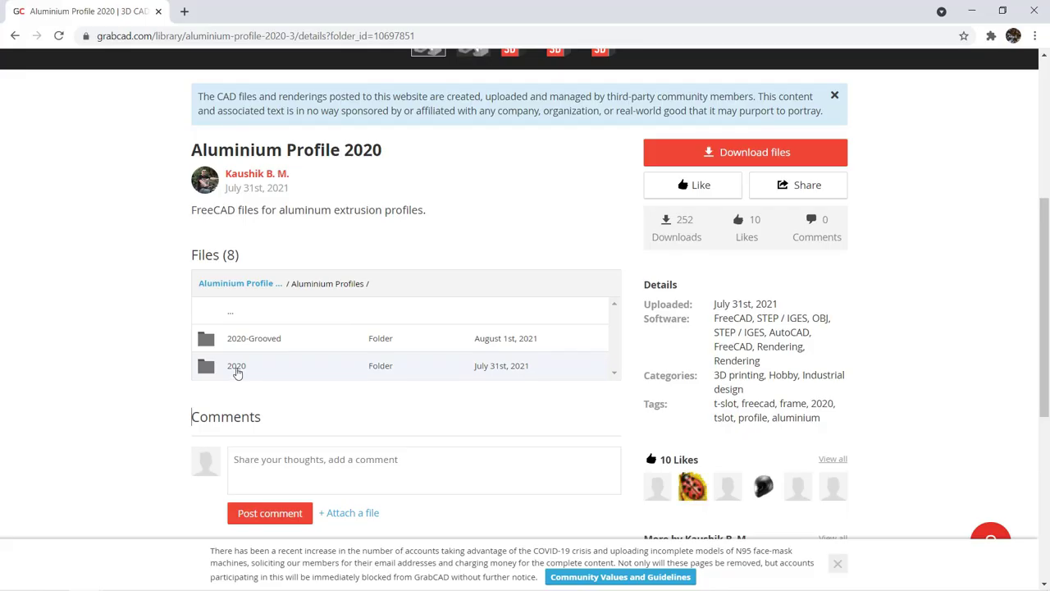
{"action": "left_click", "coordinate": [236, 370]}
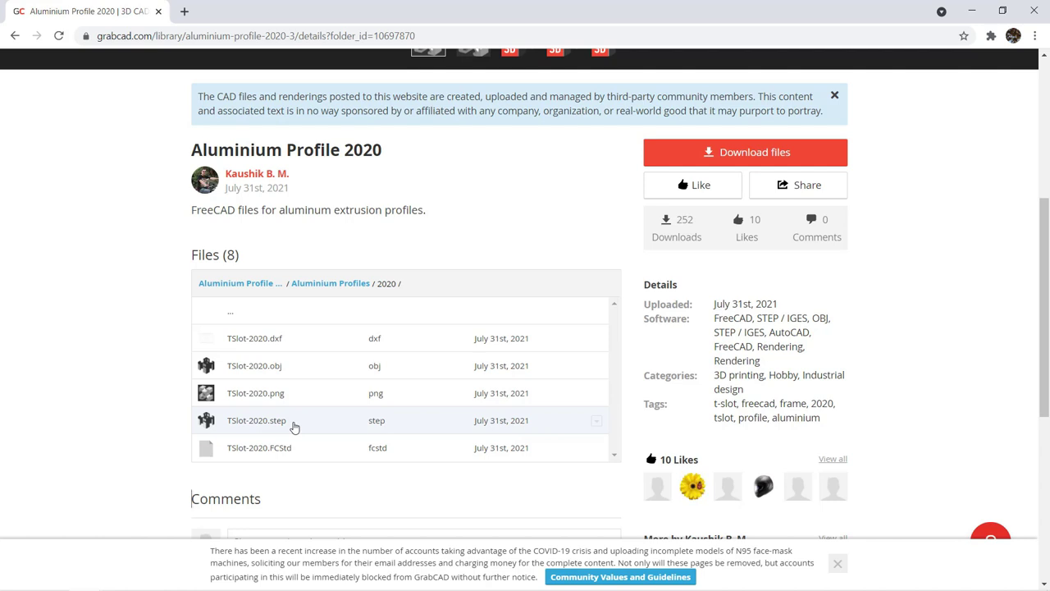
- Preview TSlot-2020.step in the 3D viewer and download the file
{"action": "left_click", "coordinate": [295, 427]}
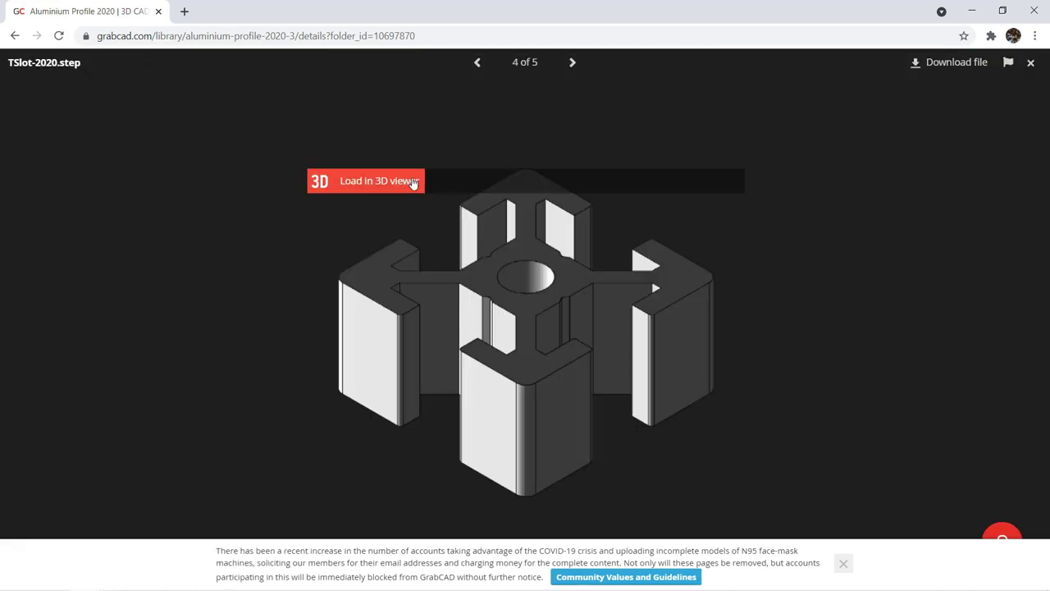
{"action": "left_click", "coordinate": [412, 183]}
{"action": "left_click_drag", "start_coordinate": [659, 348], "coordinate": [701, 337]}
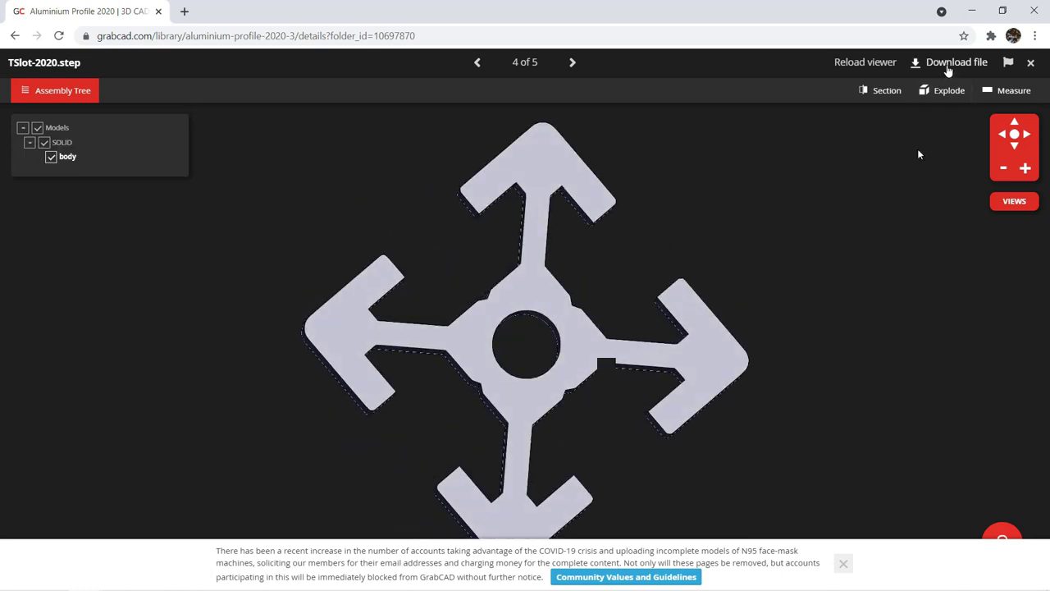
{"action": "left_click", "coordinate": [948, 66]}
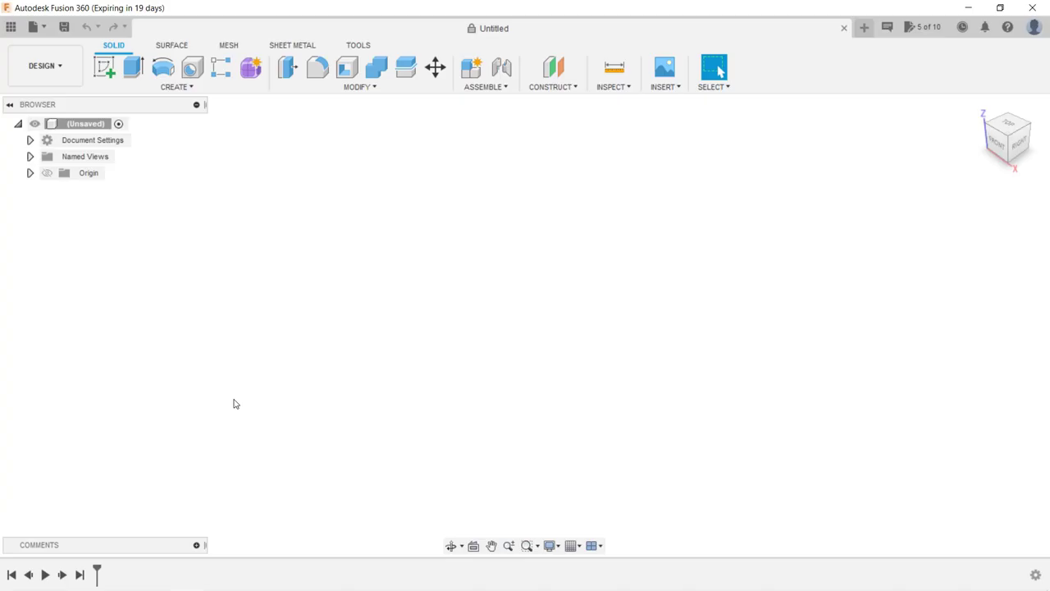
- Switch to Fusion 360 and upload TSlot-2020.step into the temp folder of the Import Models project
{"action": "left_click", "coordinate": [11, 28]}
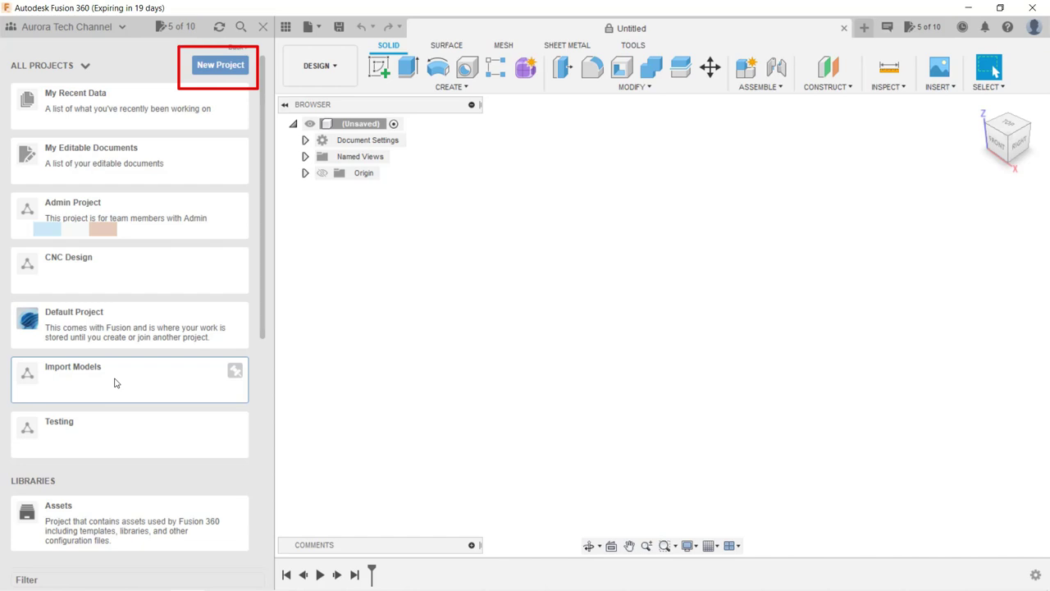
{"action": "left_click", "coordinate": [114, 382]}
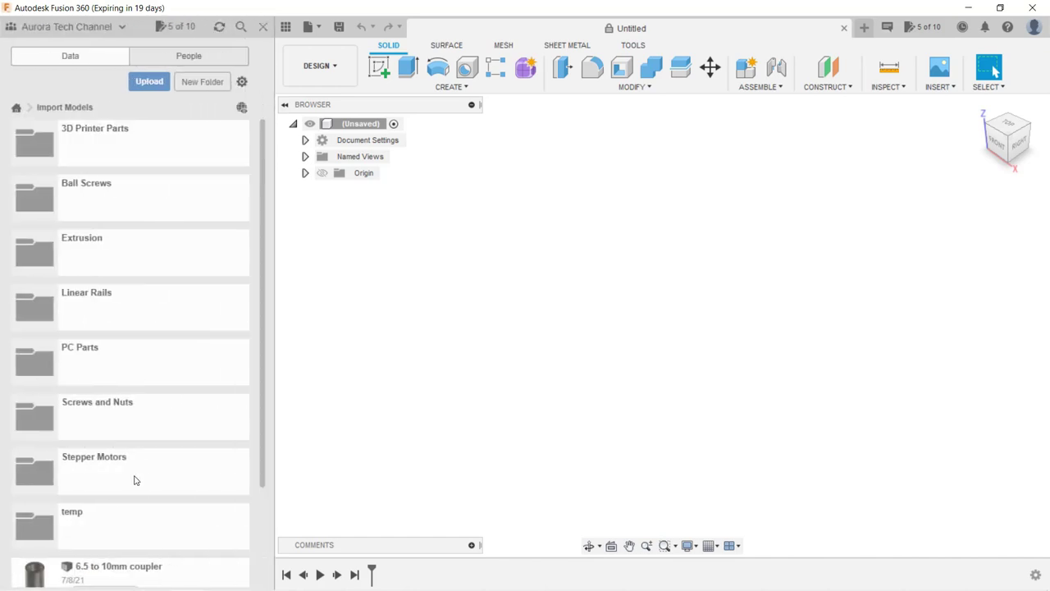
{"action": "left_click", "coordinate": [113, 527]}
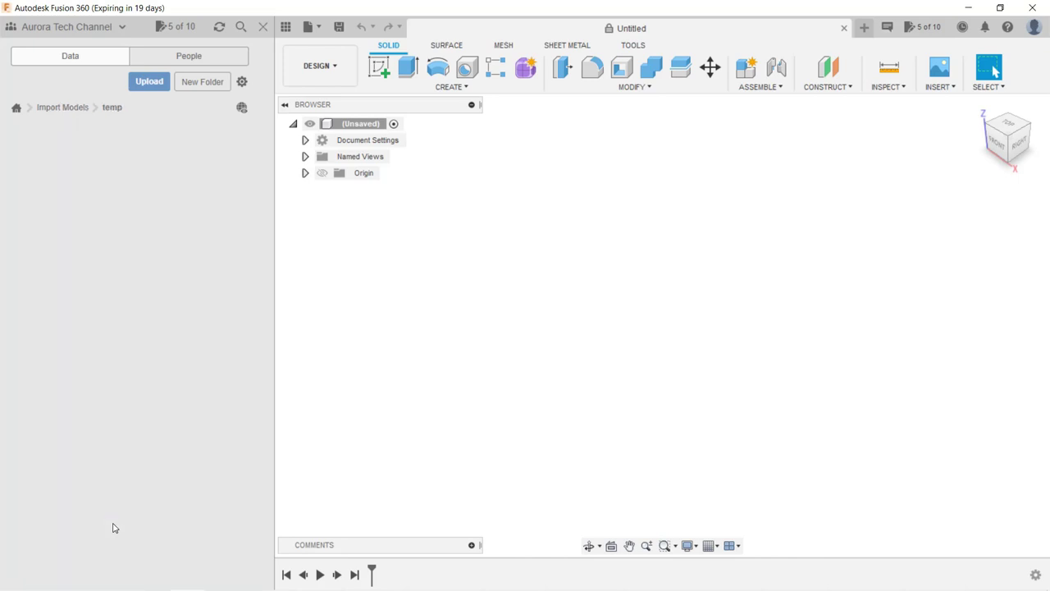
{"action": "left_click", "coordinate": [150, 83]}
{"action": "key", "text": "alt+Tab"}
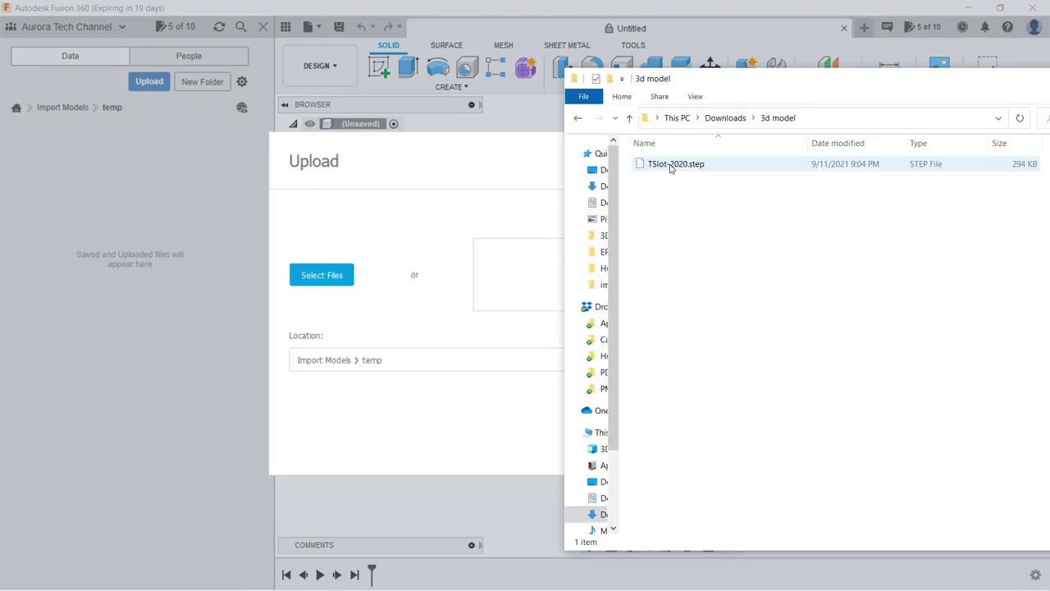
{"action": "left_click_drag", "start_coordinate": [673, 164], "coordinate": [539, 269]}
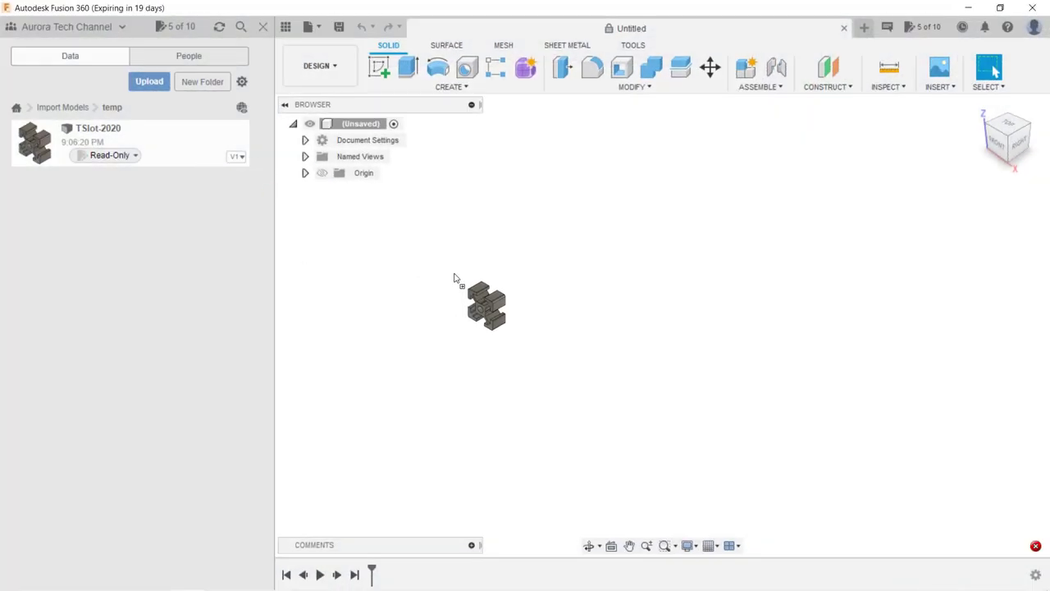
- Try to insert the uploaded TSlot-2020 model into the unsaved design
{"action": "left_click_drag", "start_coordinate": [200, 133], "coordinate": [486, 250]}
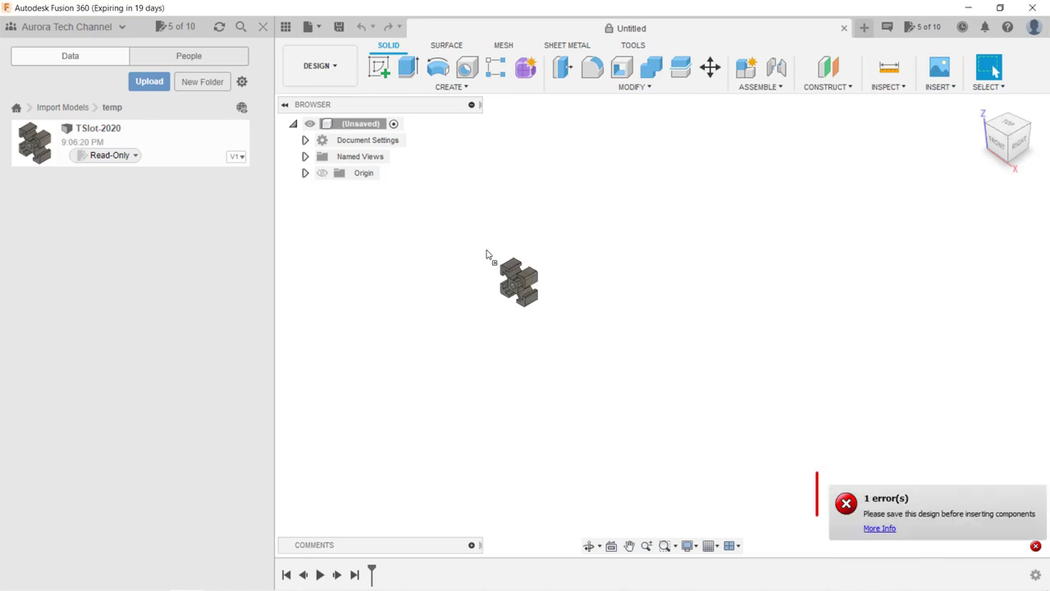
{"action": "left_click_drag", "start_coordinate": [486, 254], "coordinate": [518, 270]}
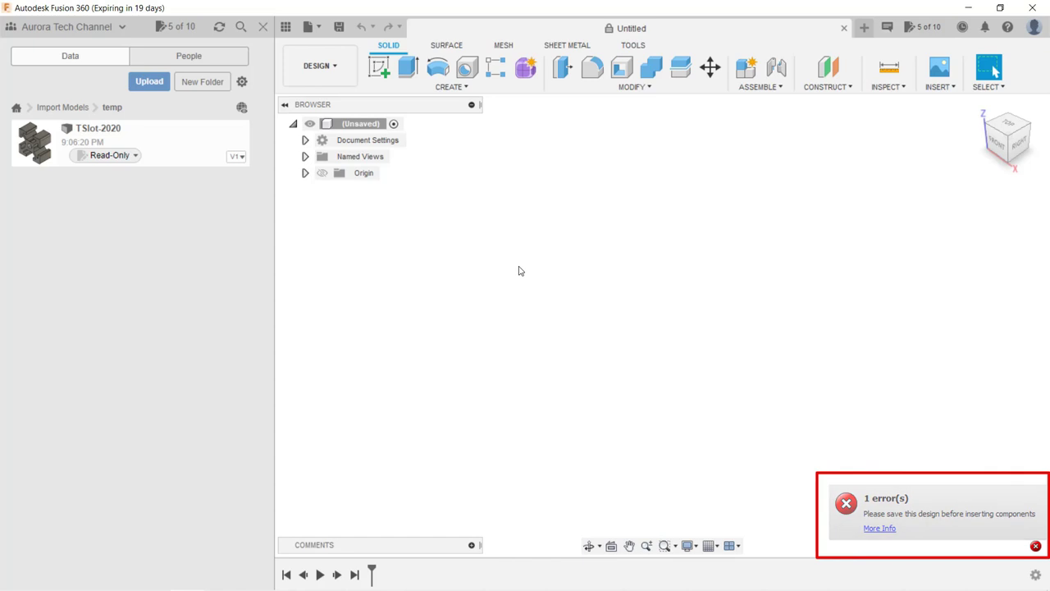
- Save the empty design as "2020 test" in the Testing location
{"action": "left_click", "coordinate": [308, 26]}
{"action": "left_click", "coordinate": [361, 168]}
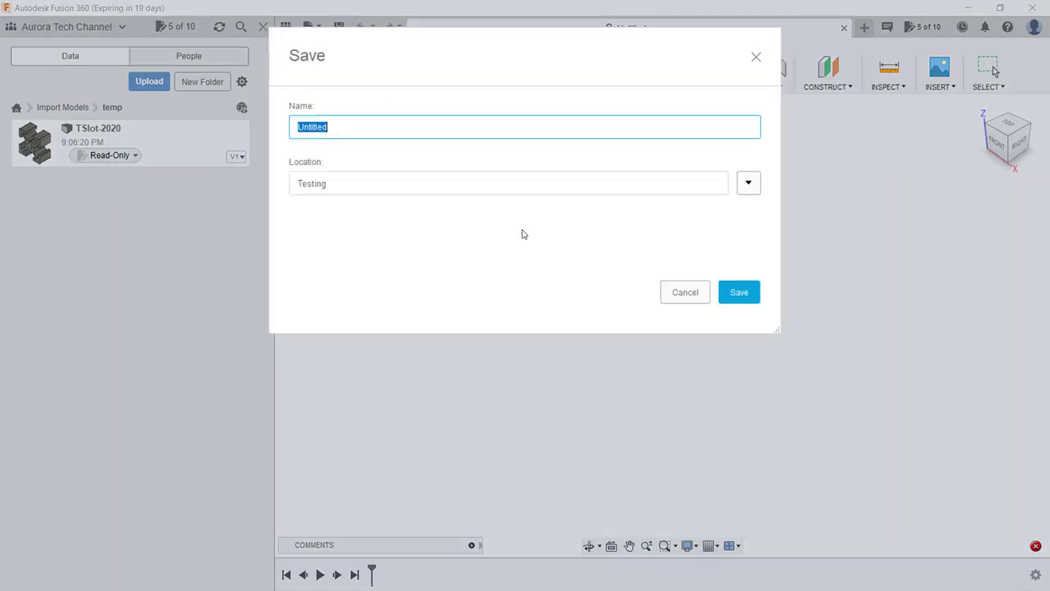
{"action": "type", "text": "2020 test"}
{"action": "key", "text": "Return"}
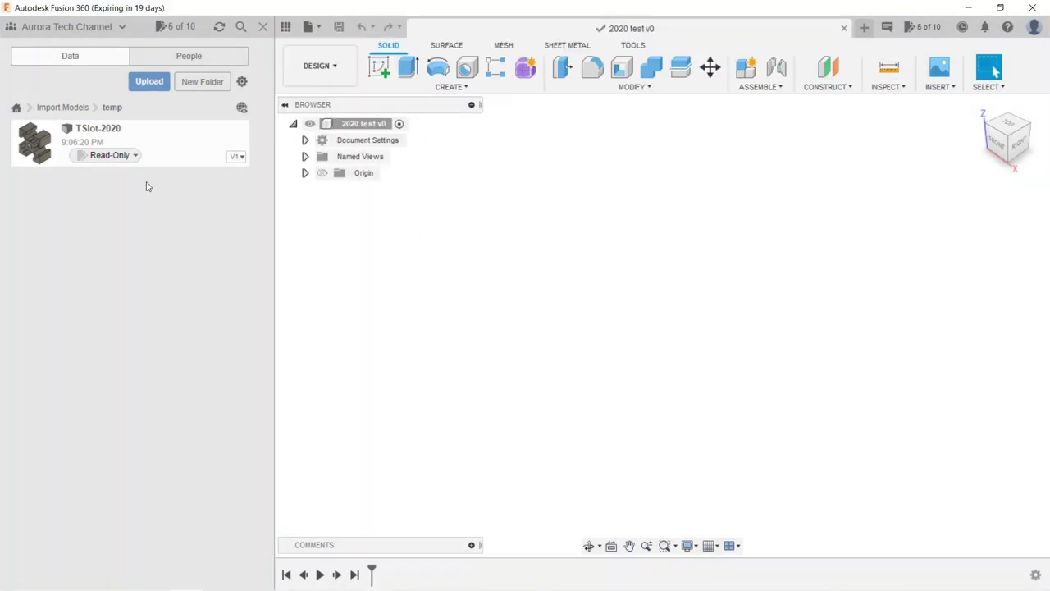
- Insert the uploaded TSlot-2020 model into the 2020 test design at its default position and close the project data
{"action": "left_click_drag", "start_coordinate": [150, 134], "coordinate": [479, 278]}
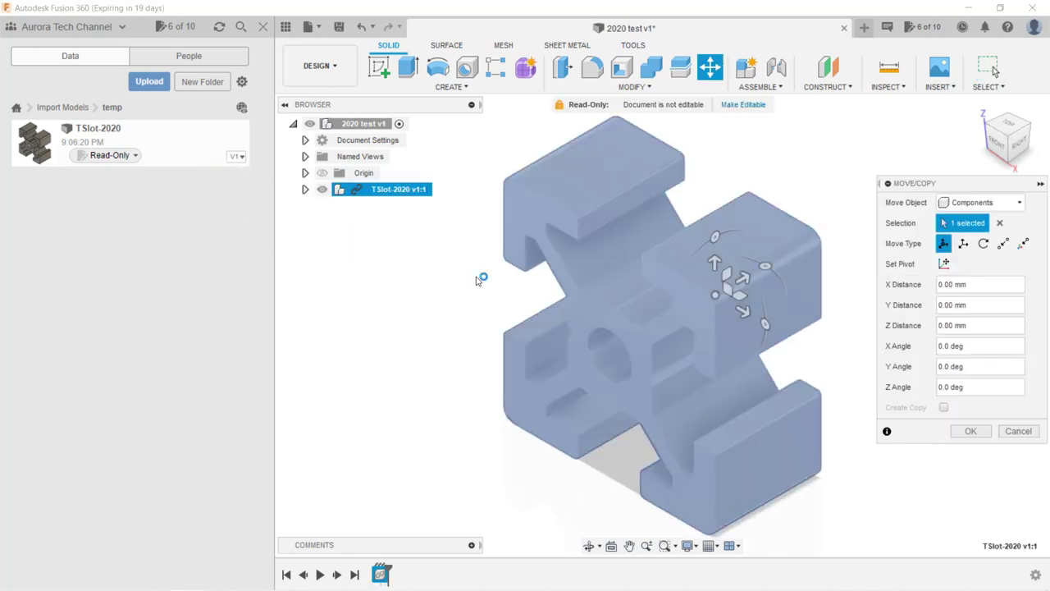
{"action": "left_click", "coordinate": [973, 430]}
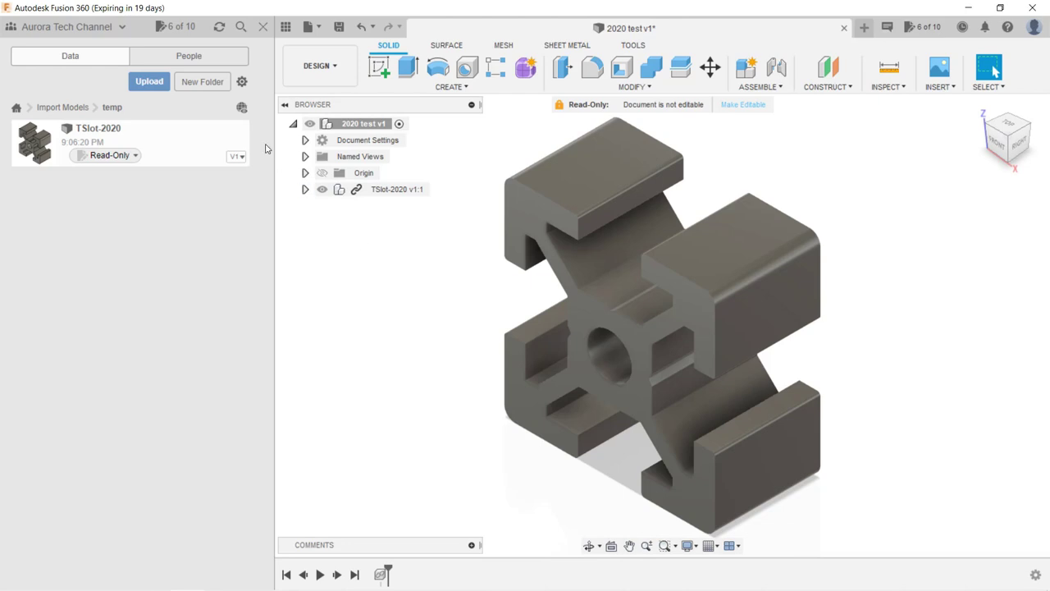
{"action": "left_click", "coordinate": [262, 28]}
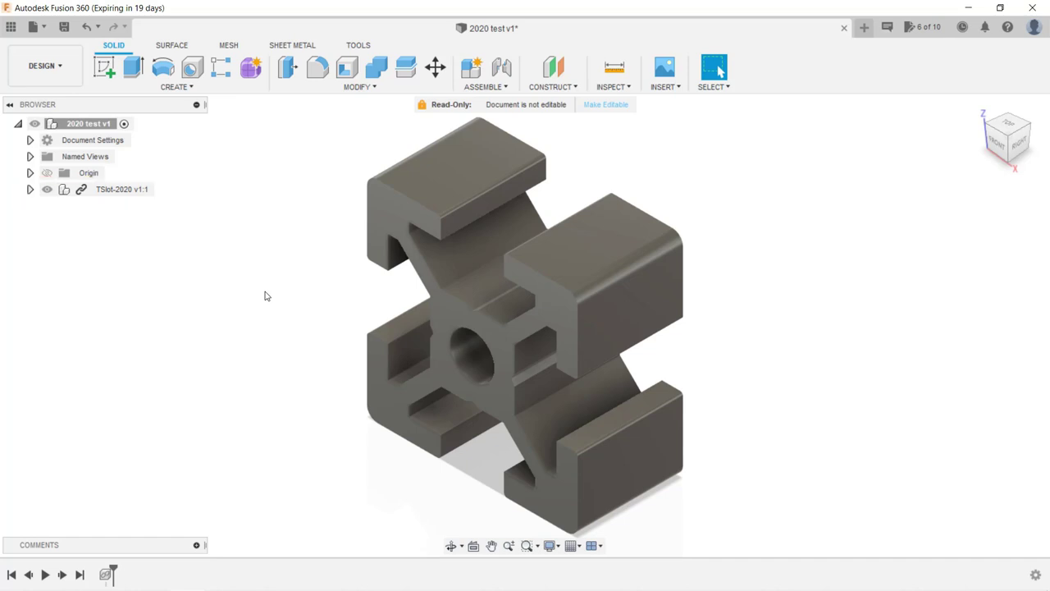
- Measure the length of the T-slot profile along one of its upper lengthwise edges
{"action": "key", "text": "i"}
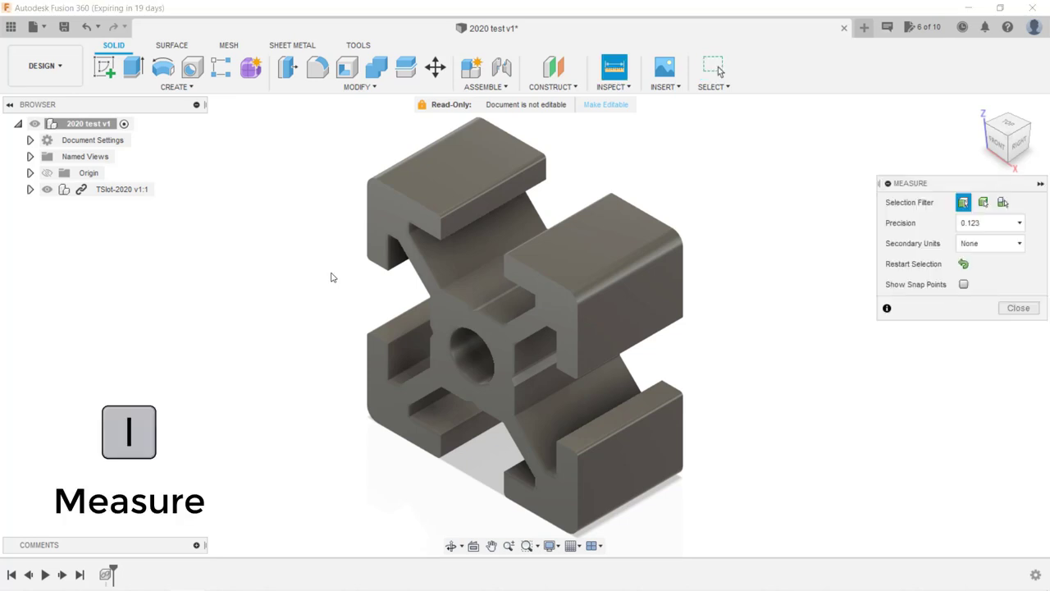
{"action": "left_click", "coordinate": [464, 212]}
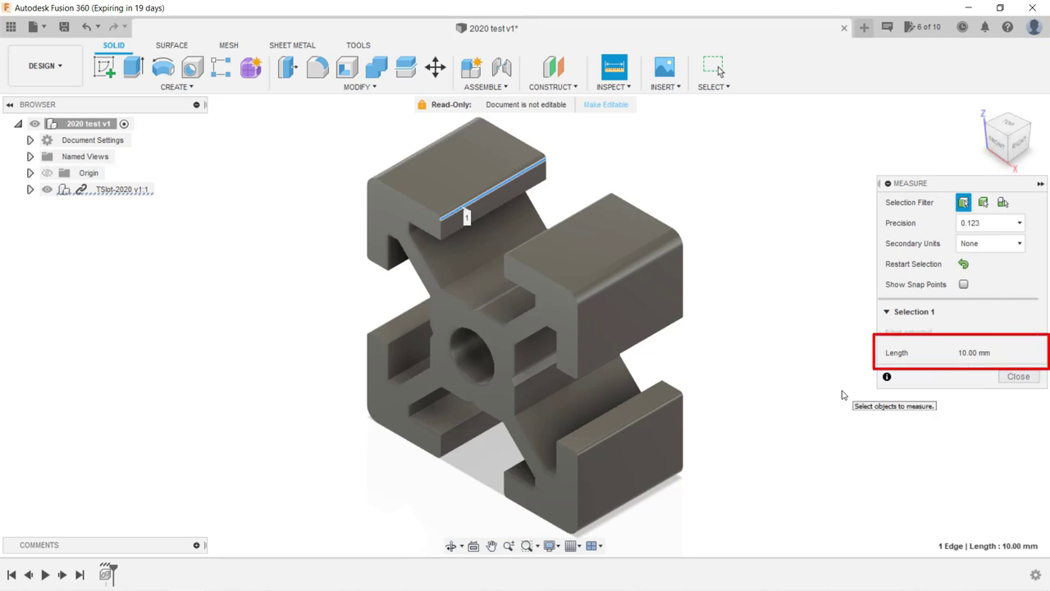
{"action": "left_click", "coordinate": [1017, 377]}
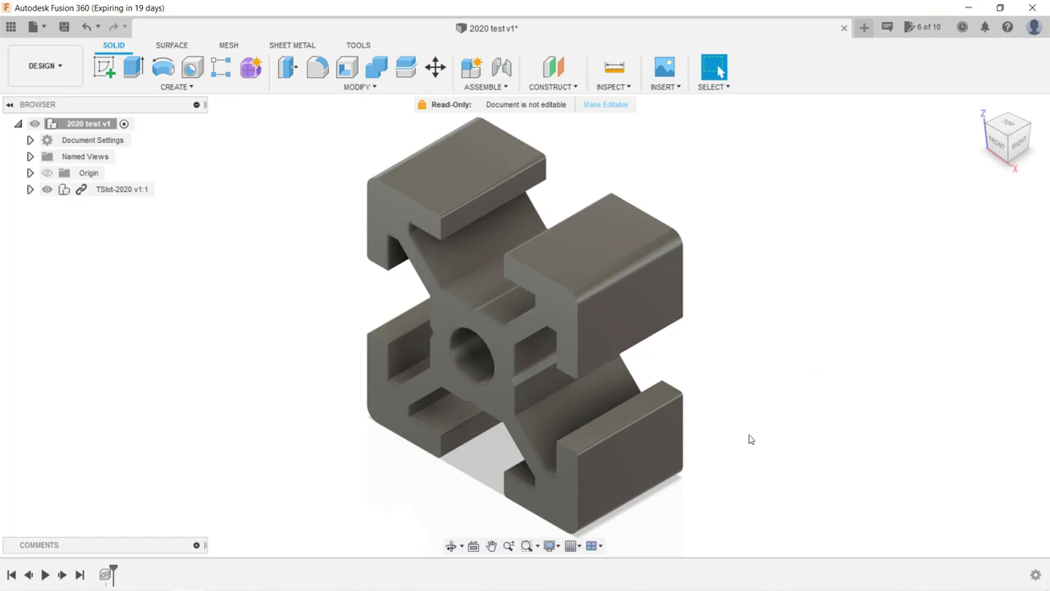
- Project the T-slot's front end face into a new sketch on that face, finish the sketch and hide the TSlot-2020 component
{"action": "left_click", "coordinate": [105, 69]}
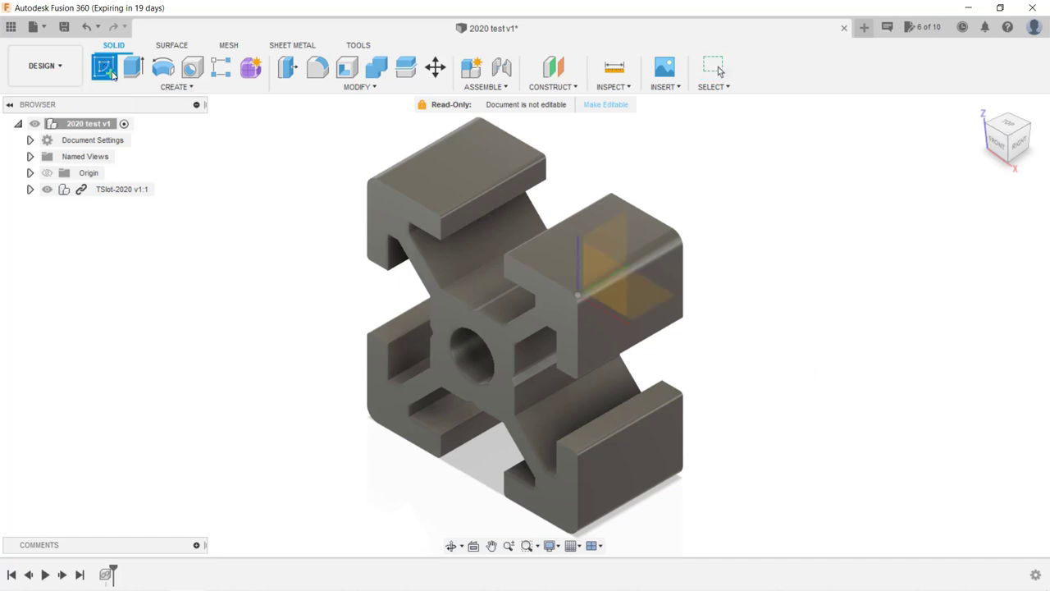
{"action": "left_click", "coordinate": [560, 308]}
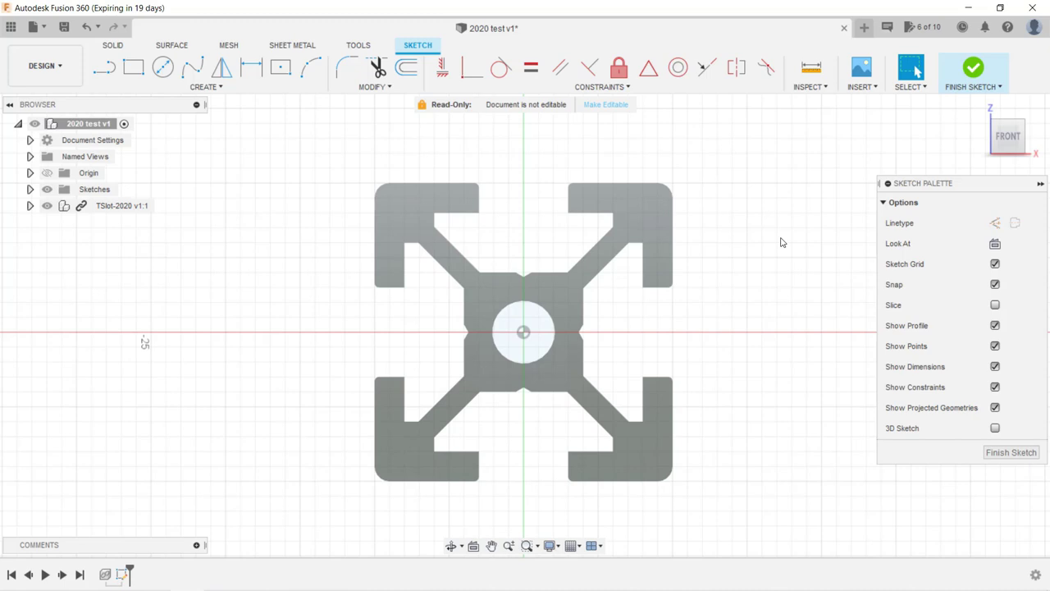
{"action": "key", "text": "p"}
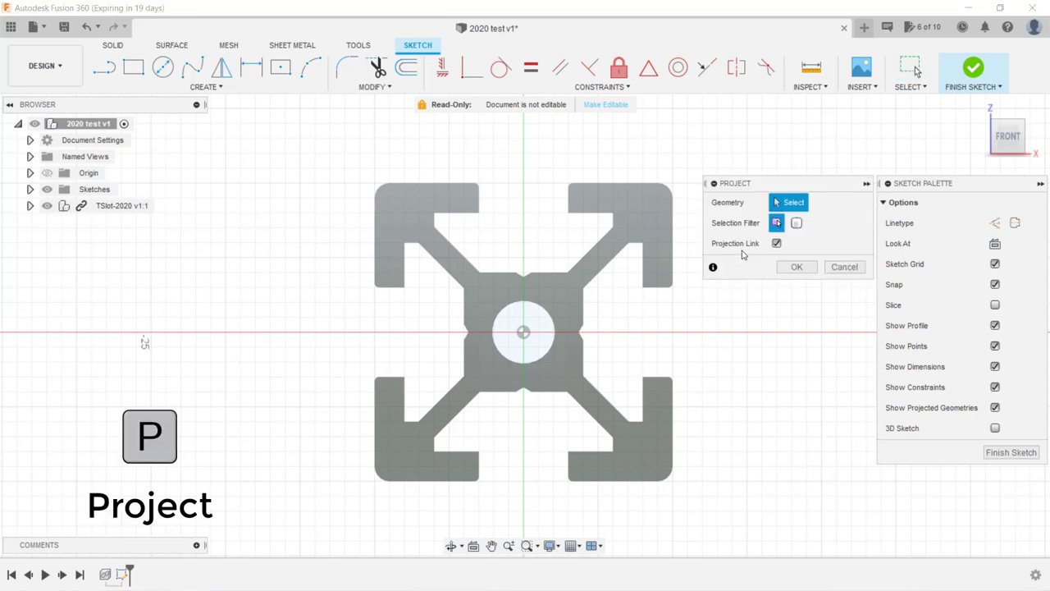
{"action": "left_click", "coordinate": [637, 217]}
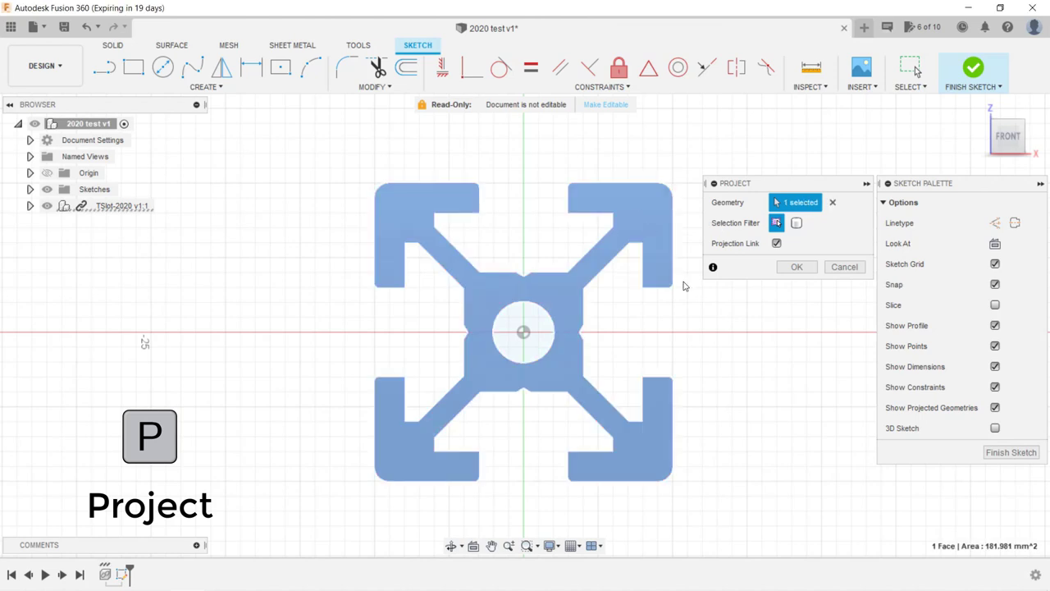
{"action": "left_click", "coordinate": [795, 266]}
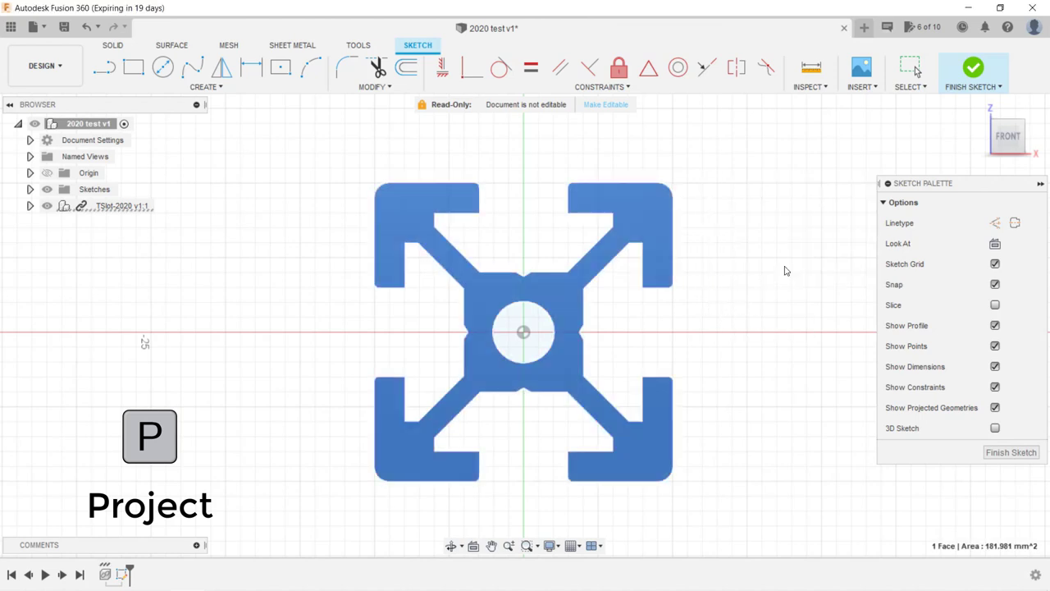
{"action": "left_click", "coordinate": [971, 72]}
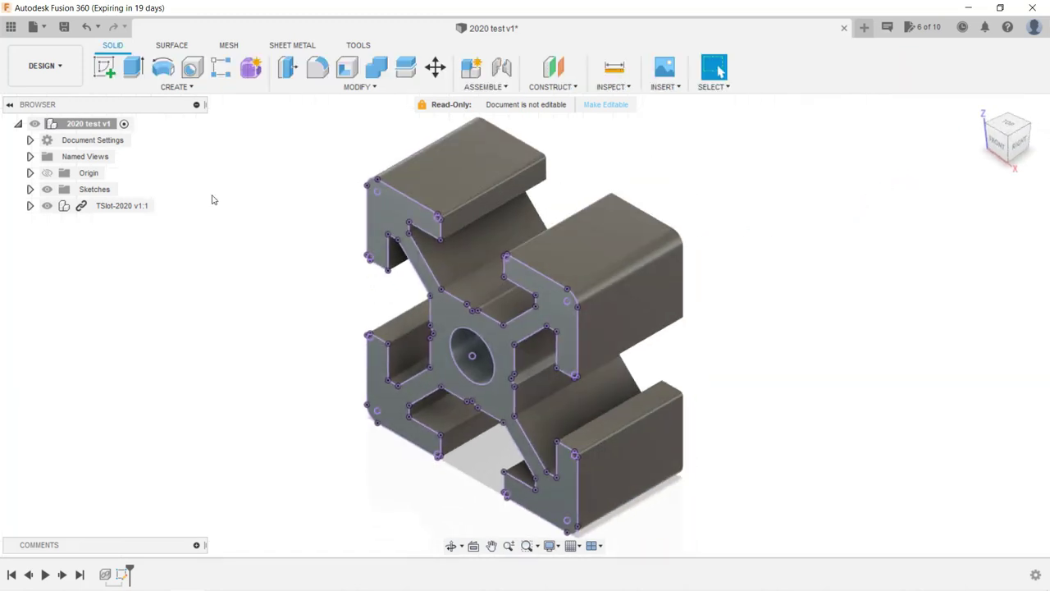
{"action": "left_click", "coordinate": [47, 205]}
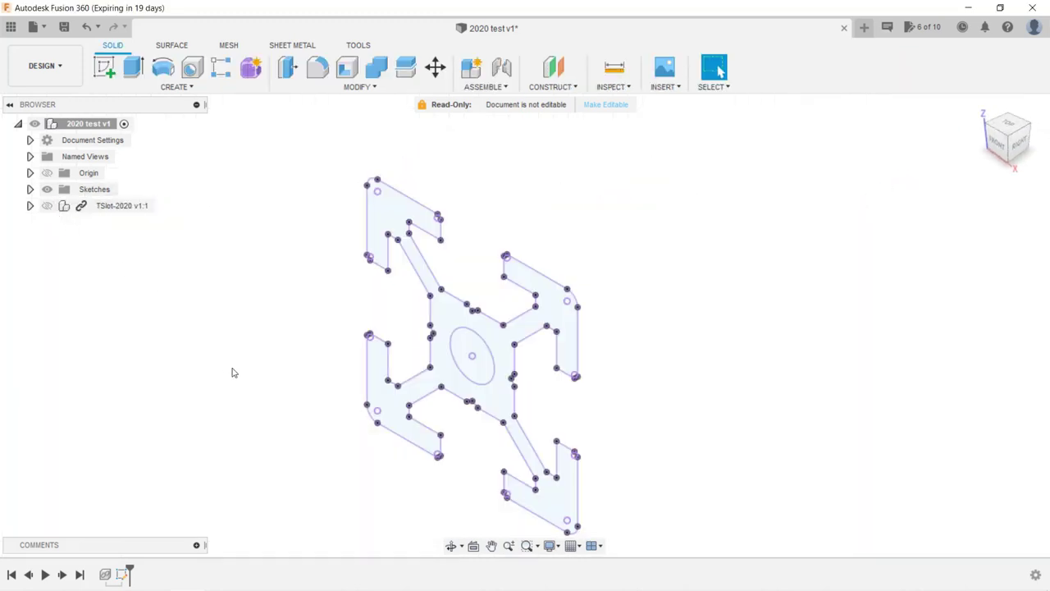
{"action": "mouse_move", "coordinate": [232, 373]}
{"action": "middle_mouse_down", "text": "shift"}
{"action": "mouse_move", "coordinate": [257, 326]}
{"action": "mouse_move", "coordinate": [268, 347]}
{"action": "mouse_move", "coordinate": [301, 292]}
{"action": "mouse_move", "coordinate": [309, 308]}
{"action": "middle_mouse_up", "text": "shift"}
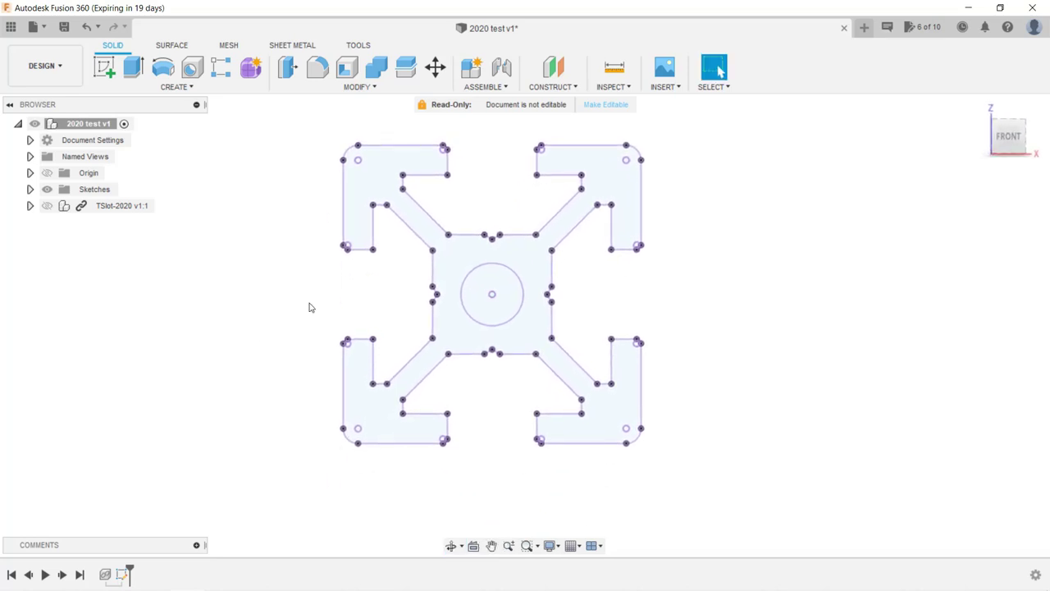
- Delete the hidden TSlot-2020 component despite the sketch that references it
{"action": "right_click", "coordinate": [122, 206]}
{"action": "left_click", "coordinate": [174, 300]}
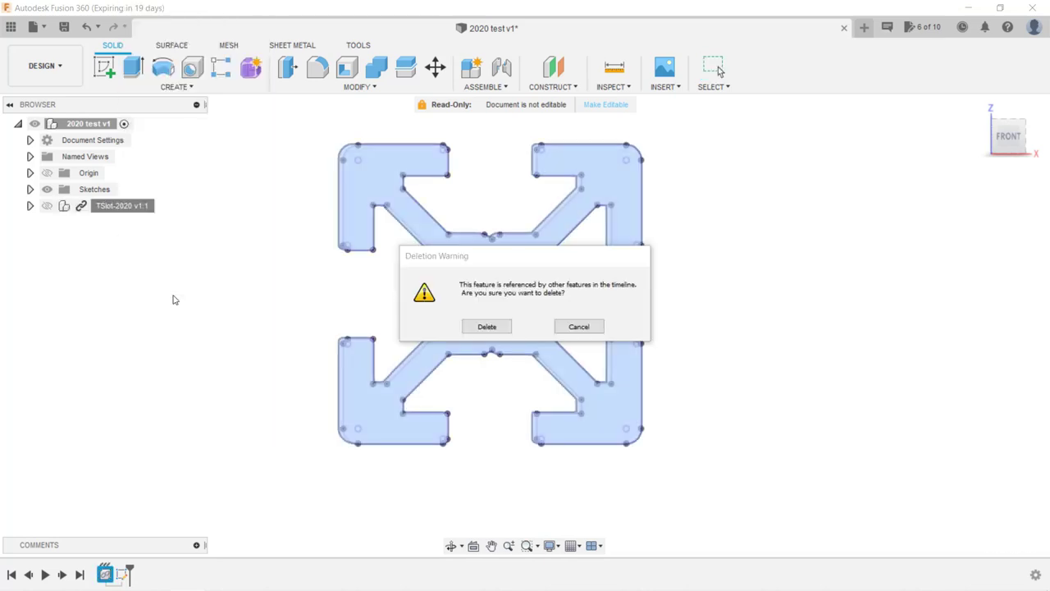
{"action": "left_click", "coordinate": [487, 326]}
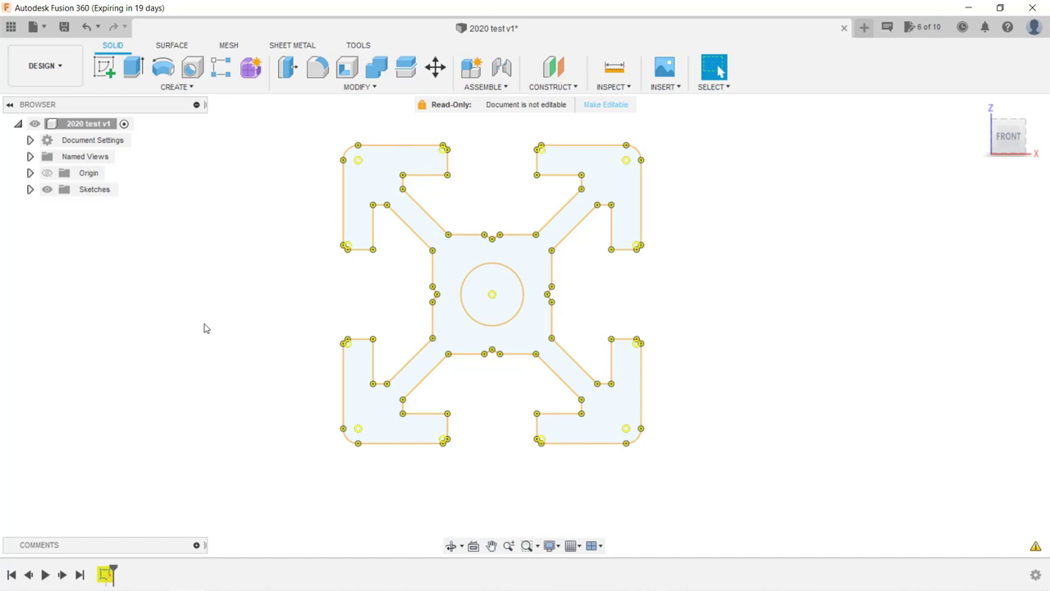
- Redefine the profile sketch's plane to the origin's XZ plane and hide the origin planes again
{"action": "right_click", "coordinate": [107, 578]}
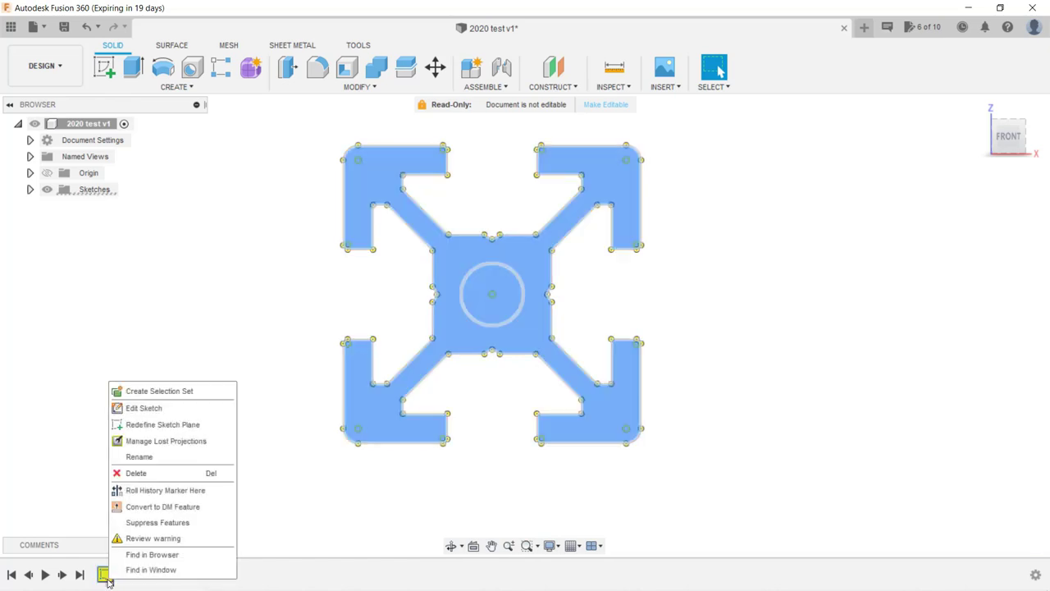
{"action": "left_click", "coordinate": [162, 424]}
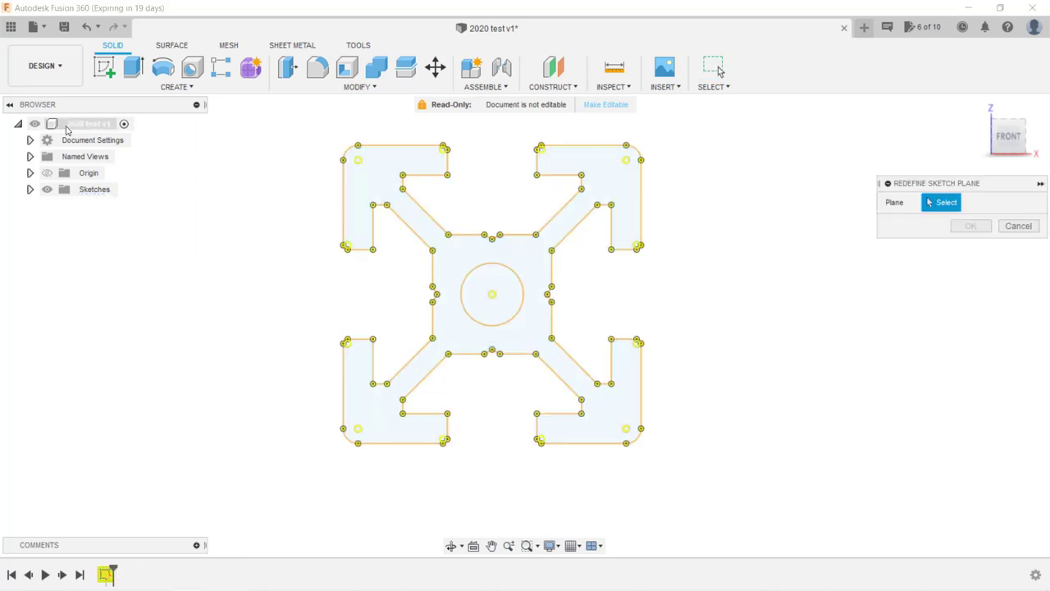
{"action": "left_click", "coordinate": [46, 172]}
{"action": "left_click", "coordinate": [494, 329]}
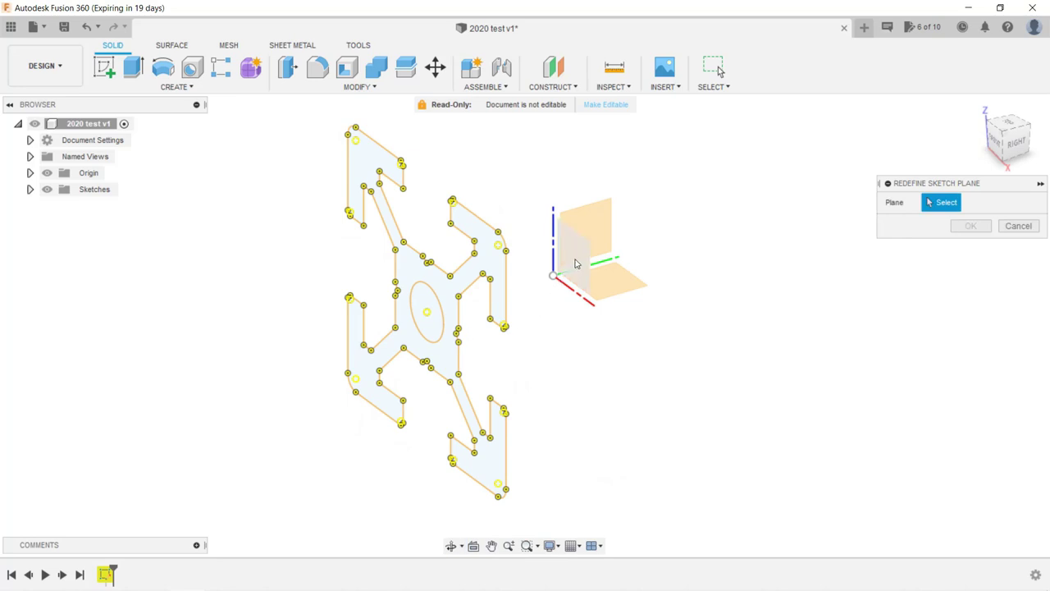
{"action": "left_click", "coordinate": [578, 261]}
{"action": "left_click", "coordinate": [970, 225]}
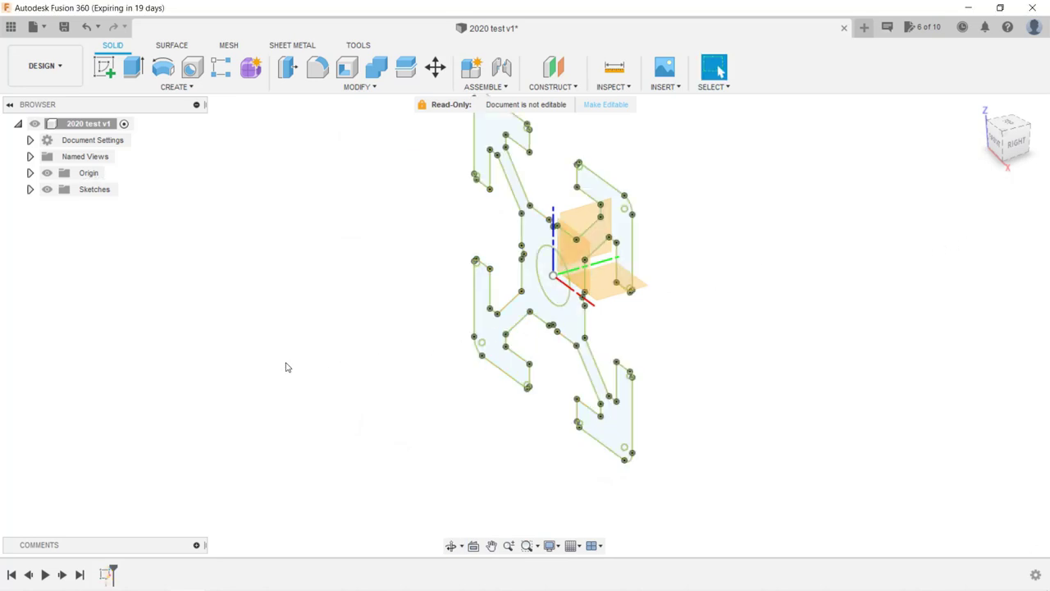
{"action": "left_click", "coordinate": [47, 173]}
- Extrude the T-slot profile without its centre circle 300 mm to one side as a new component
{"action": "mouse_move", "coordinate": [319, 398]}
{"action": "middle_mouse_down", "text": "shift"}
{"action": "mouse_move", "coordinate": [358, 359]}
{"action": "mouse_move", "coordinate": [303, 385]}
{"action": "mouse_move", "coordinate": [302, 401]}
{"action": "middle_mouse_up", "text": "shift"}
{"action": "key", "text": "e"}
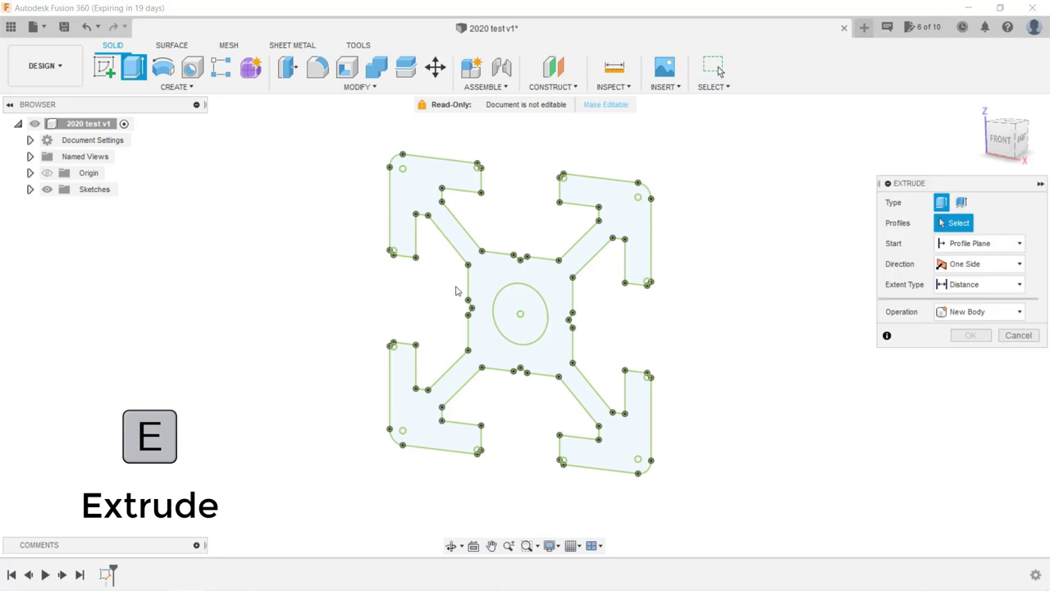
{"action": "left_click", "coordinate": [564, 298]}
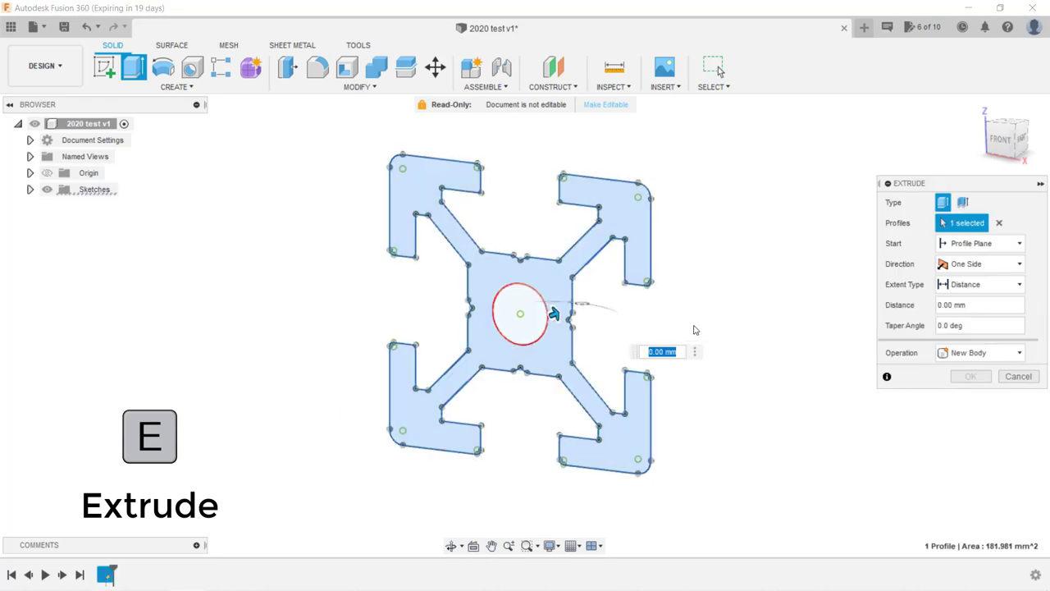
{"action": "type", "text": "300"}
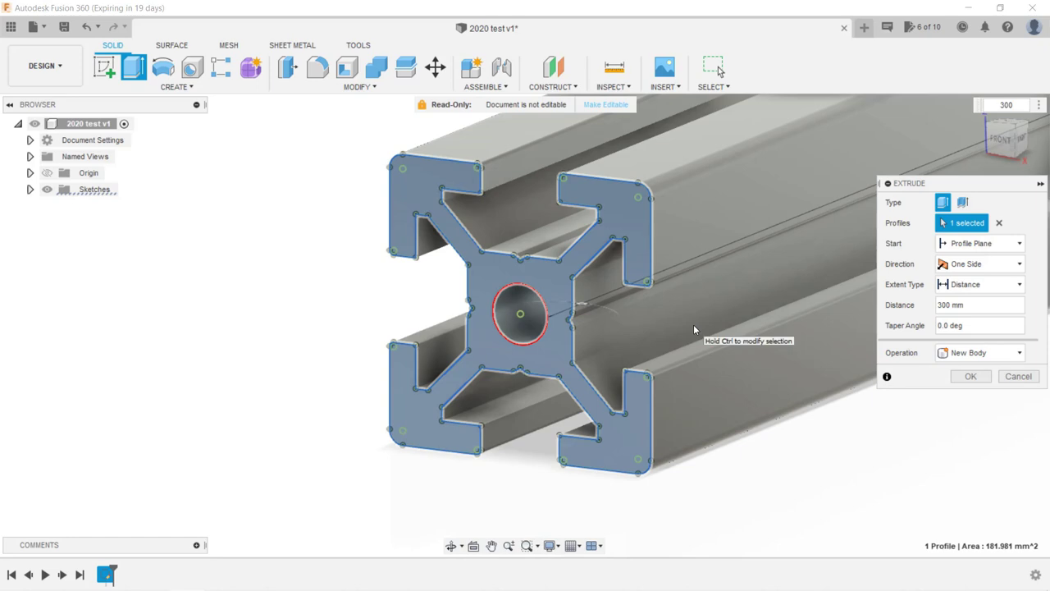
{"action": "scroll", "coordinate": [693, 324], "scroll_direction": "down", "scroll_amount": 3}
{"action": "left_click", "coordinate": [980, 355]}
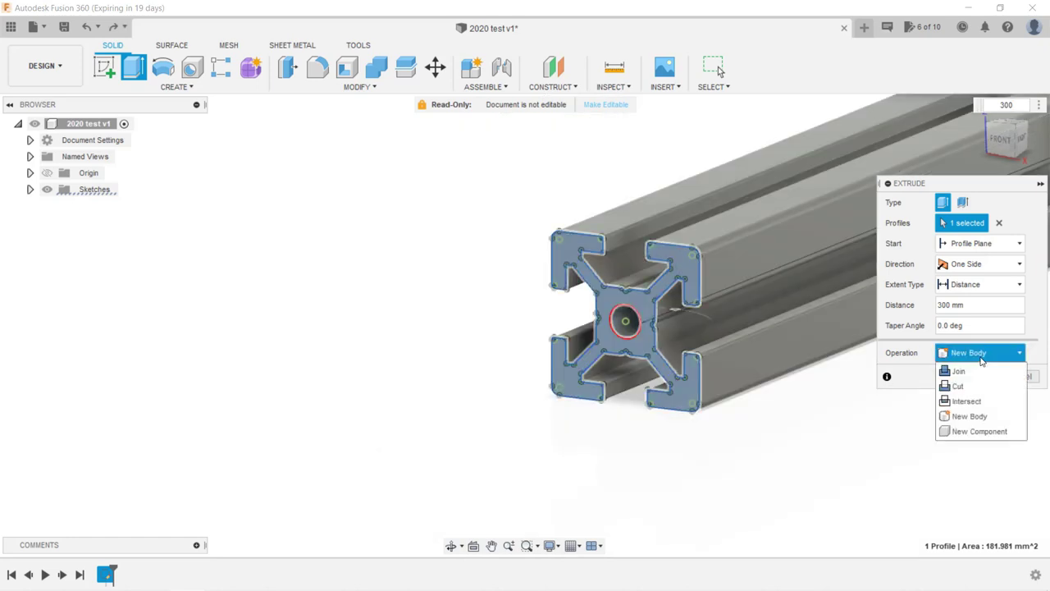
{"action": "left_click", "coordinate": [980, 430]}
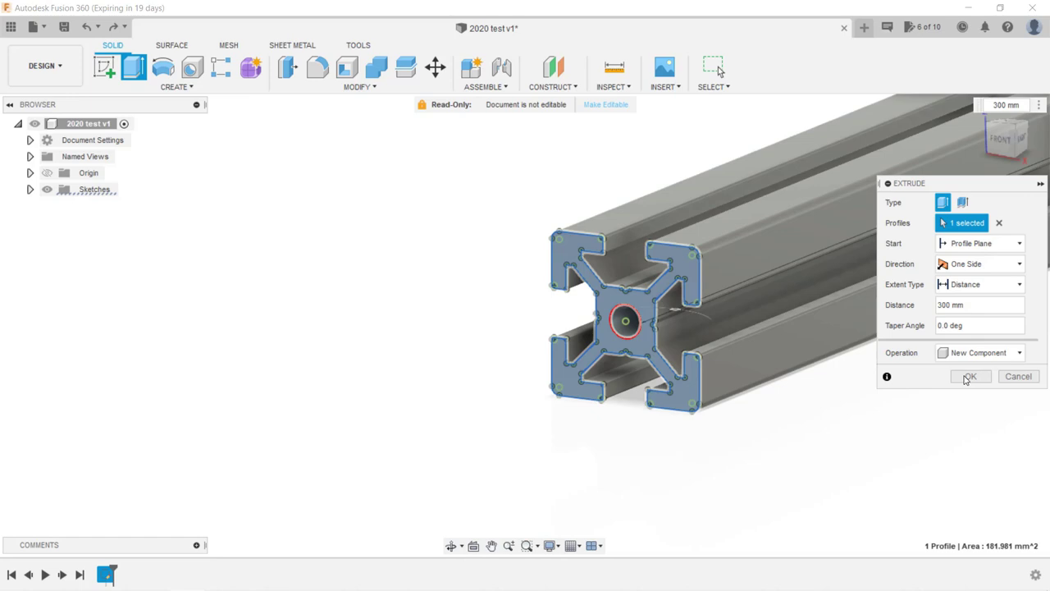
{"action": "left_click", "coordinate": [968, 377]}
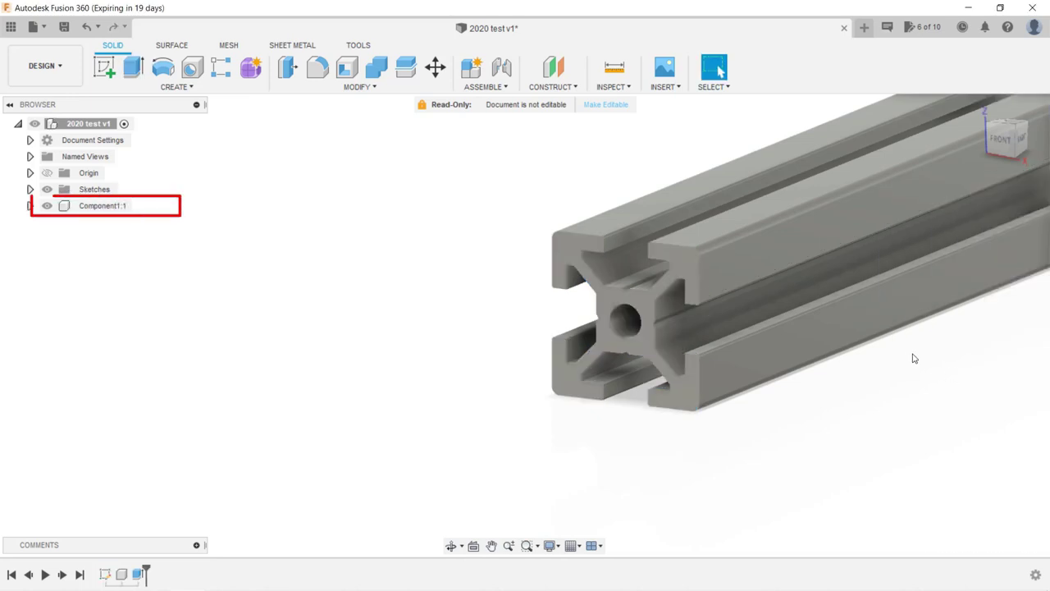
- Rename the extruded component as 300mm
{"action": "scroll", "coordinate": [915, 358], "scroll_direction": "down", "scroll_amount": 10}
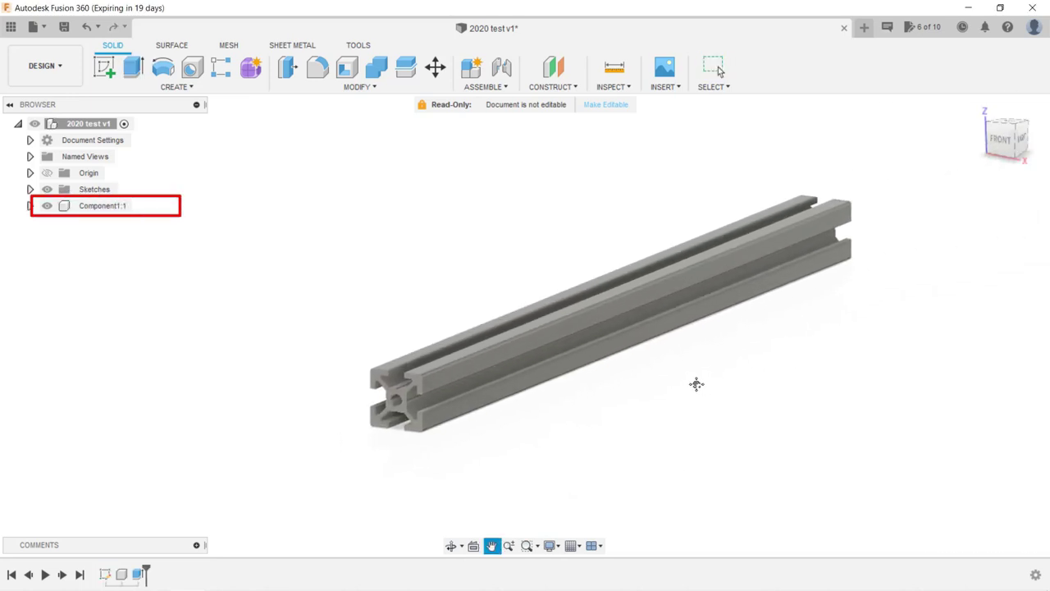
{"action": "double_click", "coordinate": [104, 206]}
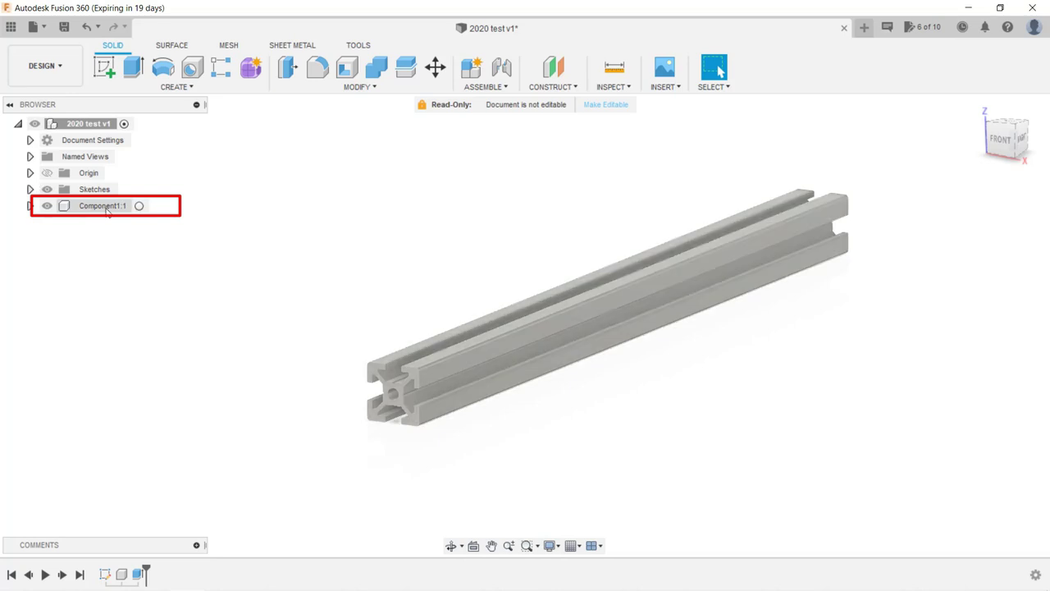
{"action": "type", "text": "300mm"}
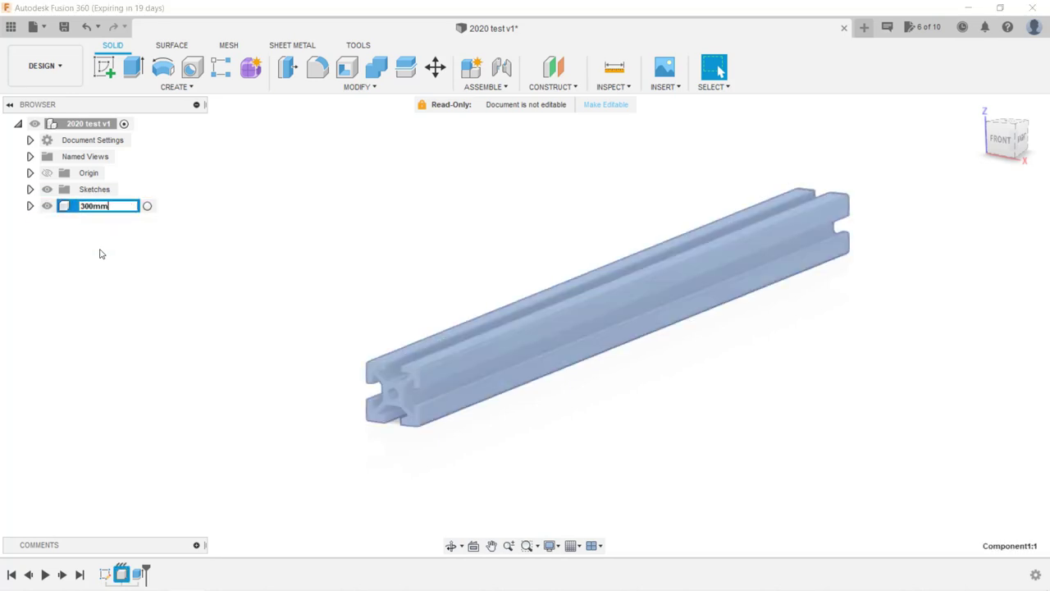
{"action": "key", "text": "Return"}
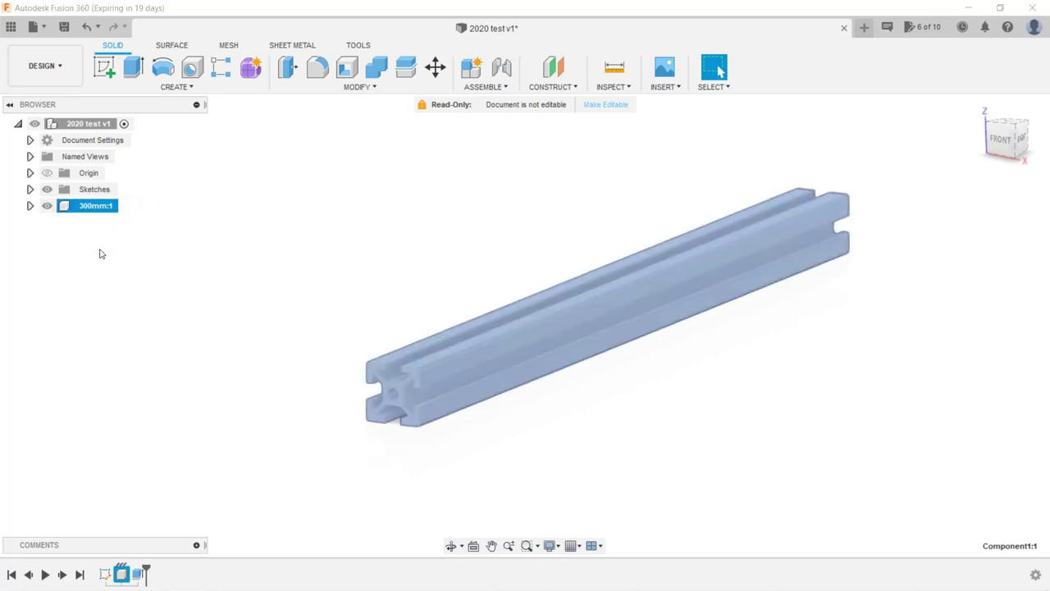
{"action": "left_click", "coordinate": [164, 247]}
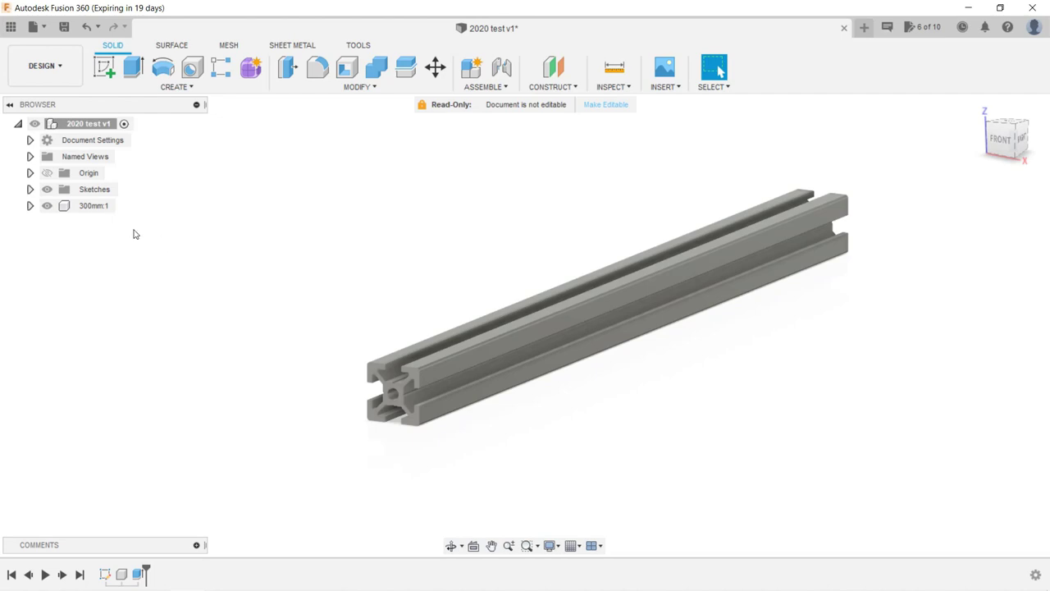
- Copy the 300mm component and paste it into the 2020 test root as a linked copy moved 90 mm along X
{"action": "left_click", "coordinate": [90, 210]}
{"action": "right_click", "coordinate": [85, 211]}
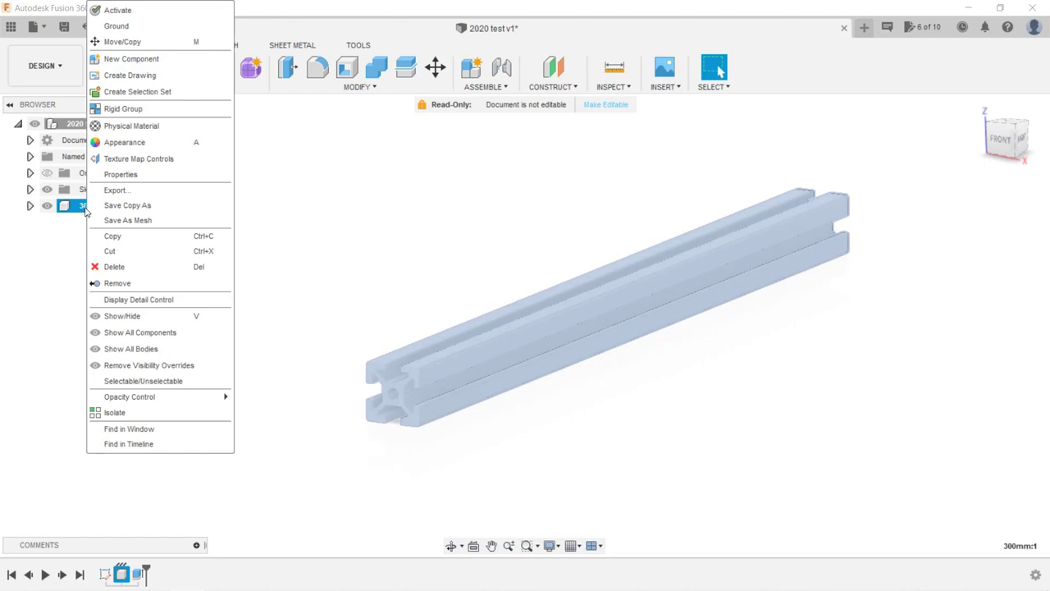
{"action": "left_click", "coordinate": [150, 240]}
{"action": "key", "text": "Escape"}
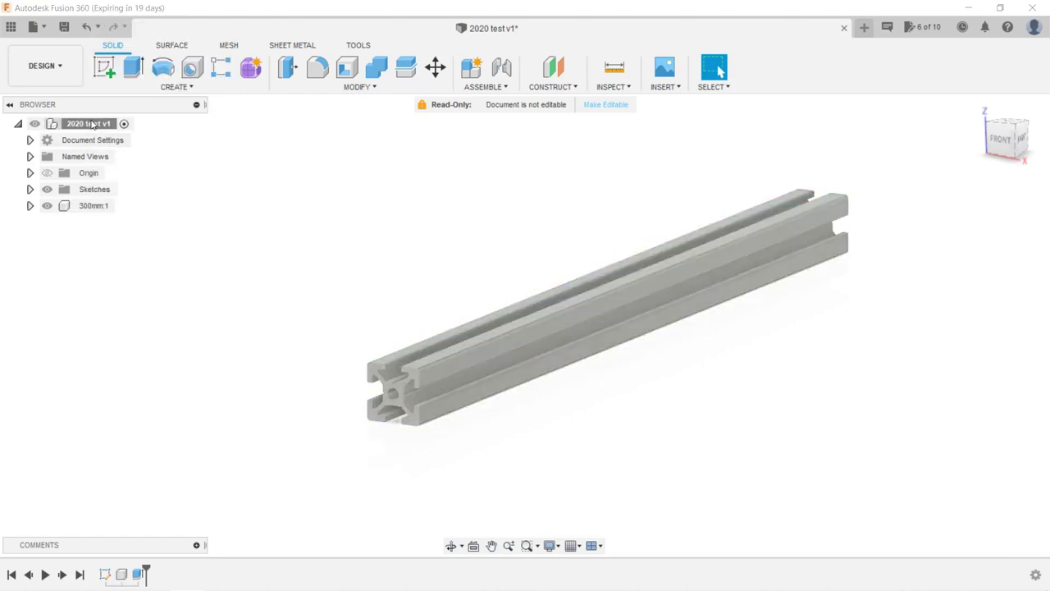
{"action": "left_click", "coordinate": [93, 124]}
{"action": "right_click", "coordinate": [101, 130]}
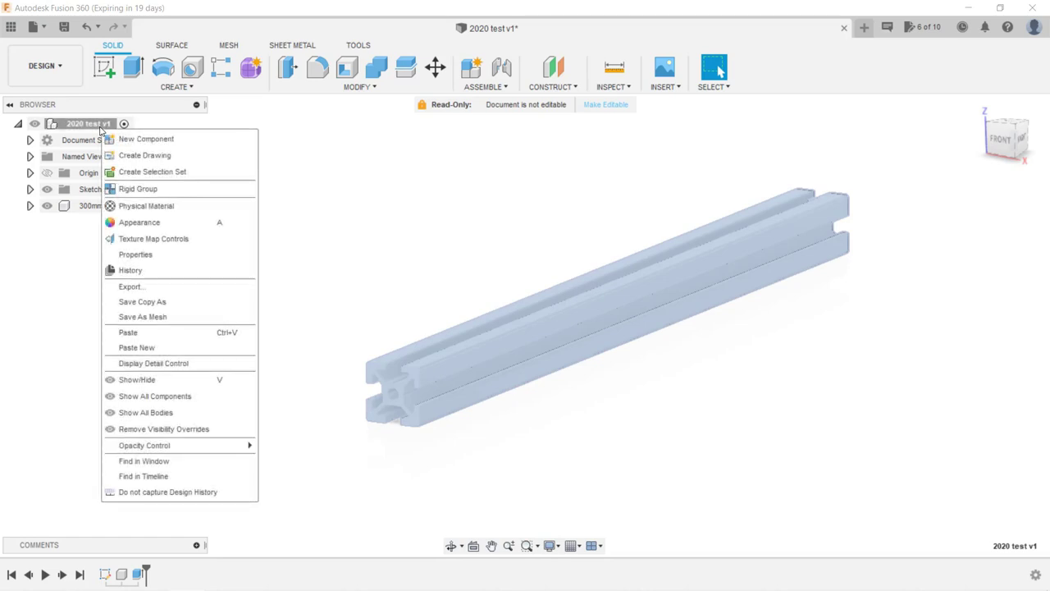
{"action": "left_click", "coordinate": [206, 332]}
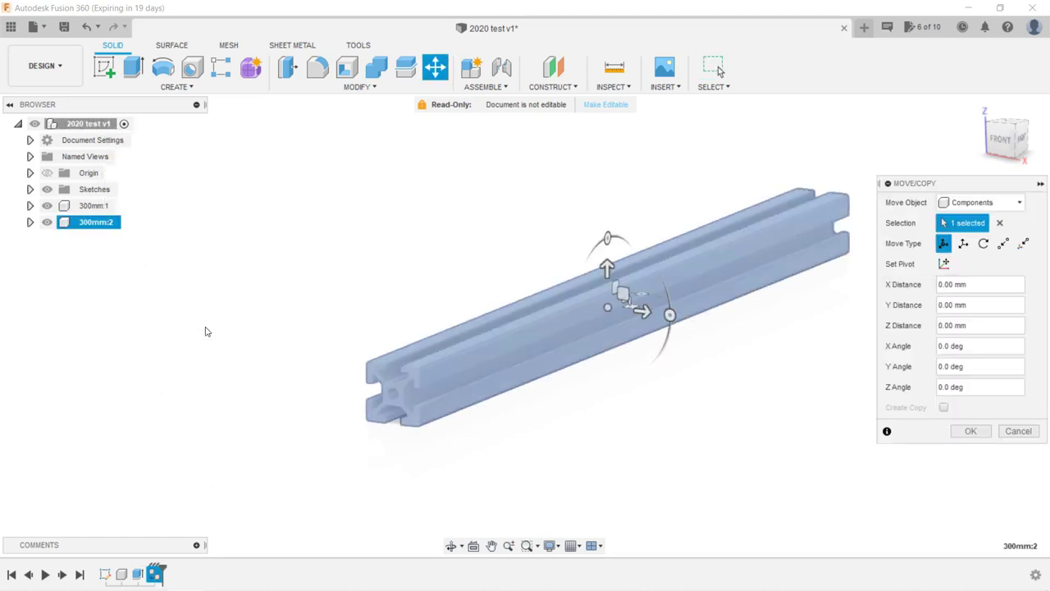
{"action": "left_click_drag", "start_coordinate": [641, 311], "coordinate": [874, 414]}
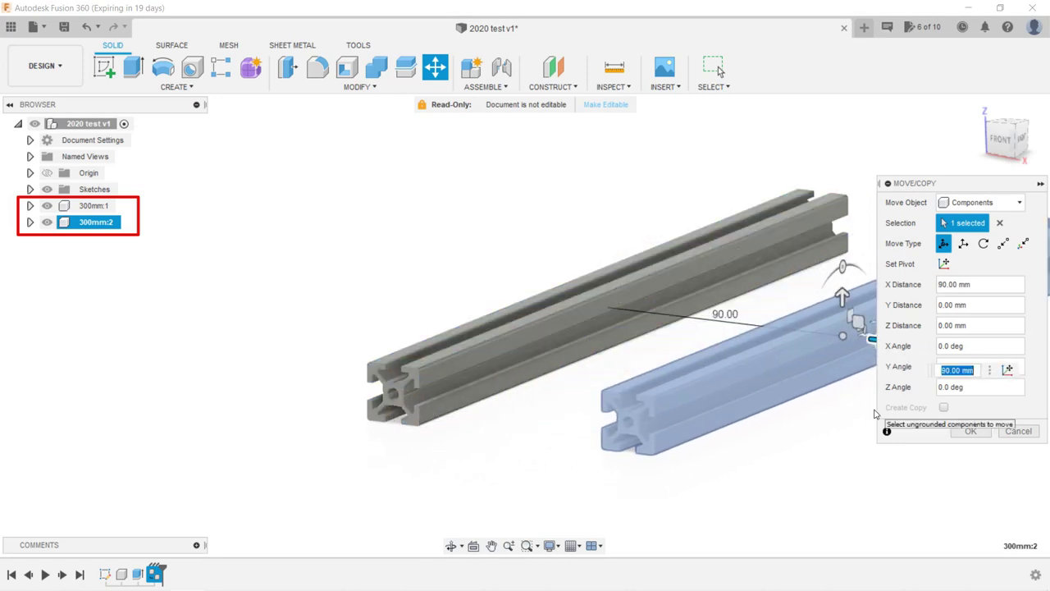
{"action": "key", "text": "Return"}
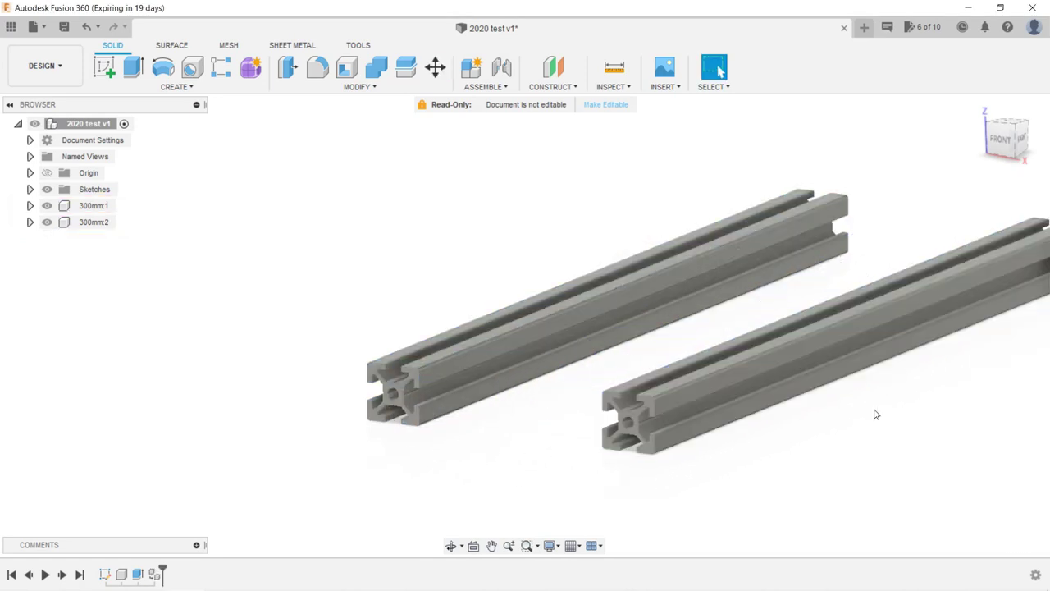
- Sketch a small rectangle about 8.6 mm long on the upper face of the pasted extrusion
{"action": "middle_click_drag", "start_coordinate": [869, 408], "coordinate": [684, 408], "text": "shift"}
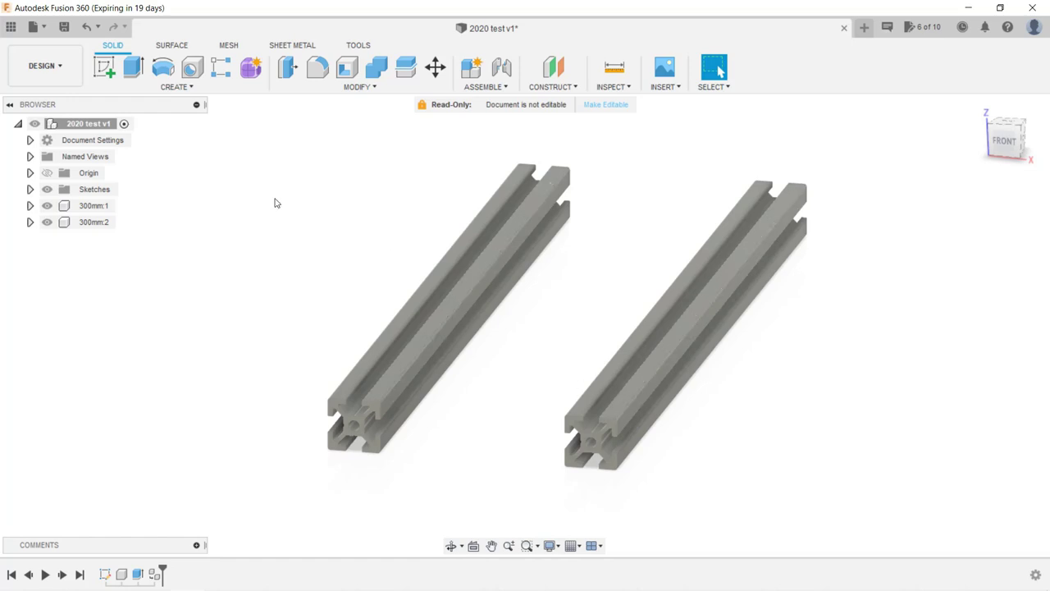
{"action": "left_click", "coordinate": [105, 67]}
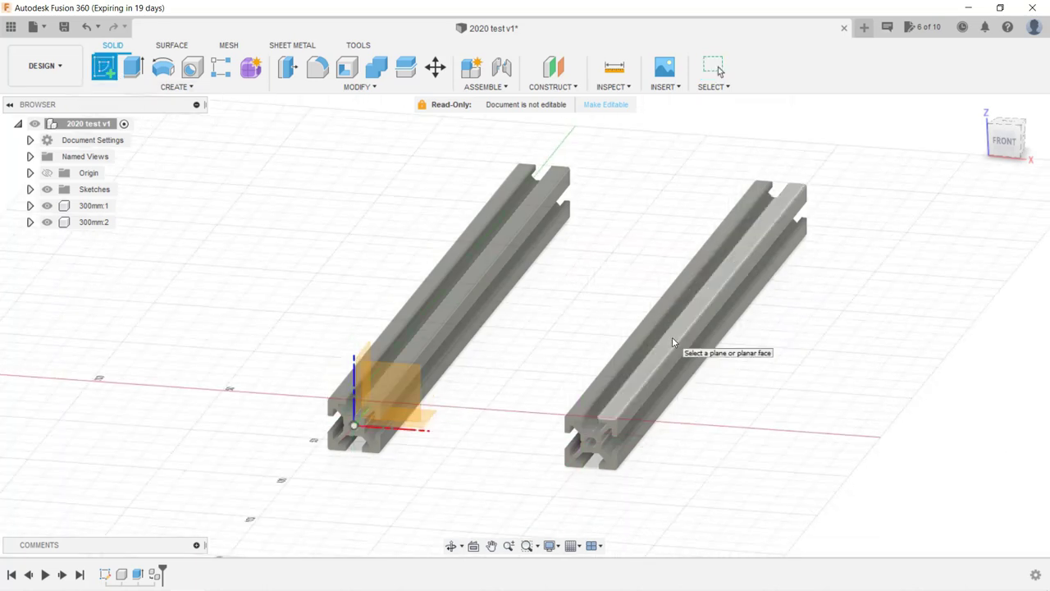
{"action": "left_click", "coordinate": [672, 336]}
{"action": "key", "text": "r"}
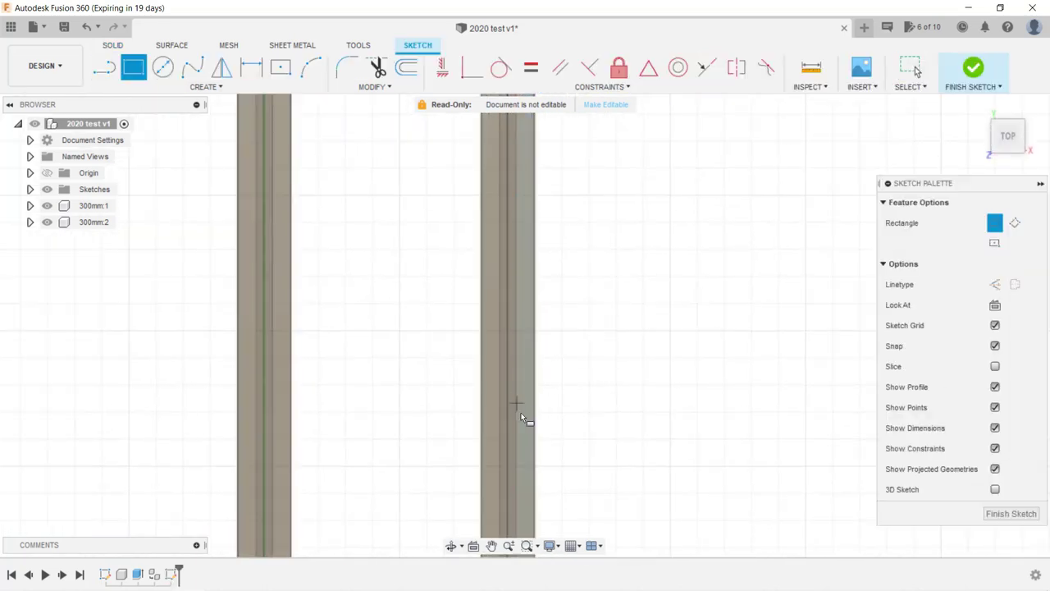
{"action": "left_click", "coordinate": [516, 403]}
{"action": "left_click", "coordinate": [534, 428]}
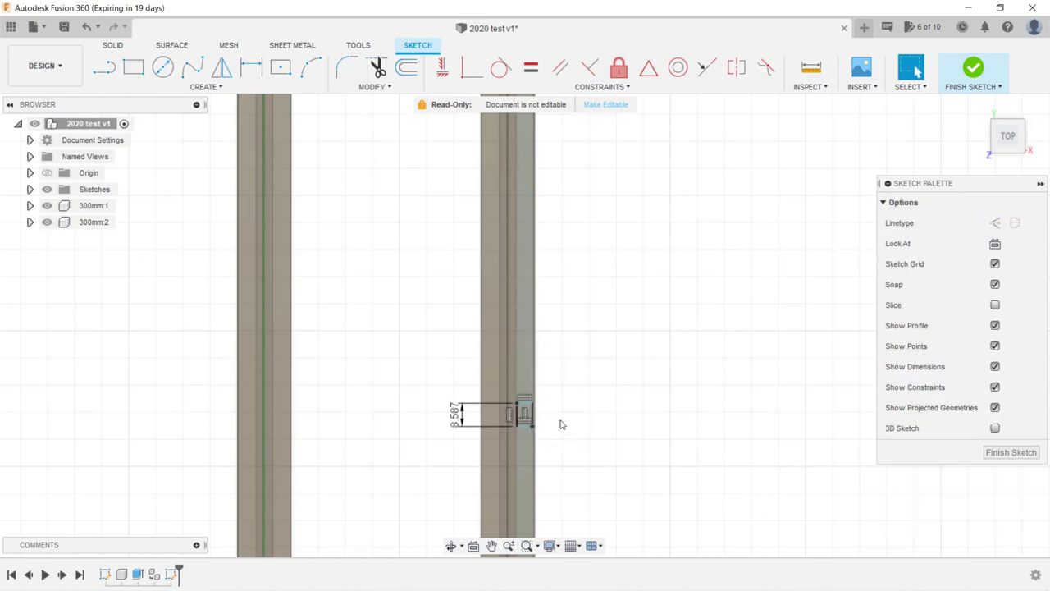
- Try to extrude the small rectangle upward from the pasted extrusion, and delete that linked copy
{"action": "key", "text": "e"}
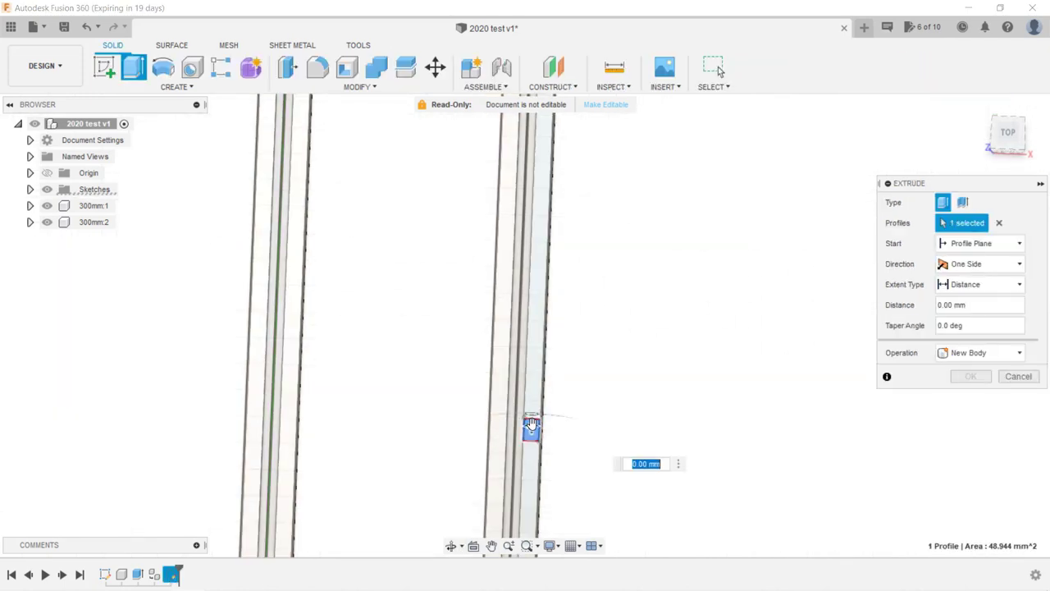
{"action": "left_click_drag", "start_coordinate": [531, 423], "coordinate": [534, 195]}
{"action": "mouse_move", "coordinate": [534, 194]}
{"action": "middle_mouse_down", "text": "shift"}
{"action": "mouse_move", "coordinate": [682, 382]}
{"action": "mouse_move", "coordinate": [672, 335]}
{"action": "middle_mouse_up", "text": "shift"}
{"action": "scroll", "coordinate": [681, 382], "scroll_direction": "down", "scroll_amount": 4}
{"action": "left_click", "coordinate": [1018, 376]}
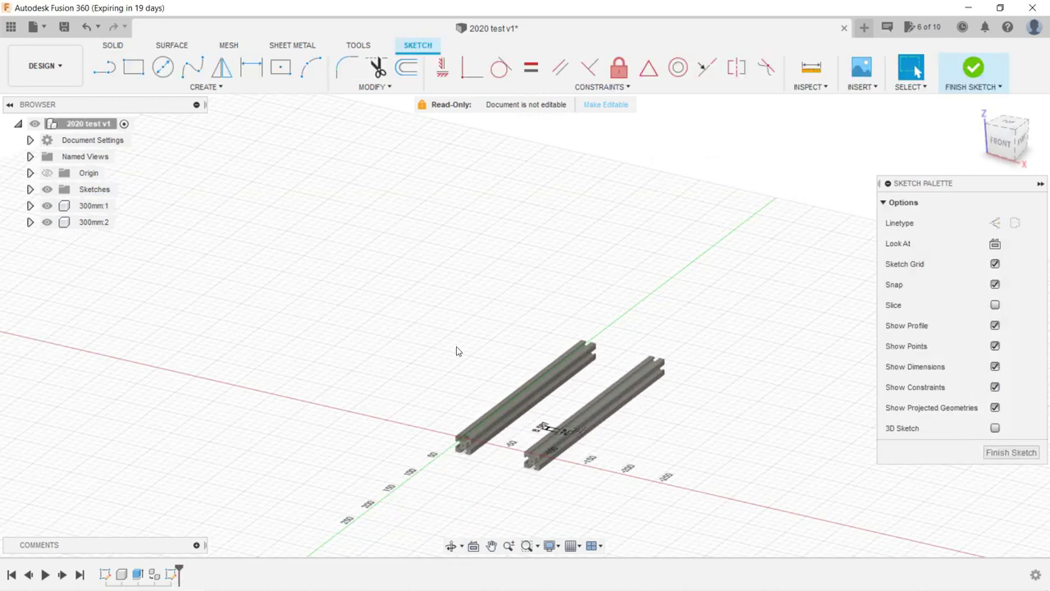
{"action": "right_click", "coordinate": [97, 222]}
{"action": "left_click", "coordinate": [149, 260]}
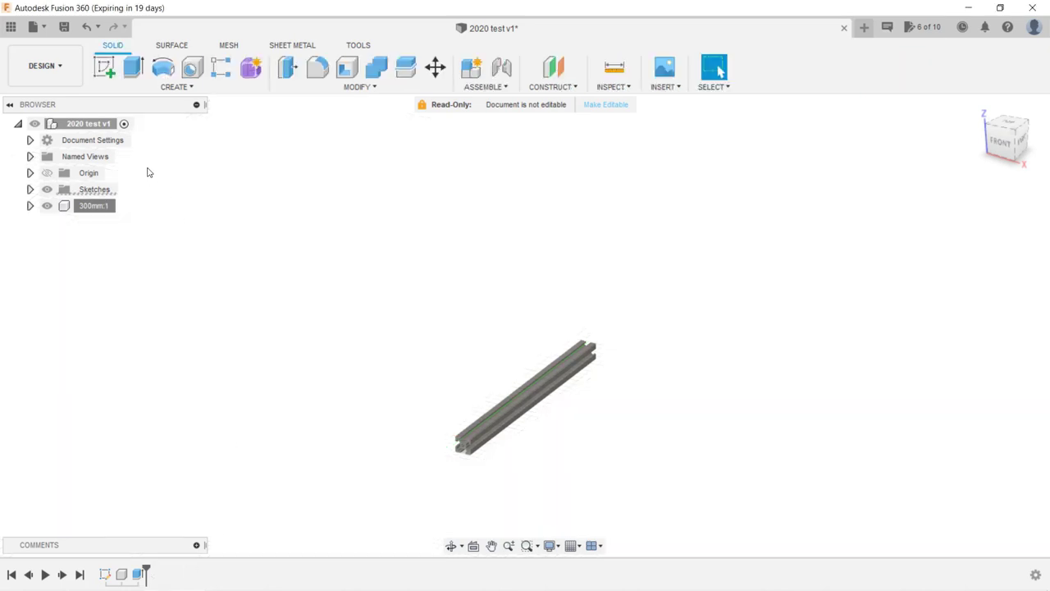
- Copy the 300mm component, paste it into the 2020 test root as a new independent component and move it along X beside the original
{"action": "right_click", "coordinate": [96, 206]}
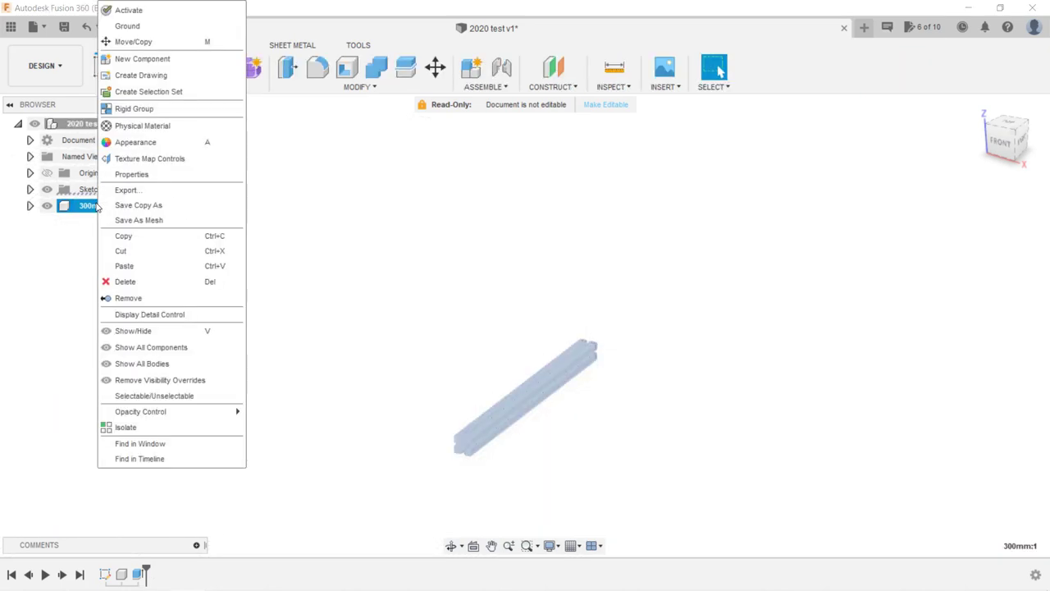
{"action": "left_click", "coordinate": [125, 236]}
{"action": "right_click", "coordinate": [90, 122]}
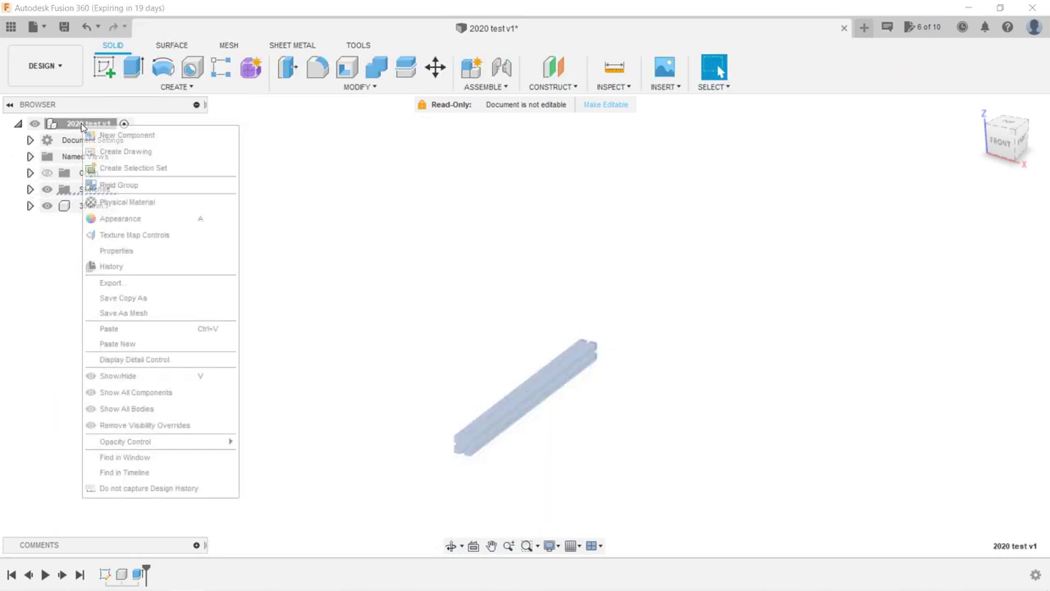
{"action": "left_click", "coordinate": [156, 345]}
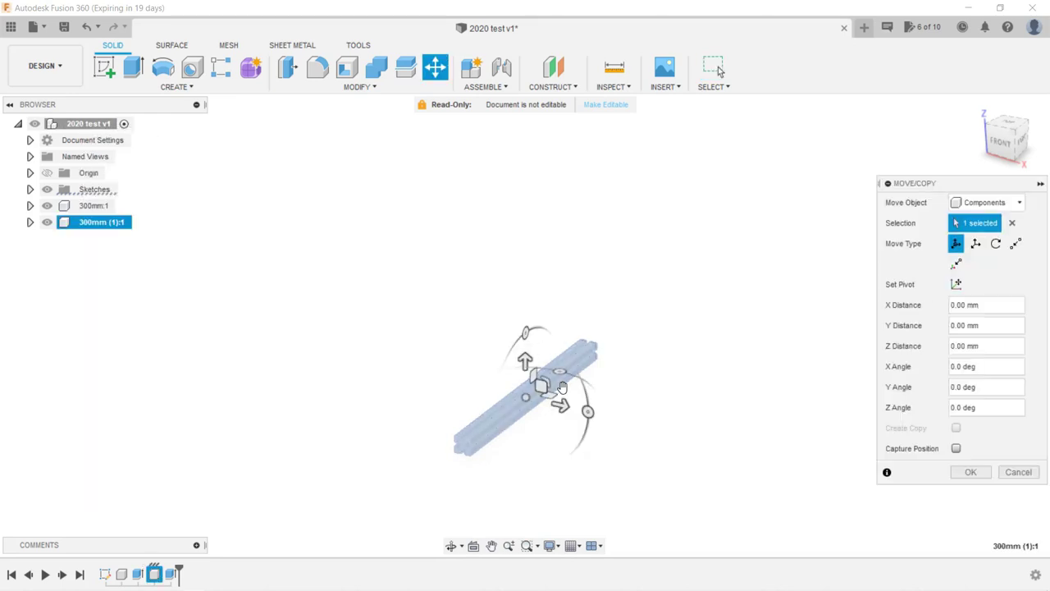
{"action": "left_click_drag", "start_coordinate": [560, 403], "coordinate": [681, 429]}
{"action": "key", "text": "Return"}
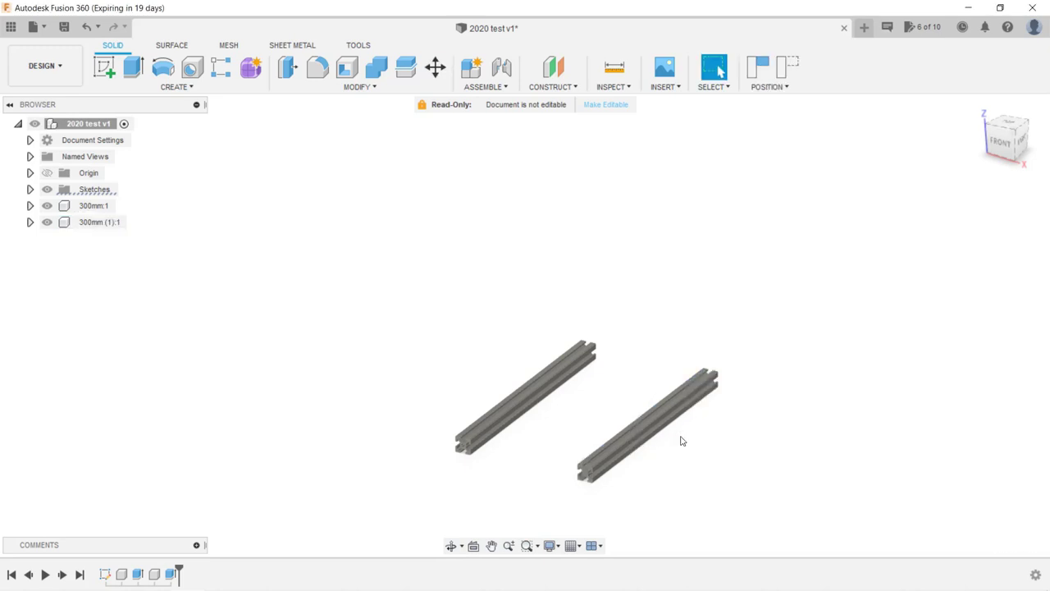
- Try to shorten the independent 300mm copy by extruding its front end face inward, and undo that extrusion
{"action": "middle_click_drag", "start_coordinate": [706, 436], "coordinate": [686, 460], "text": "shift"}
{"action": "scroll", "coordinate": [652, 465], "scroll_direction": "up", "scroll_amount": 3}
{"action": "left_click", "coordinate": [533, 514]}
{"action": "key", "text": "e"}
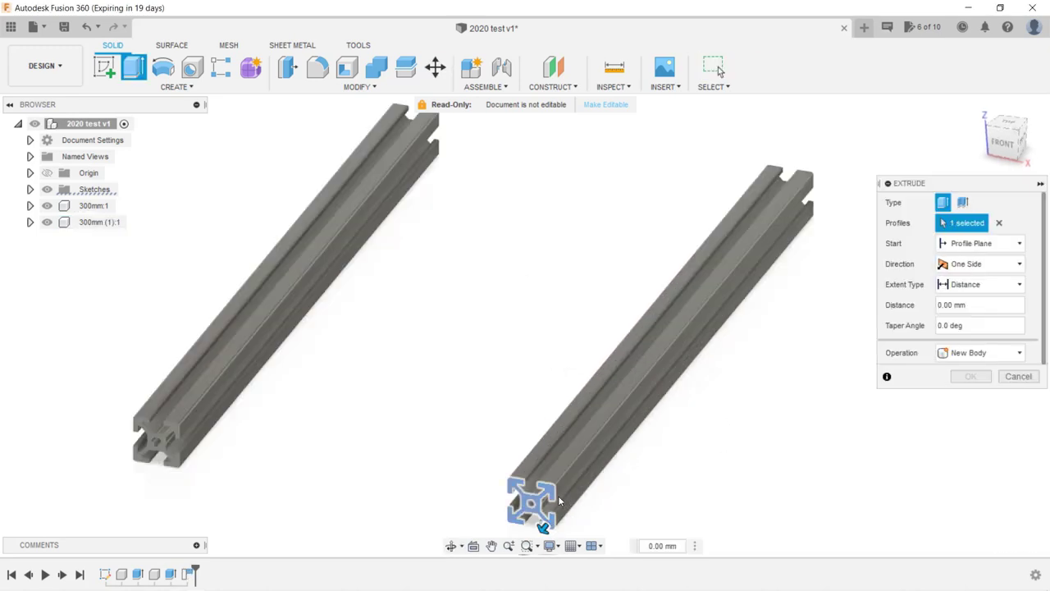
{"action": "left_click_drag", "start_coordinate": [534, 518], "coordinate": [712, 304]}
{"action": "key", "text": "Return"}
{"action": "scroll", "coordinate": [656, 352], "scroll_direction": "down", "scroll_amount": 2}
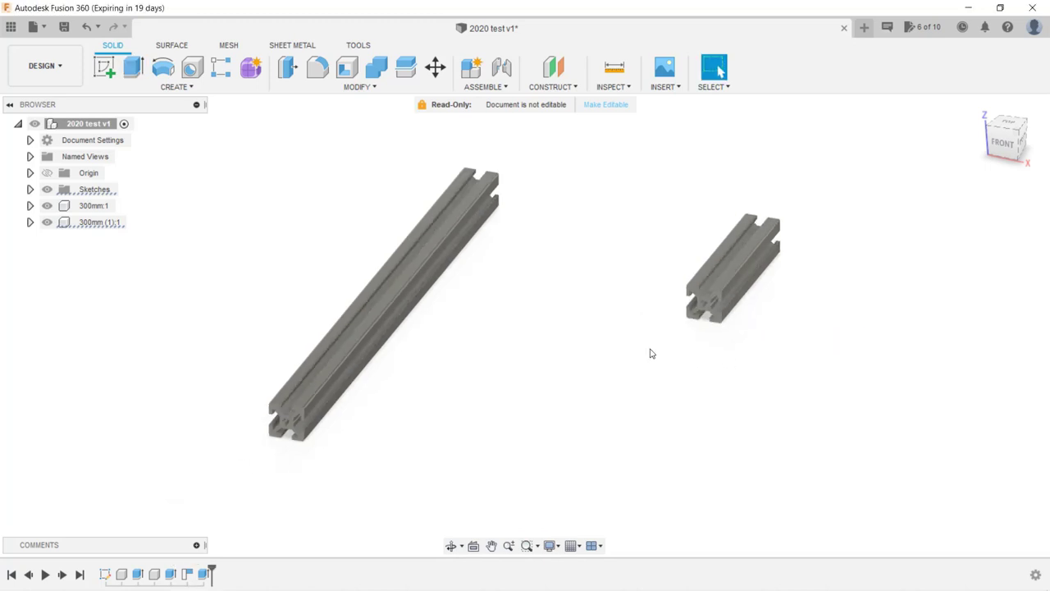
{"action": "key", "text": "ctrl+z"}
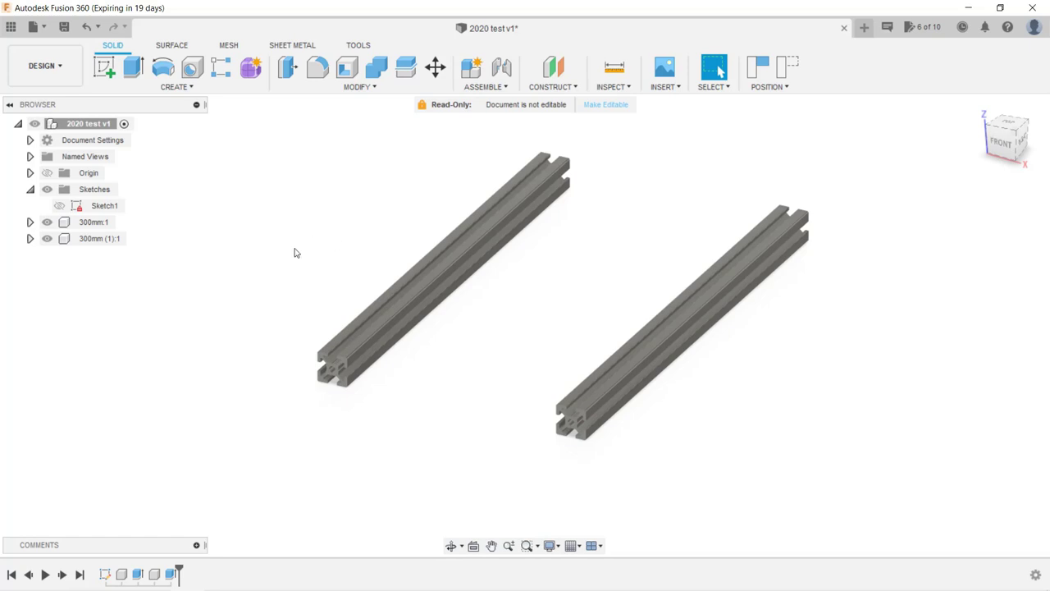
- Show Sketch1 and hide both 300mm components so that only the extrusion profile remains in view
{"action": "left_click", "coordinate": [59, 205]}
{"action": "scroll", "coordinate": [280, 348], "scroll_direction": "up", "scroll_amount": 1}
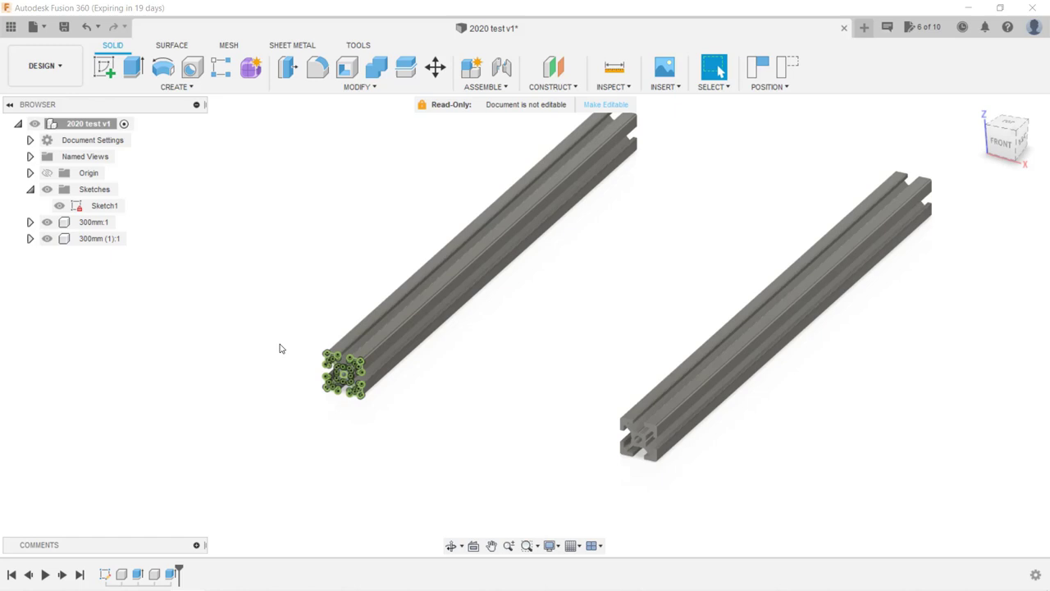
{"action": "left_click", "coordinate": [46, 221]}
{"action": "left_click", "coordinate": [47, 238]}
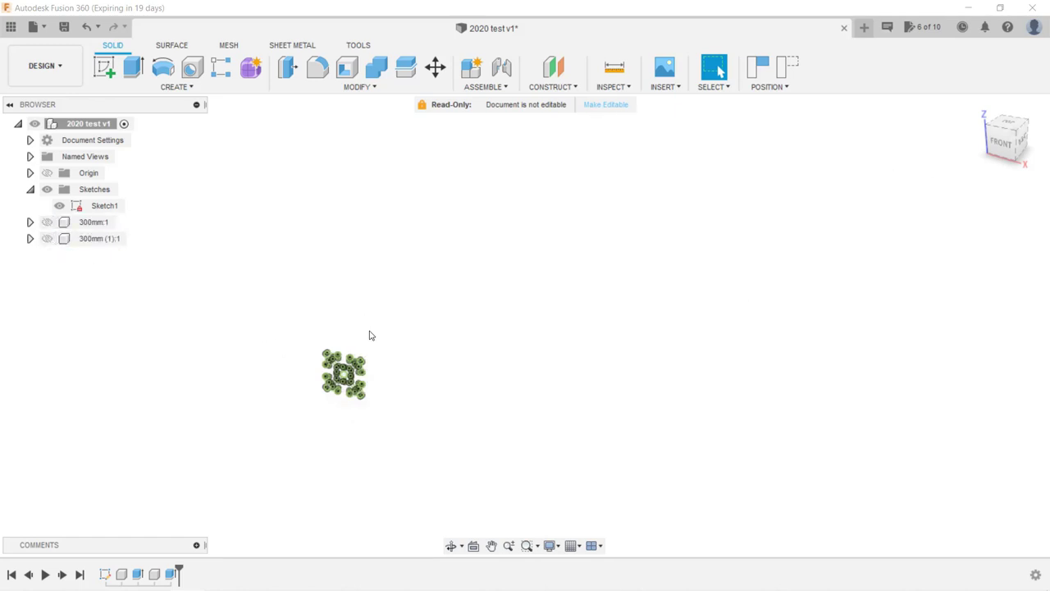
- Extrude the Sketch1 profile 500 mm as a new component and name it 500mm
{"action": "key", "text": "e"}
{"action": "left_click", "coordinate": [394, 295]}
{"action": "type", "text": "500"}
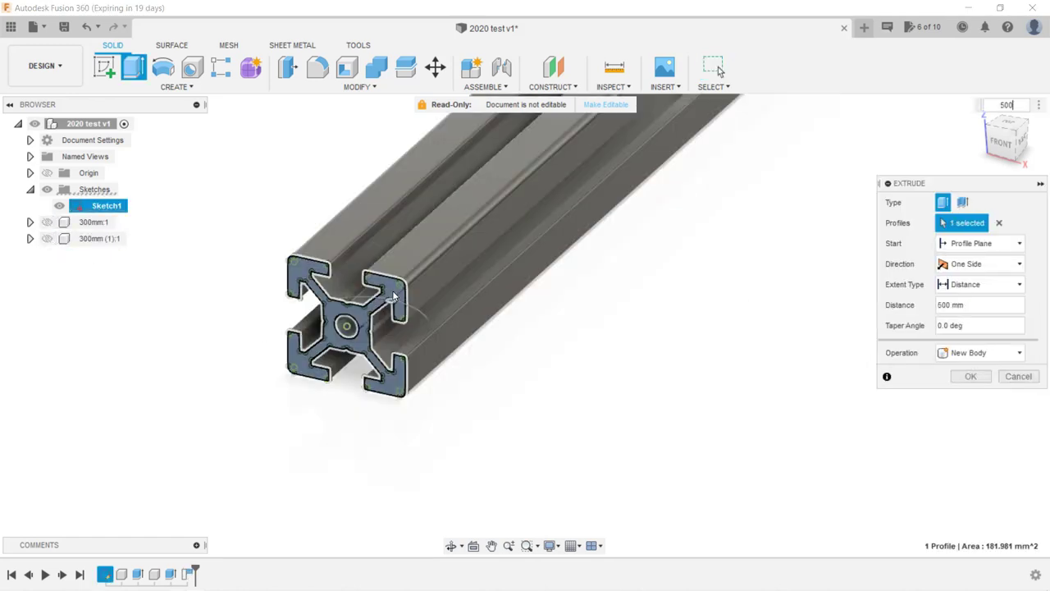
{"action": "left_click", "coordinate": [959, 360]}
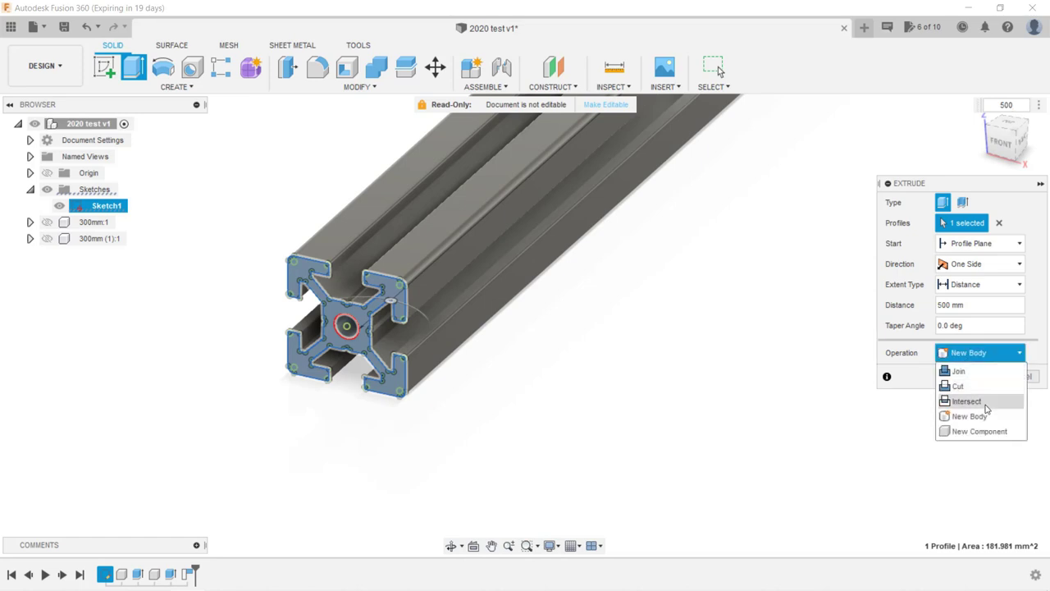
{"action": "left_click", "coordinate": [982, 431]}
{"action": "left_click", "coordinate": [969, 378]}
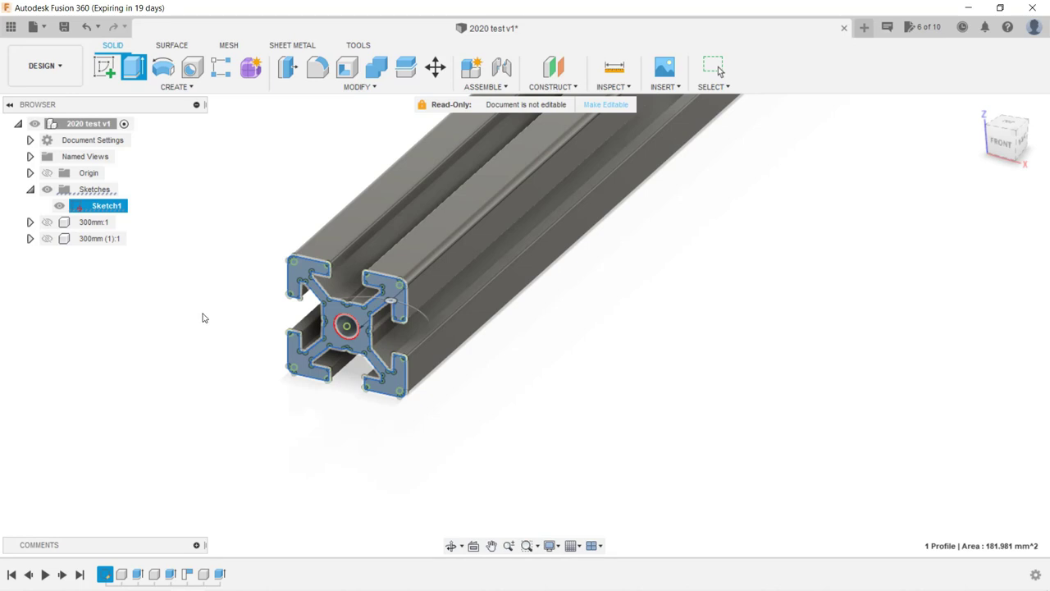
{"action": "type", "text": "500mm"}
{"action": "key", "text": "Return"}
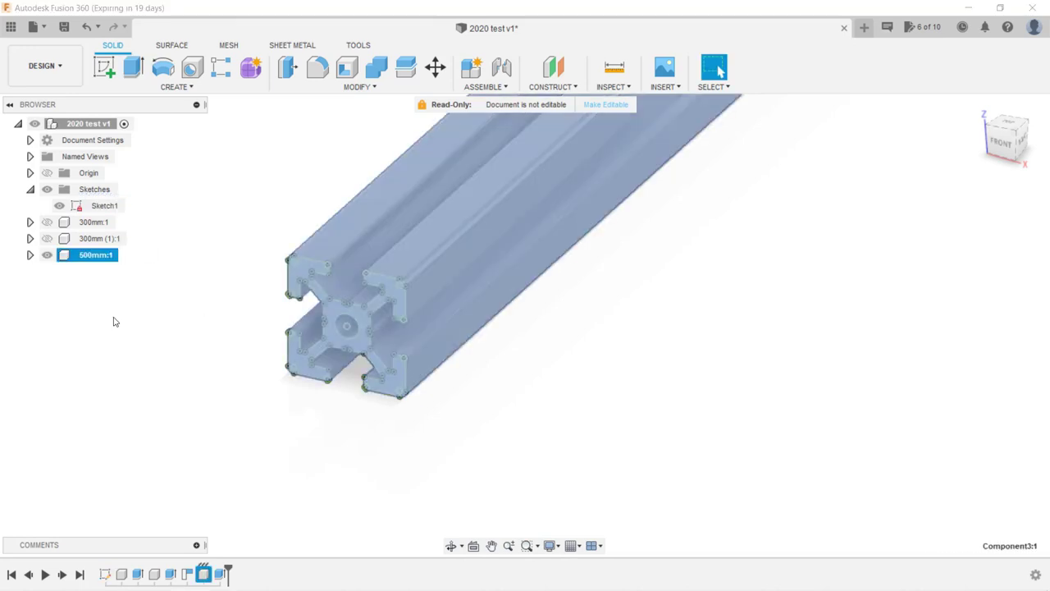
- Copy the 500mm component, paste it as a linked copy and move the copy -85 mm along X
{"action": "left_click", "coordinate": [94, 261]}
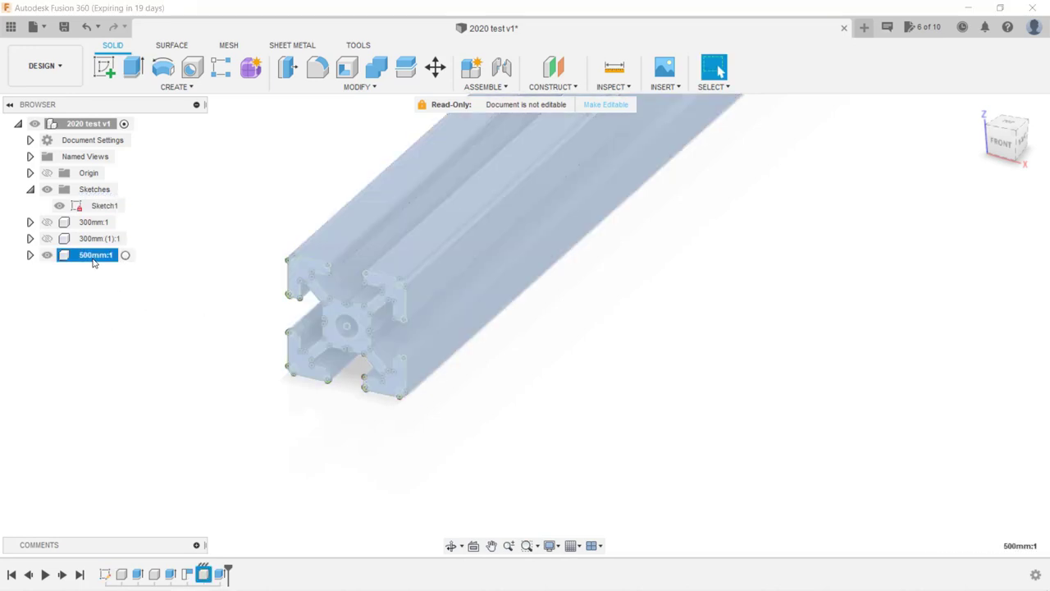
{"action": "key", "text": "ctrl+c"}
{"action": "key", "text": "ctrl+v"}
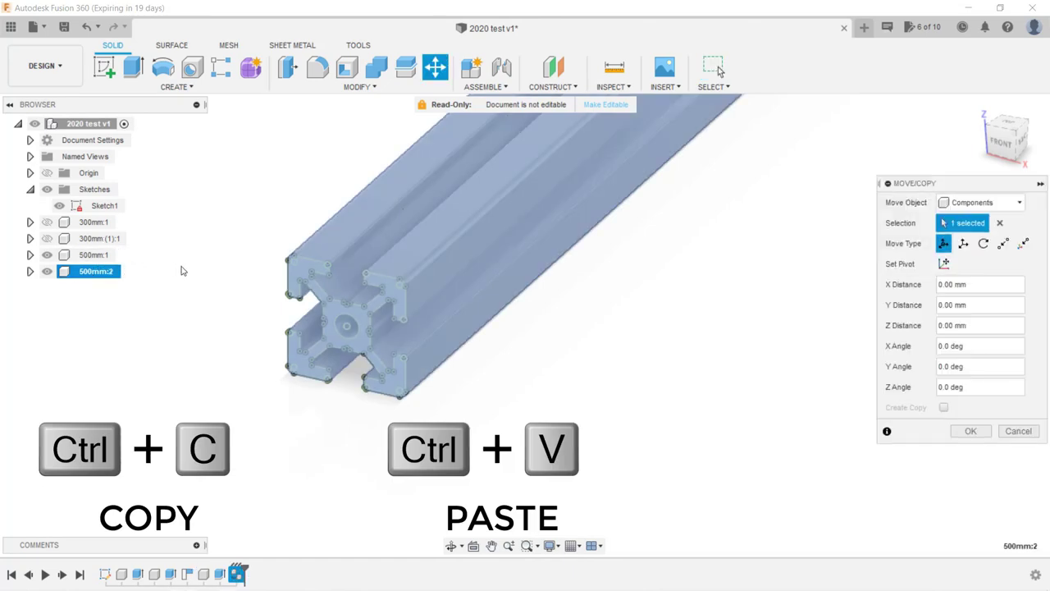
{"action": "scroll", "coordinate": [533, 285], "scroll_direction": "down", "scroll_amount": 2}
{"action": "scroll", "coordinate": [534, 286], "scroll_direction": "down", "scroll_amount": 1}
{"action": "middle_click_drag", "start_coordinate": [641, 236], "coordinate": [556, 426]}
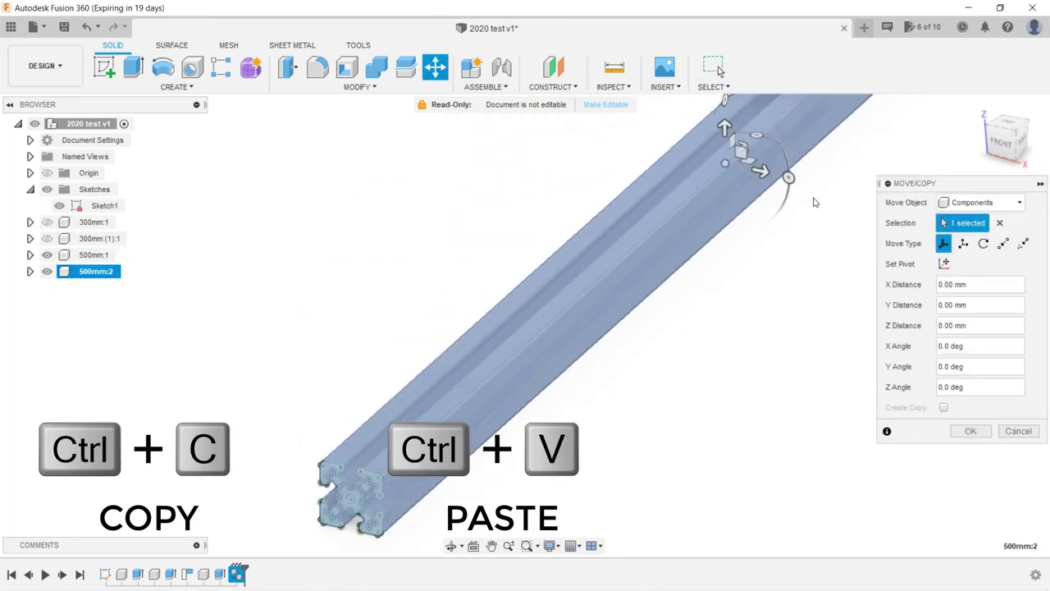
{"action": "left_click_drag", "start_coordinate": [763, 170], "coordinate": [534, 123]}
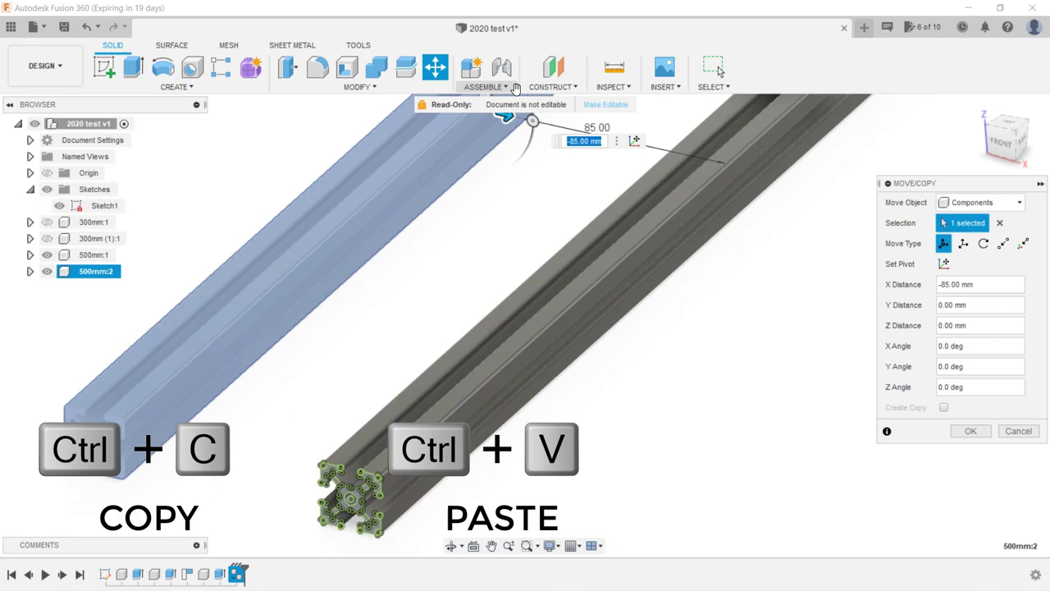
{"action": "key", "text": "Return"}
- Move the original 500mm component along negative X, off the sketch profile and closer to its copy
{"action": "left_click", "coordinate": [107, 254]}
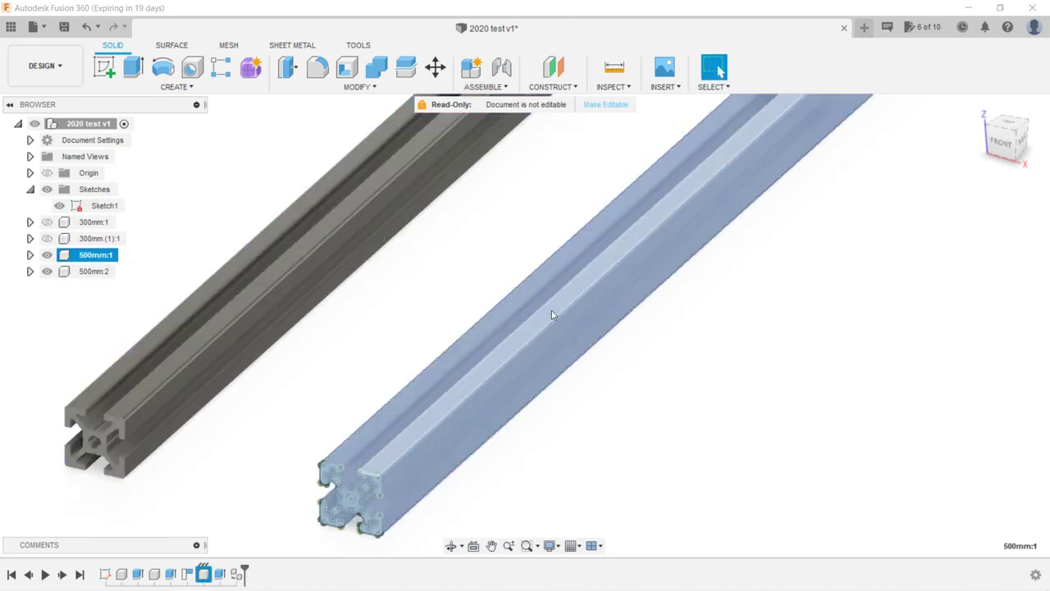
{"action": "key", "text": "m"}
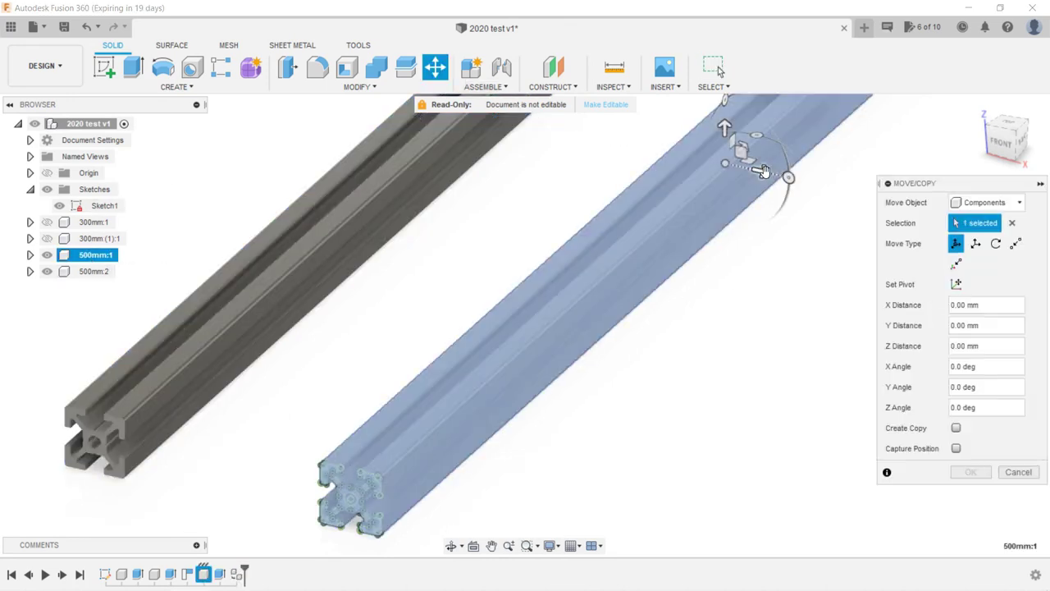
{"action": "left_click_drag", "start_coordinate": [744, 148], "coordinate": [656, 145]}
{"action": "key", "text": "Return"}
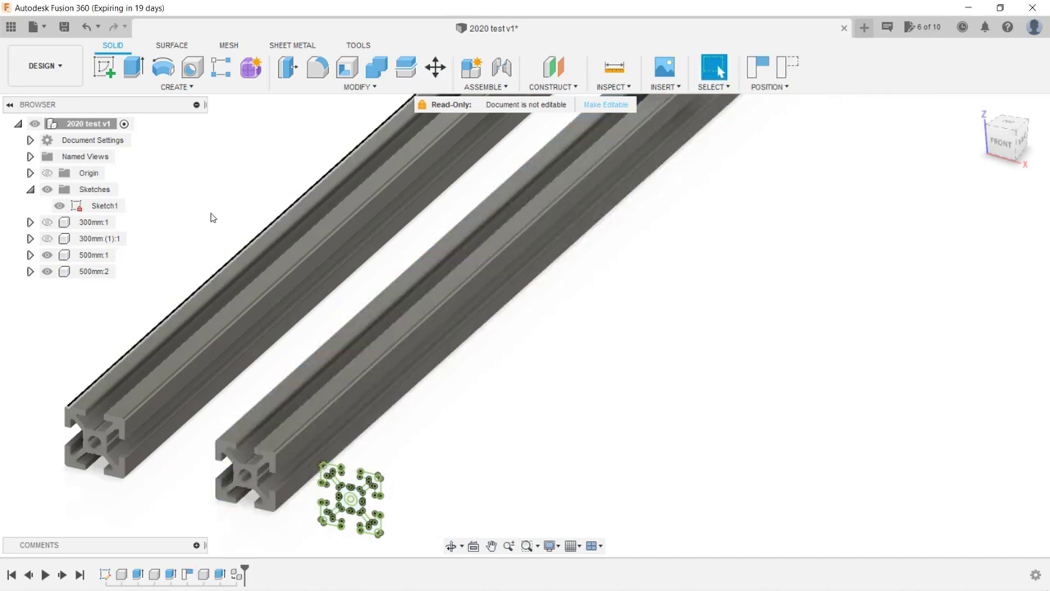
- Show both 300mm components again and hide the Sketches folder
{"action": "left_click", "coordinate": [47, 221]}
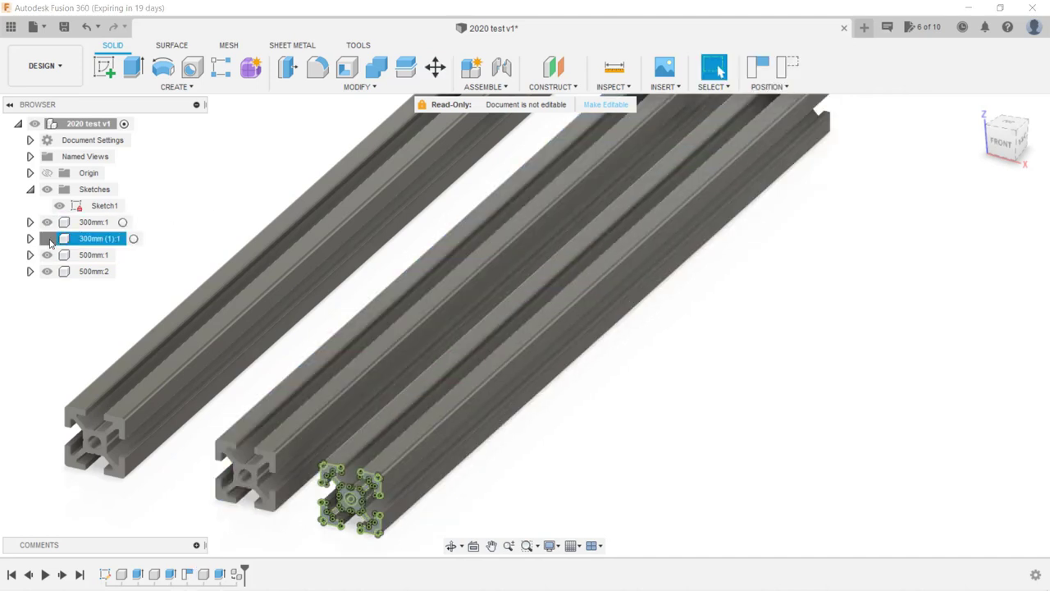
{"action": "left_click", "coordinate": [49, 239]}
{"action": "scroll", "coordinate": [299, 340], "scroll_direction": "down", "scroll_amount": 3}
{"action": "middle_click_drag", "start_coordinate": [427, 389], "coordinate": [492, 400], "text": "shift"}
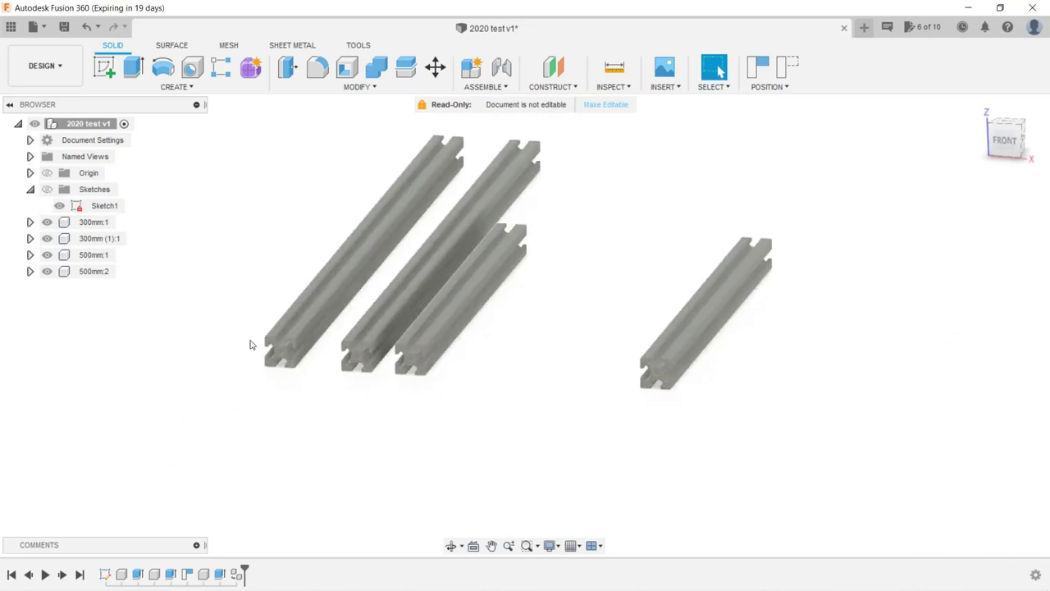
- Turn the 300mm:1 extrusion crosswise to the 500mm rails and shift it 70 mm along Y at their front ends
{"action": "left_click", "coordinate": [96, 222]}
{"action": "key", "text": "m"}
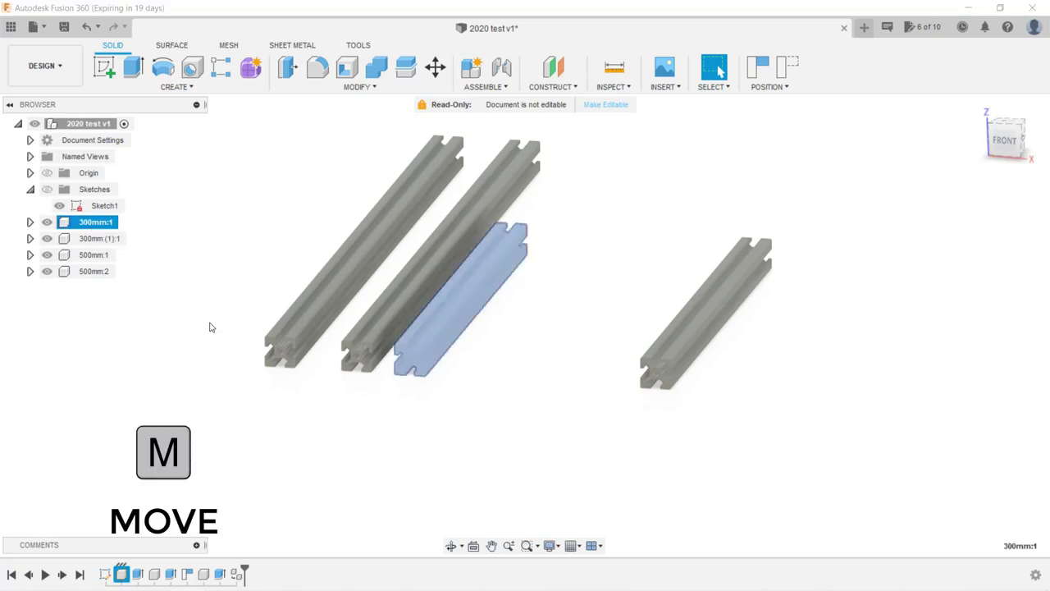
{"action": "middle_click_drag", "start_coordinate": [537, 356], "coordinate": [481, 299], "text": "shift"}
{"action": "mouse_move", "coordinate": [465, 314]}
{"action": "left_mouse_down"}
{"action": "mouse_move", "coordinate": [451, 313]}
{"action": "mouse_move", "coordinate": [464, 315]}
{"action": "left_mouse_up"}
{"action": "left_click_drag", "start_coordinate": [389, 308], "coordinate": [416, 410]}
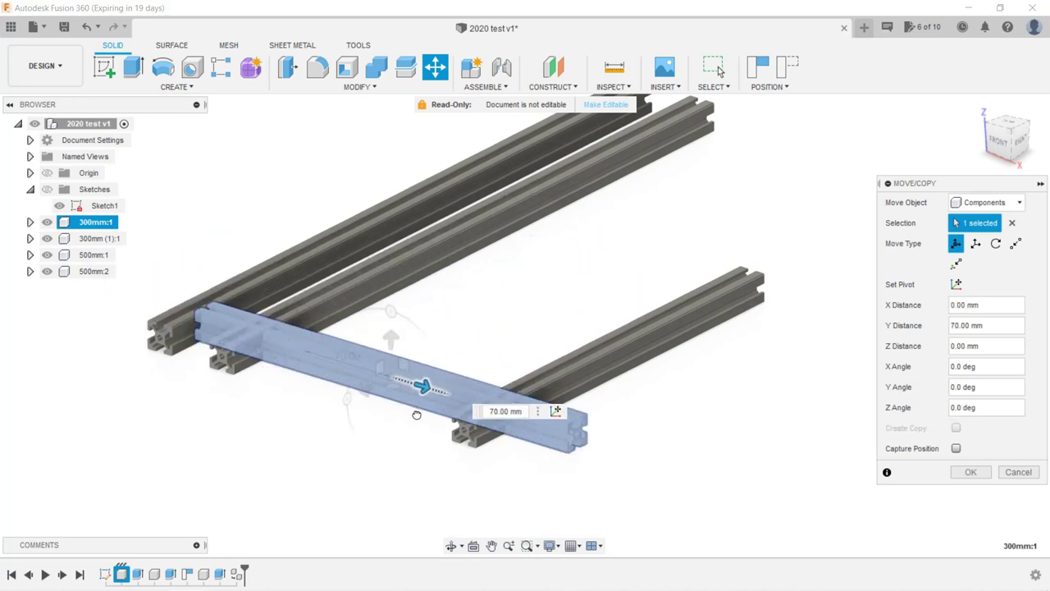
{"action": "key", "text": "Return"}
- Move the 500mm:1 rail sideways to the free end of the crosswise 300mm:1 extrusion
{"action": "left_click", "coordinate": [87, 258]}
{"action": "key", "text": "m"}
{"action": "left_click_drag", "start_coordinate": [497, 246], "coordinate": [825, 408]}
{"action": "key", "text": "Return"}
- Turn the 300mm (1):1 extrusion crosswise and move it 320 mm toward the rear of the frame
{"action": "left_click", "coordinate": [102, 240]}
{"action": "key", "text": "m"}
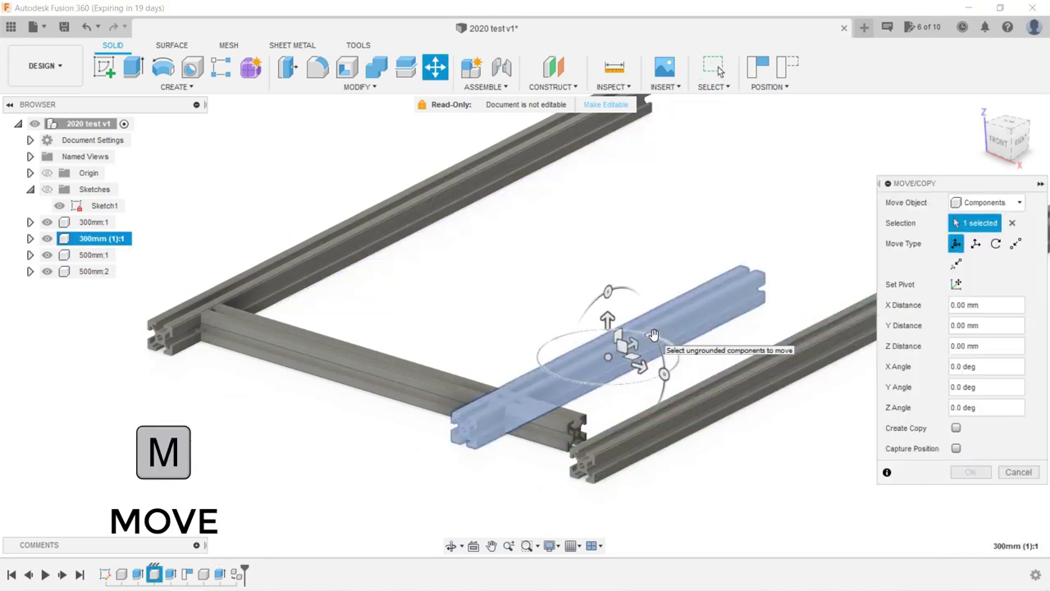
{"action": "left_click_drag", "start_coordinate": [635, 385], "coordinate": [893, 211]}
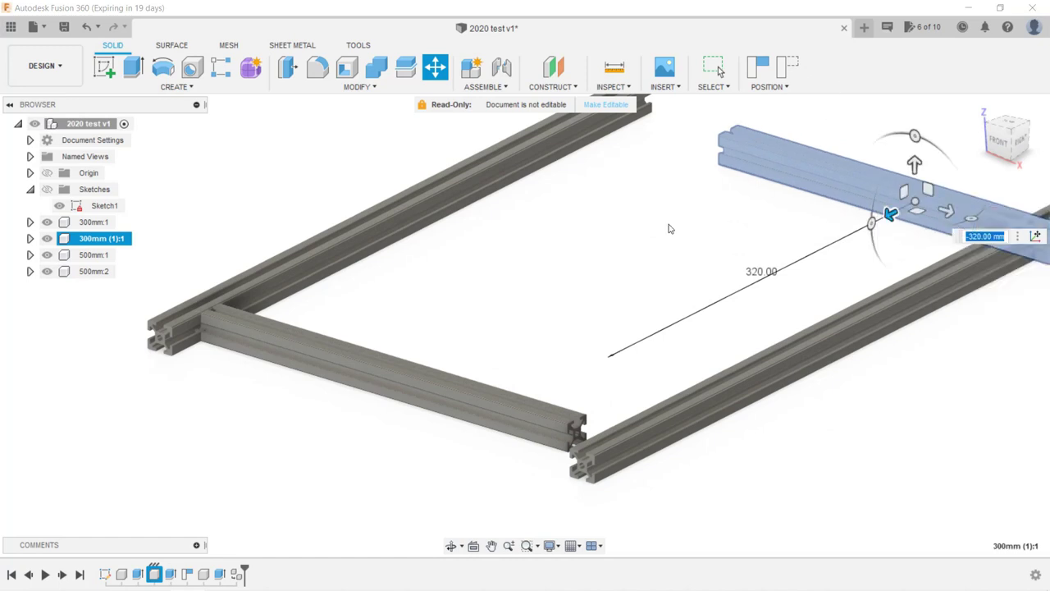
{"action": "key", "text": "Return"}
- Search for the Align command and add it to the Design Shortcuts
{"action": "scroll", "coordinate": [363, 421], "scroll_direction": "up", "scroll_amount": 5}
{"action": "middle_click_drag", "start_coordinate": [567, 478], "coordinate": [356, 188], "text": "shift"}
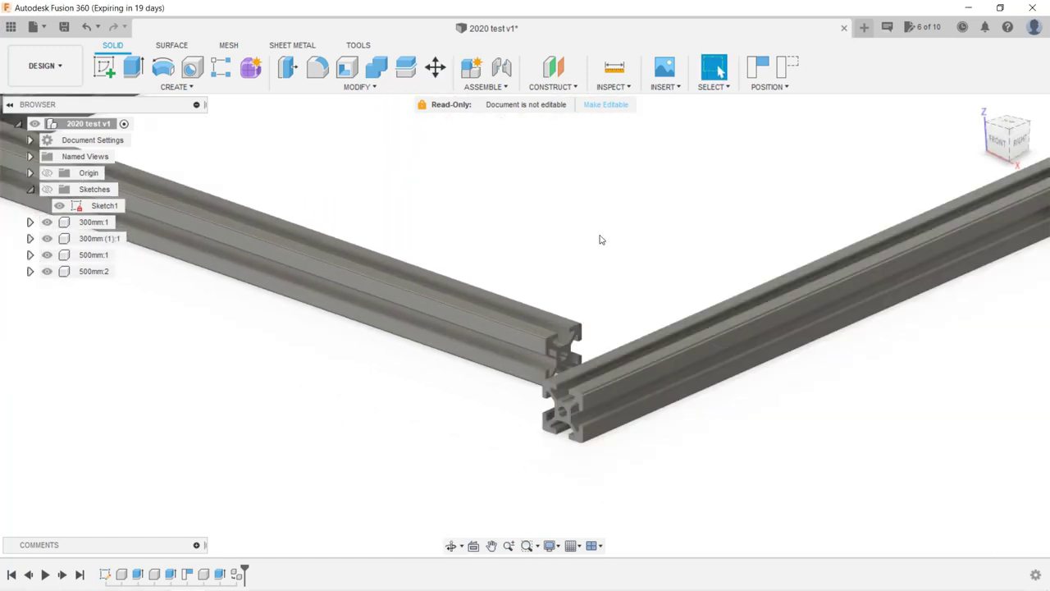
{"action": "key", "text": "s"}
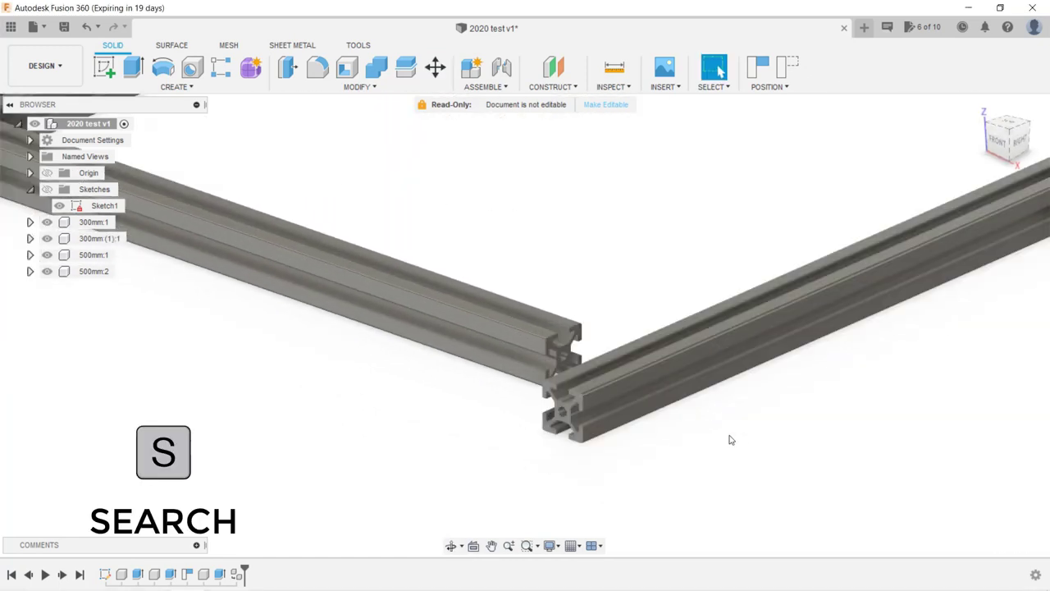
{"action": "type", "text": "align"}
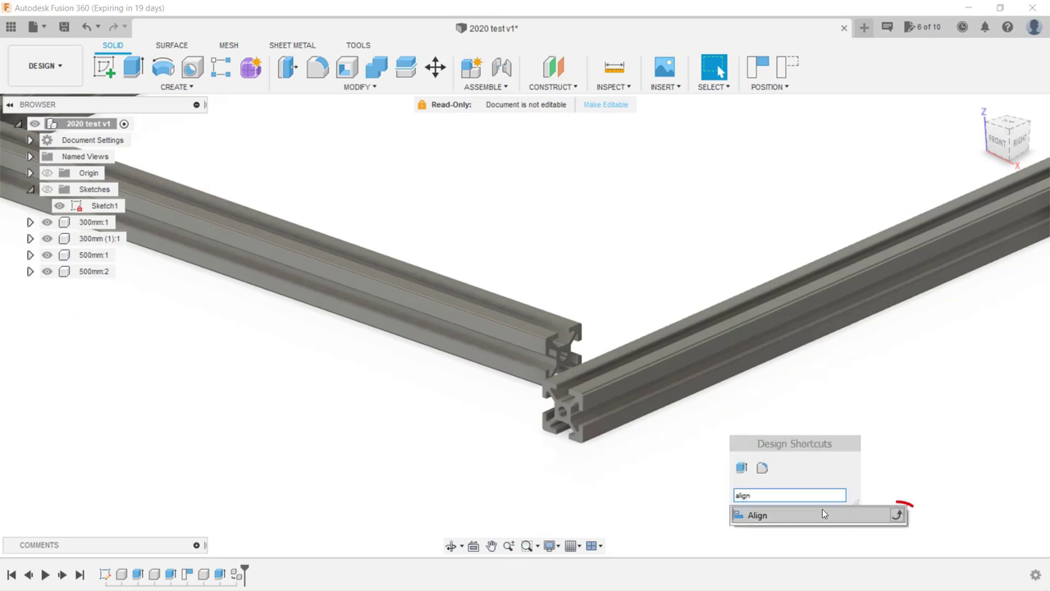
{"action": "left_click", "coordinate": [898, 515]}
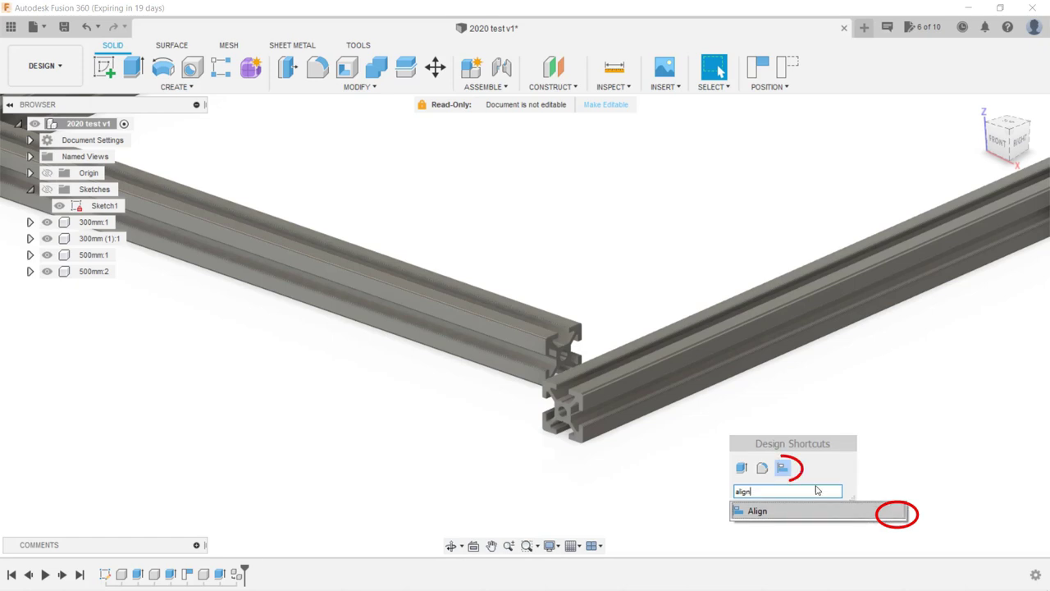
- Align the end face of the front 300mm:1 extrusion with the inner side face of the 500mm:1 rail
{"action": "left_click", "coordinate": [782, 468]}
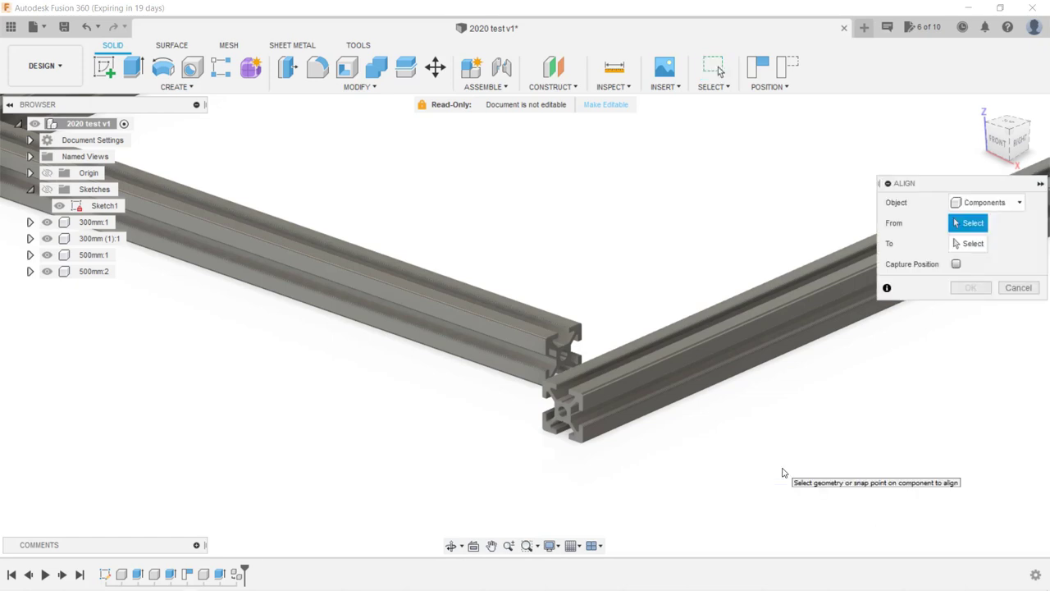
{"action": "scroll", "coordinate": [583, 431], "scroll_direction": "down", "scroll_amount": 2}
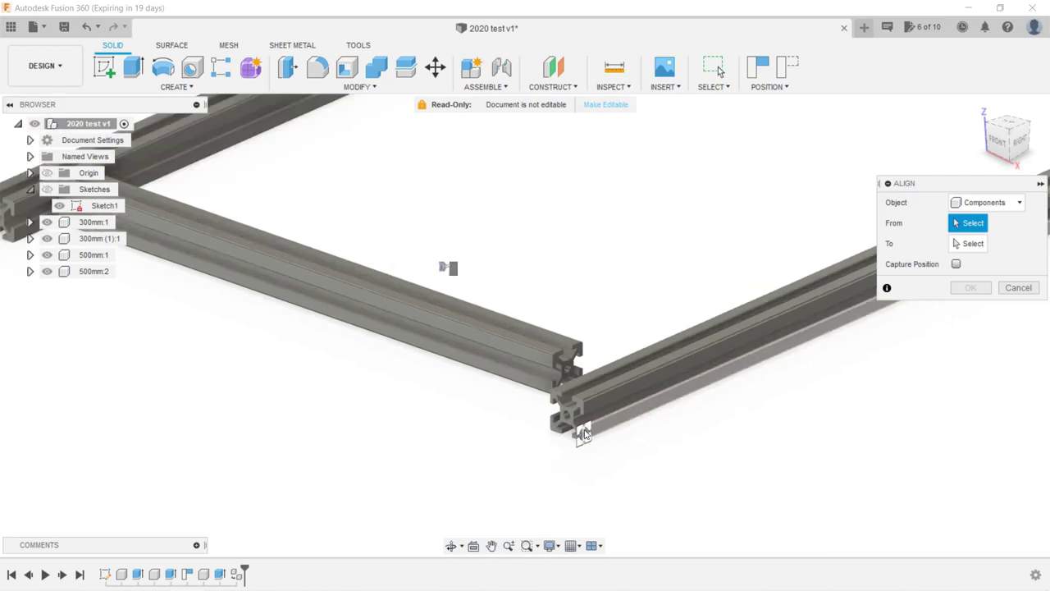
{"action": "middle_click_drag", "start_coordinate": [583, 431], "coordinate": [452, 455]}
{"action": "scroll", "coordinate": [480, 406], "scroll_direction": "up", "scroll_amount": 4}
{"action": "left_click", "coordinate": [350, 351]}
{"action": "middle_click_drag", "start_coordinate": [447, 401], "coordinate": [525, 410], "text": "shift"}
{"action": "left_click", "coordinate": [353, 438]}
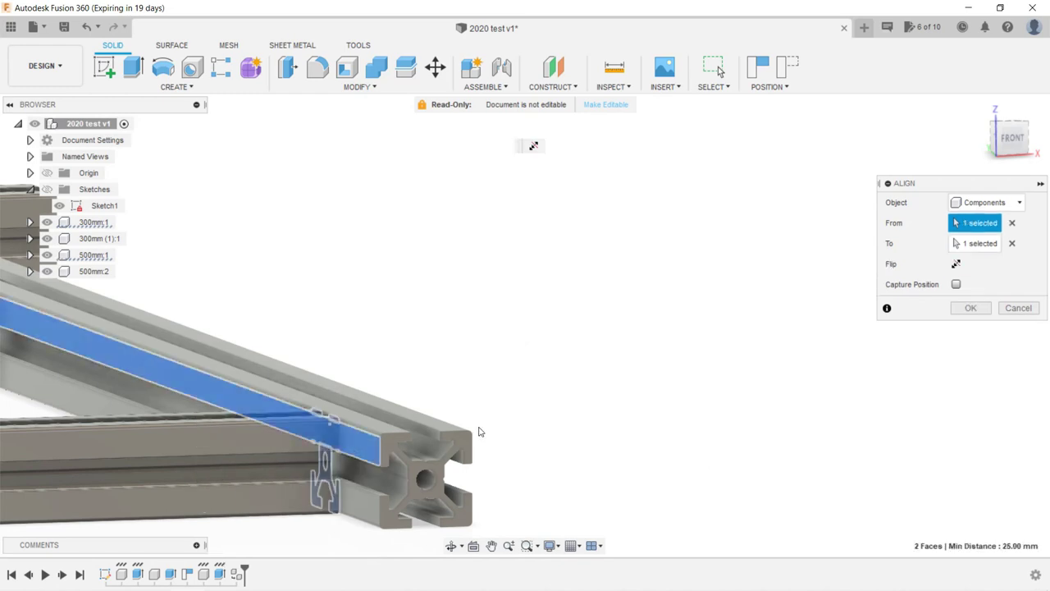
{"action": "left_click", "coordinate": [970, 308]}
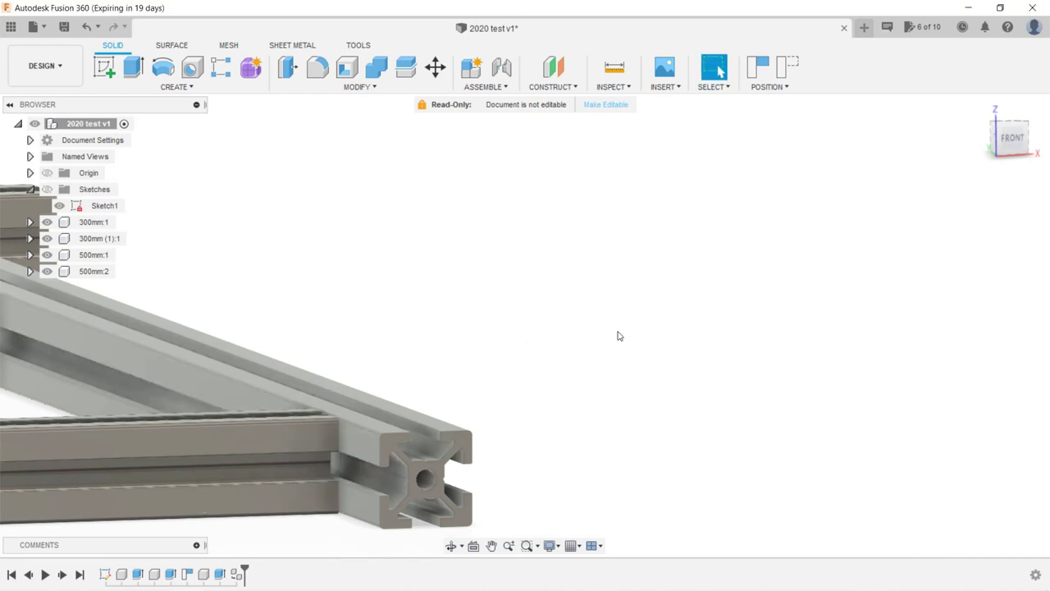
- Align the outer front face of the 300mm:1 extrusion with the front end face of the 500mm:1 rail
{"action": "scroll", "coordinate": [452, 304], "scroll_direction": "down", "scroll_amount": 4}
{"action": "scroll", "coordinate": [698, 276], "scroll_direction": "up", "scroll_amount": 5}
{"action": "mouse_move", "coordinate": [699, 276]}
{"action": "middle_mouse_down", "text": "shift"}
{"action": "mouse_move", "coordinate": [688, 293]}
{"action": "mouse_move", "coordinate": [697, 285]}
{"action": "middle_mouse_up", "text": "shift"}
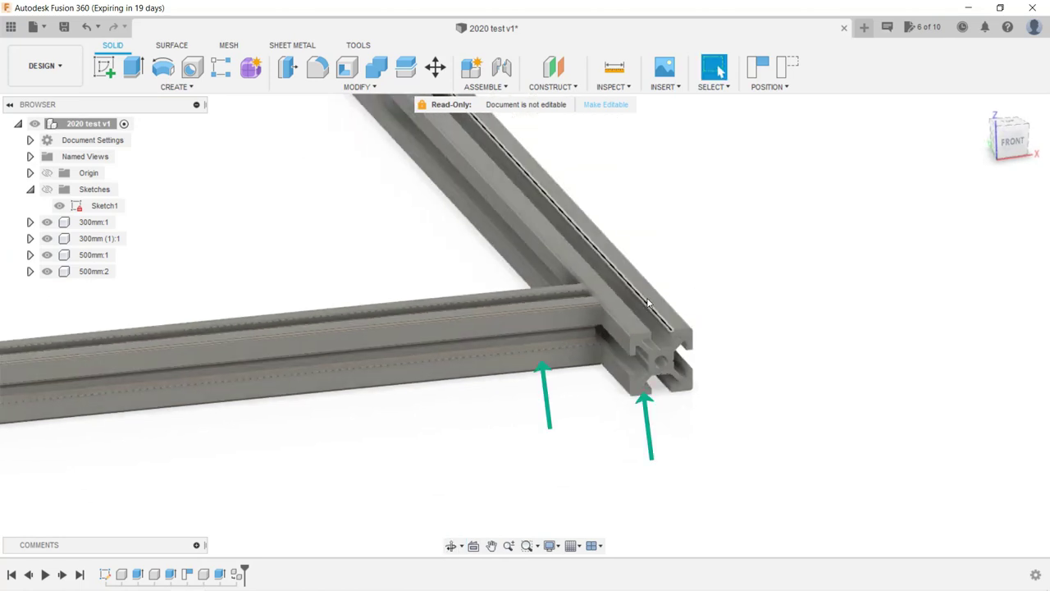
{"action": "key", "text": "s"}
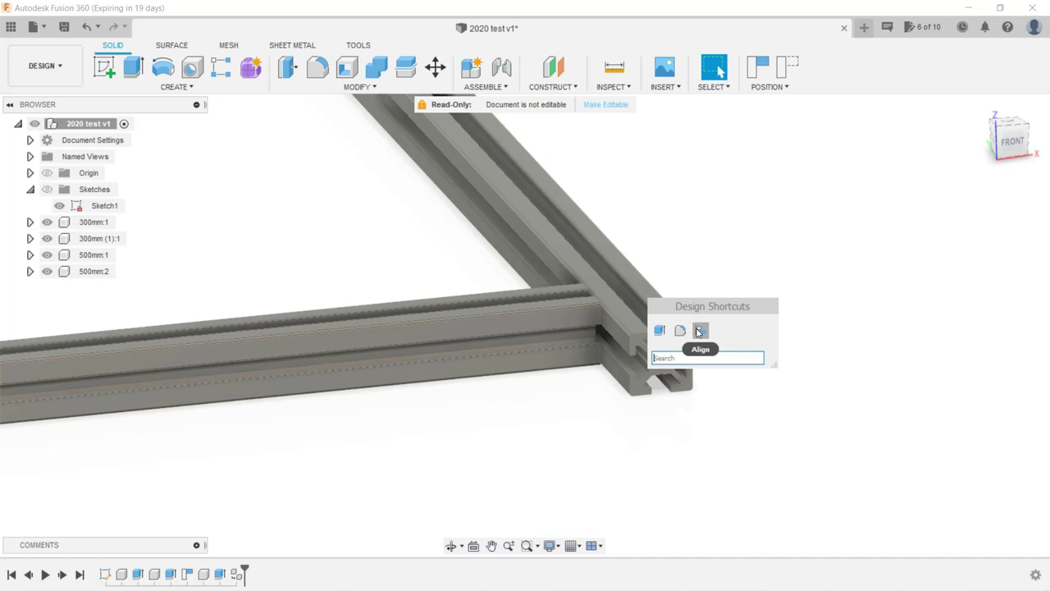
{"action": "left_click", "coordinate": [698, 331]}
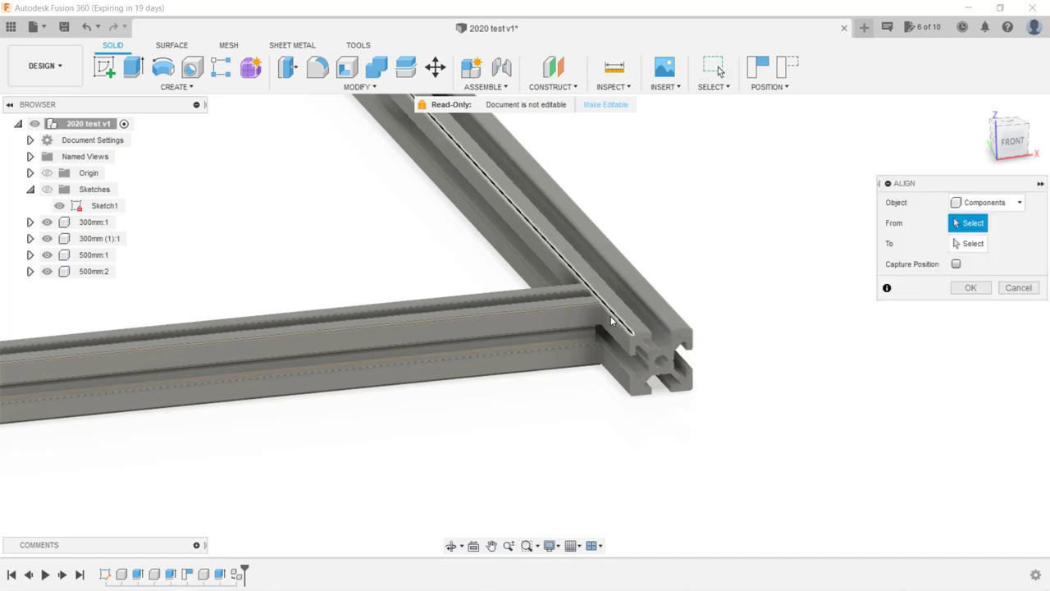
{"action": "left_click", "coordinate": [557, 319]}
{"action": "left_click", "coordinate": [672, 323]}
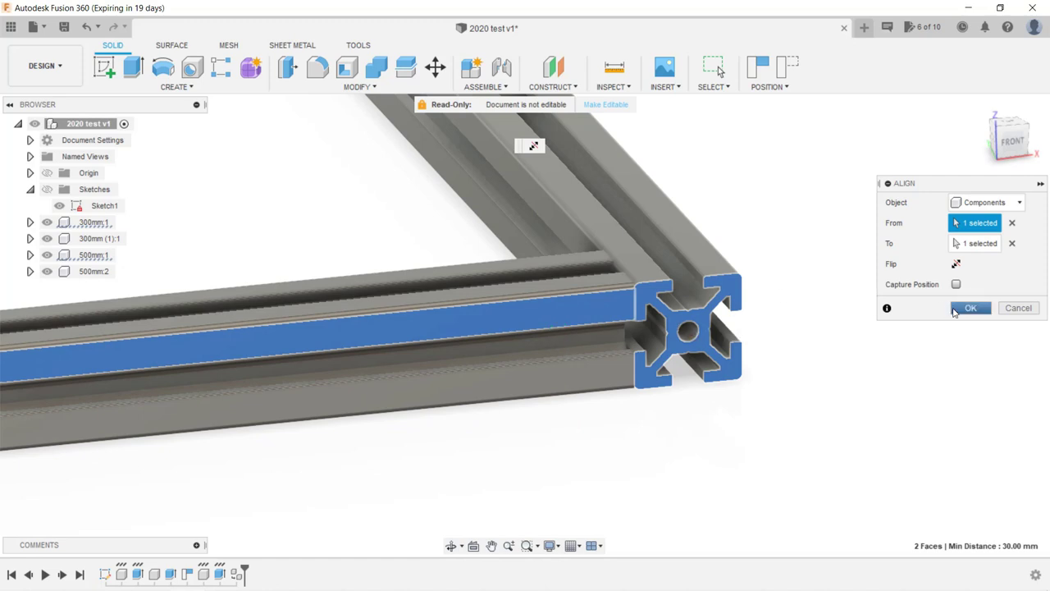
{"action": "left_click", "coordinate": [969, 308]}
{"action": "scroll", "coordinate": [555, 377], "scroll_direction": "down", "scroll_amount": 5}
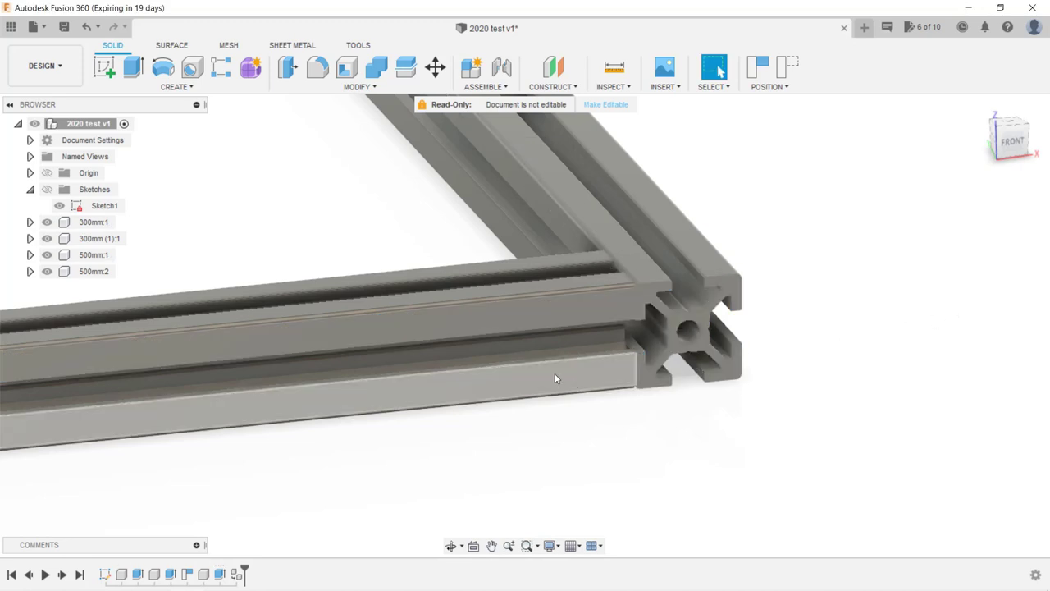
- Align the inner side face of the 500mm:2 rail with the free end face of the front 300mm:1 crossbar
{"action": "scroll", "coordinate": [534, 364], "scroll_direction": "down", "scroll_amount": 2}
{"action": "scroll", "coordinate": [406, 297], "scroll_direction": "down", "scroll_amount": 1}
{"action": "middle_click_drag", "start_coordinate": [430, 294], "coordinate": [496, 286]}
{"action": "middle_click_drag", "start_coordinate": [417, 301], "coordinate": [391, 296], "text": "shift"}
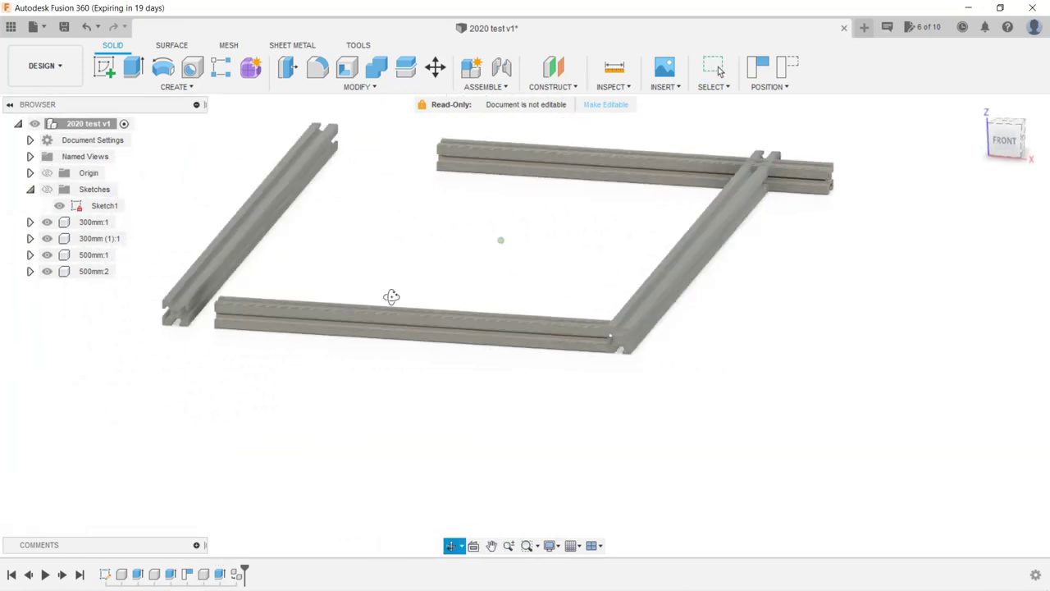
{"action": "middle_click_drag", "start_coordinate": [320, 222], "coordinate": [441, 298], "text": "shift"}
{"action": "scroll", "coordinate": [270, 308], "scroll_direction": "up", "scroll_amount": 5}
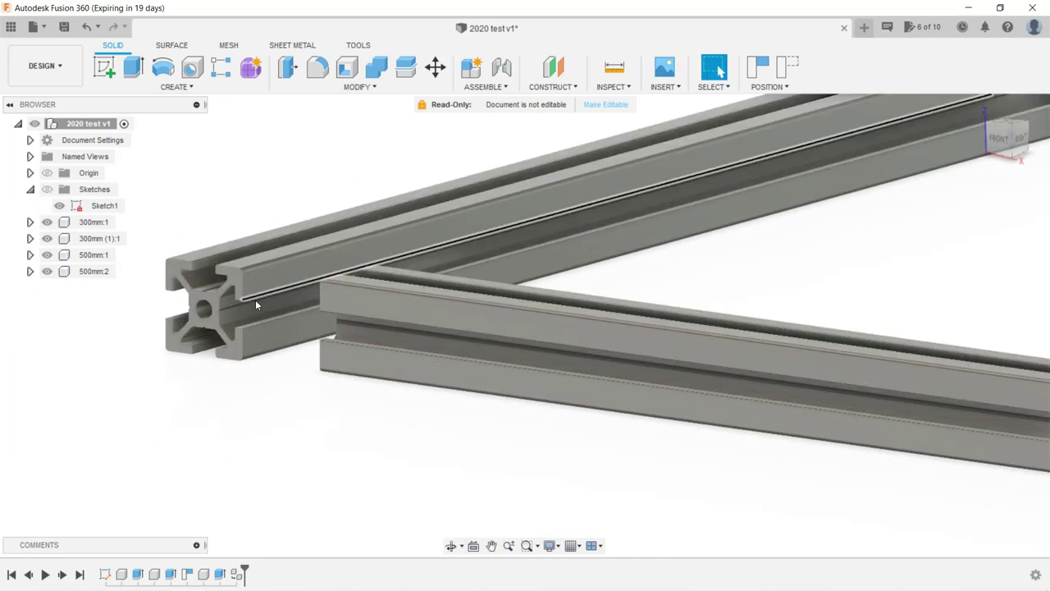
{"action": "key", "text": "s"}
{"action": "left_click", "coordinate": [308, 332]}
{"action": "left_click", "coordinate": [264, 282]}
{"action": "middle_click_drag", "start_coordinate": [264, 281], "coordinate": [420, 284], "text": "shift"}
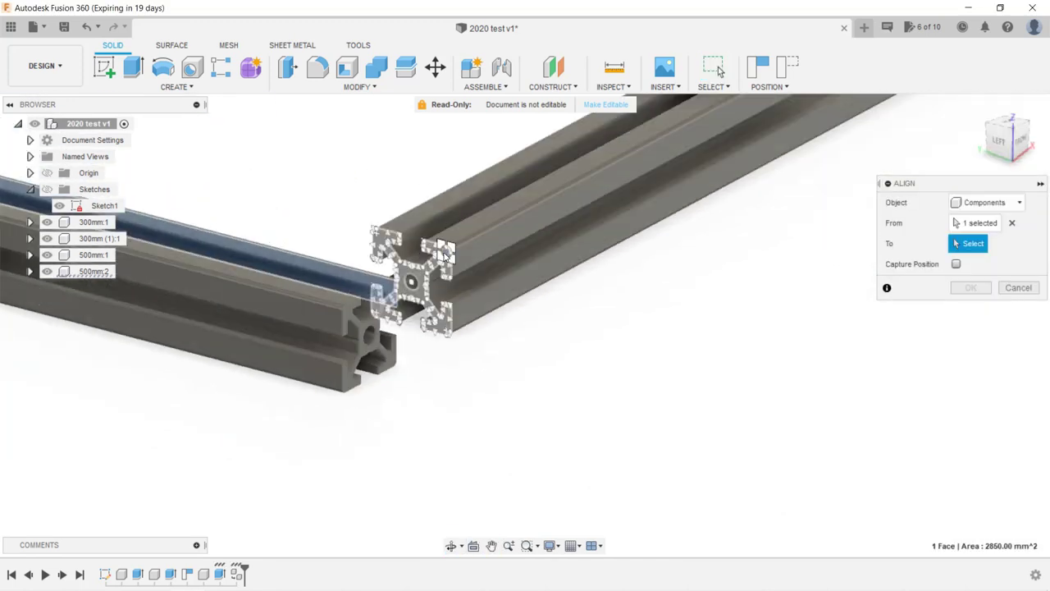
{"action": "left_click", "coordinate": [443, 264]}
{"action": "key", "text": "Return"}
{"action": "middle_click_drag", "start_coordinate": [506, 320], "coordinate": [483, 331], "text": "shift"}
{"action": "key", "text": "s"}
{"action": "left_click", "coordinate": [518, 351]}
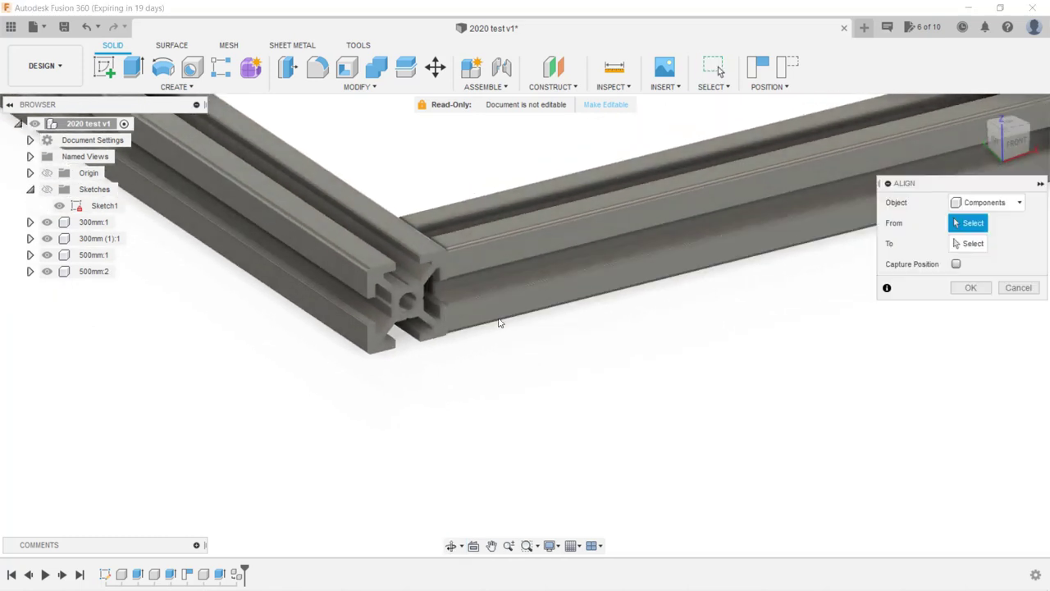
{"action": "left_click", "coordinate": [439, 267]}
{"action": "key", "text": "Escape"}
- Align the outer rear face of the 300mm (1):1 crossbar with the rear end face of the 500mm:2 rail
{"action": "scroll", "coordinate": [522, 213], "scroll_direction": "down", "scroll_amount": 5}
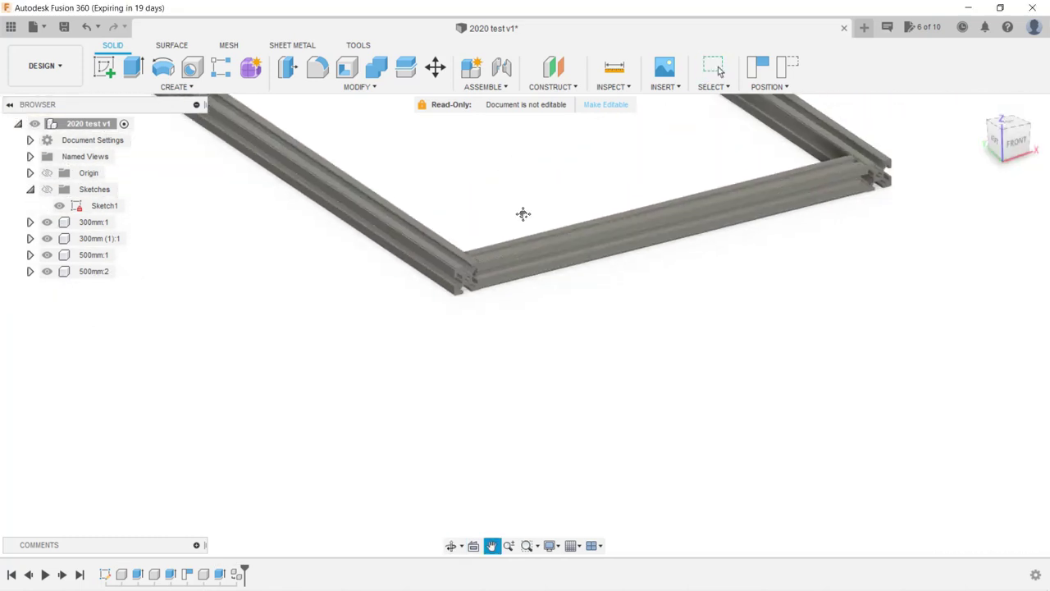
{"action": "middle_click_drag", "start_coordinate": [480, 303], "coordinate": [593, 328], "text": "shift"}
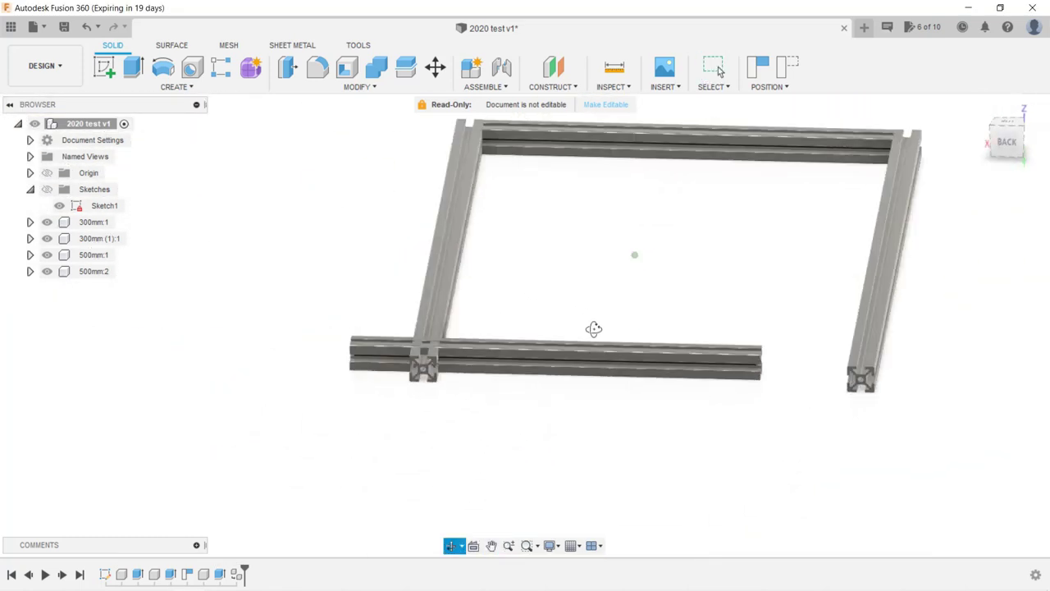
{"action": "scroll", "coordinate": [687, 323], "scroll_direction": "up", "scroll_amount": 4}
{"action": "middle_click_drag", "start_coordinate": [868, 344], "coordinate": [685, 268]}
{"action": "key", "text": "s"}
{"action": "left_click", "coordinate": [736, 293]}
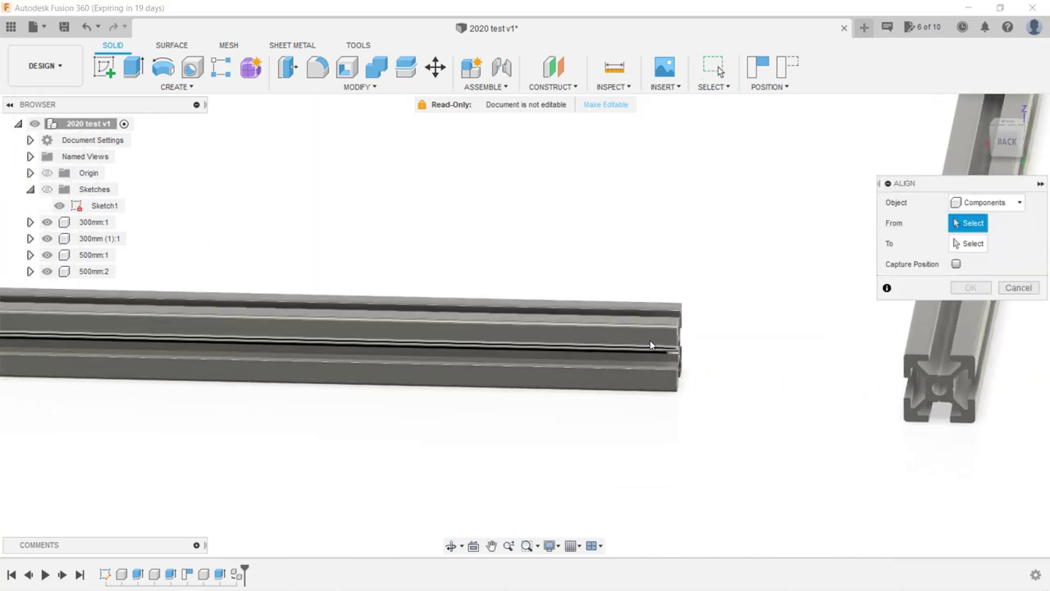
{"action": "left_click", "coordinate": [648, 338]}
{"action": "scroll", "coordinate": [960, 362], "scroll_direction": "up", "scroll_amount": 2}
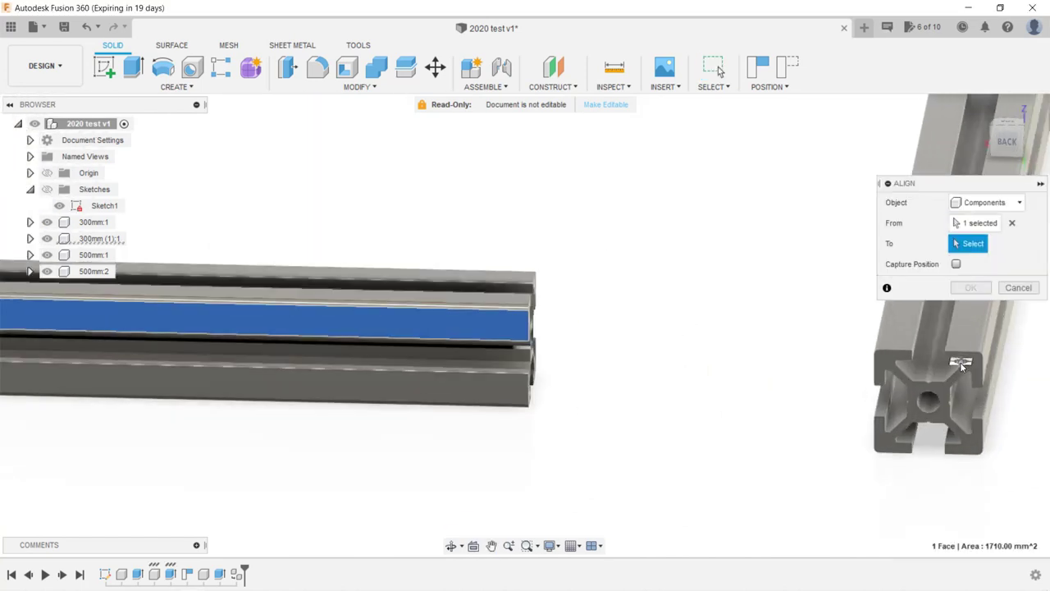
{"action": "left_click", "coordinate": [935, 377]}
{"action": "key", "text": "Escape"}
- Align the end face of the rear 300mm (1):1 crossbar with the inner side face of the 500mm:2 rail
{"action": "middle_click_drag", "start_coordinate": [621, 373], "coordinate": [562, 427], "text": "shift"}
{"action": "scroll", "coordinate": [567, 430], "scroll_direction": "up", "scroll_amount": 3}
{"action": "key", "text": "s"}
{"action": "left_click", "coordinate": [641, 476]}
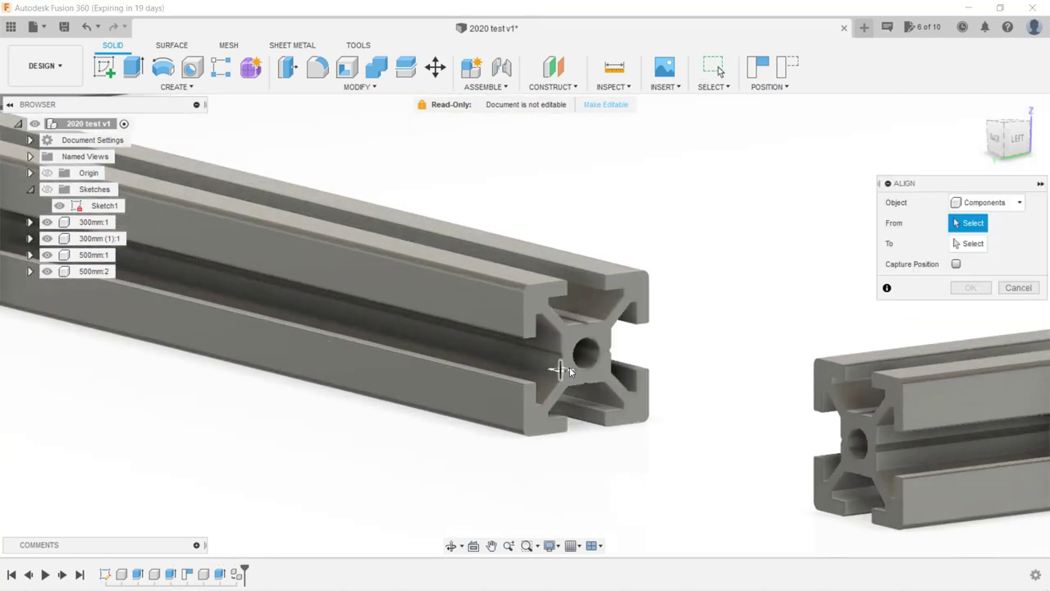
{"action": "left_click", "coordinate": [563, 368]}
{"action": "middle_click_drag", "start_coordinate": [562, 369], "coordinate": [291, 430], "text": "shift"}
{"action": "left_click", "coordinate": [597, 261]}
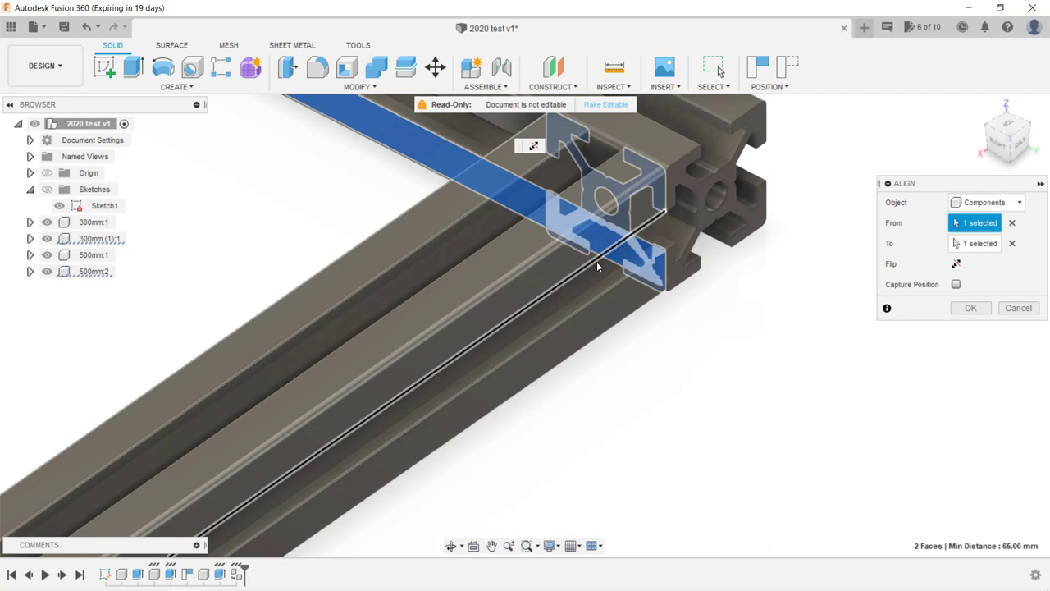
{"action": "left_click", "coordinate": [966, 308]}
- Examine the joints of the rectangular base frame from several angles and bring the whole frame into view
{"action": "scroll", "coordinate": [493, 363], "scroll_direction": "down", "scroll_amount": 4}
{"action": "middle_click_drag", "start_coordinate": [416, 369], "coordinate": [767, 236]}
{"action": "scroll", "coordinate": [501, 336], "scroll_direction": "down", "scroll_amount": 1}
{"action": "middle_click_drag", "start_coordinate": [501, 328], "coordinate": [542, 328], "text": "shift"}
{"action": "middle_click_drag", "start_coordinate": [541, 329], "coordinate": [819, 434]}
{"action": "scroll", "coordinate": [819, 434], "scroll_direction": "down", "scroll_amount": 2}
{"action": "scroll", "coordinate": [689, 354], "scroll_direction": "up", "scroll_amount": 2}
{"action": "middle_click_drag", "start_coordinate": [690, 355], "coordinate": [668, 354], "text": "shift"}
{"action": "scroll", "coordinate": [668, 353], "scroll_direction": "down", "scroll_amount": 3}
{"action": "middle_click_drag", "start_coordinate": [874, 323], "coordinate": [796, 367]}
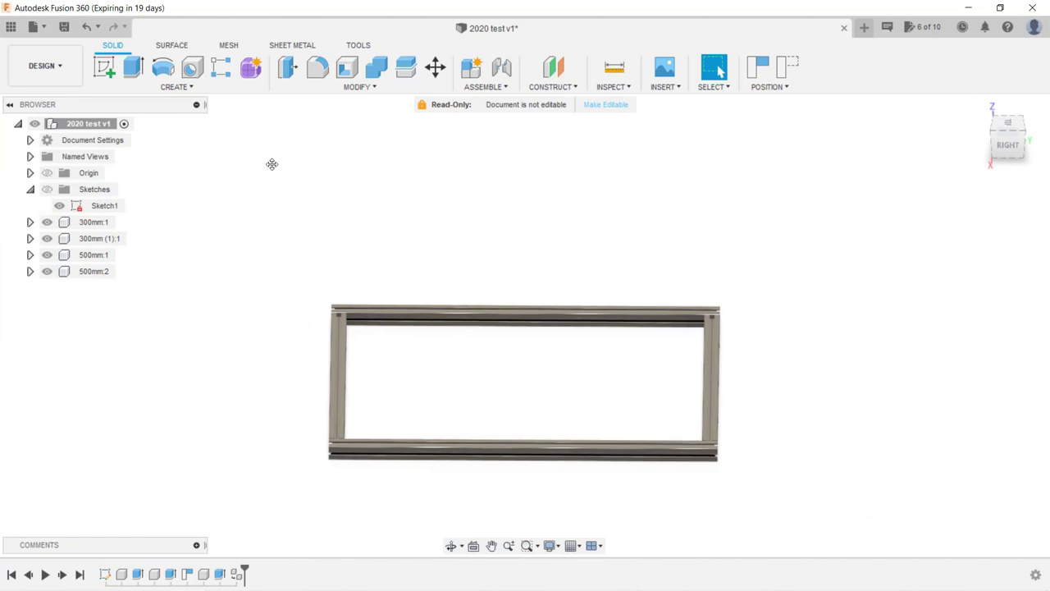
- Paste a copy of the 300mm:1 component, capturing the current position of the moved components
{"action": "left_click", "coordinate": [119, 223]}
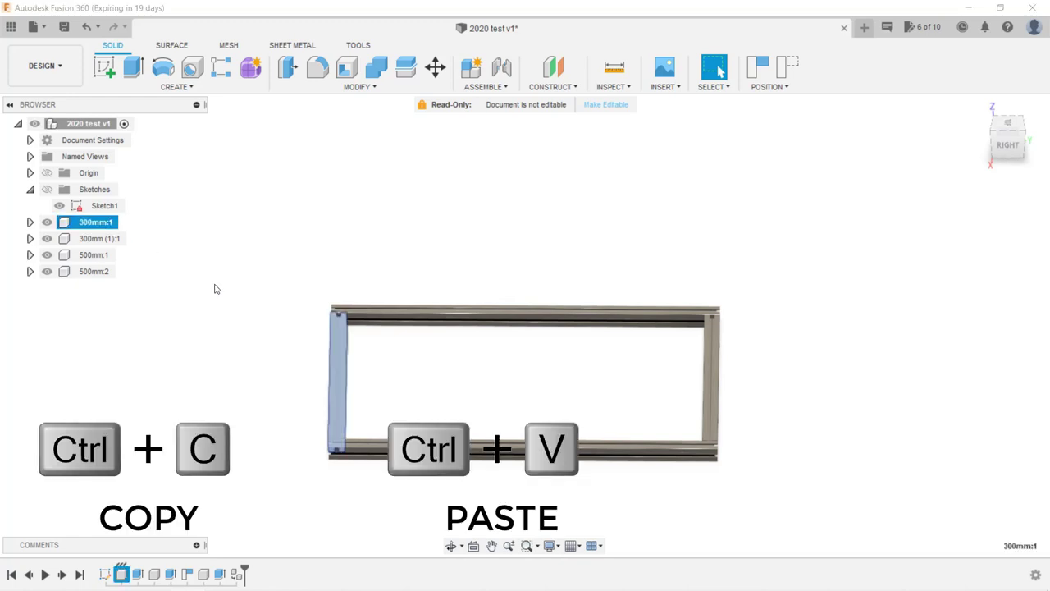
{"action": "key", "text": "ctrl+v"}
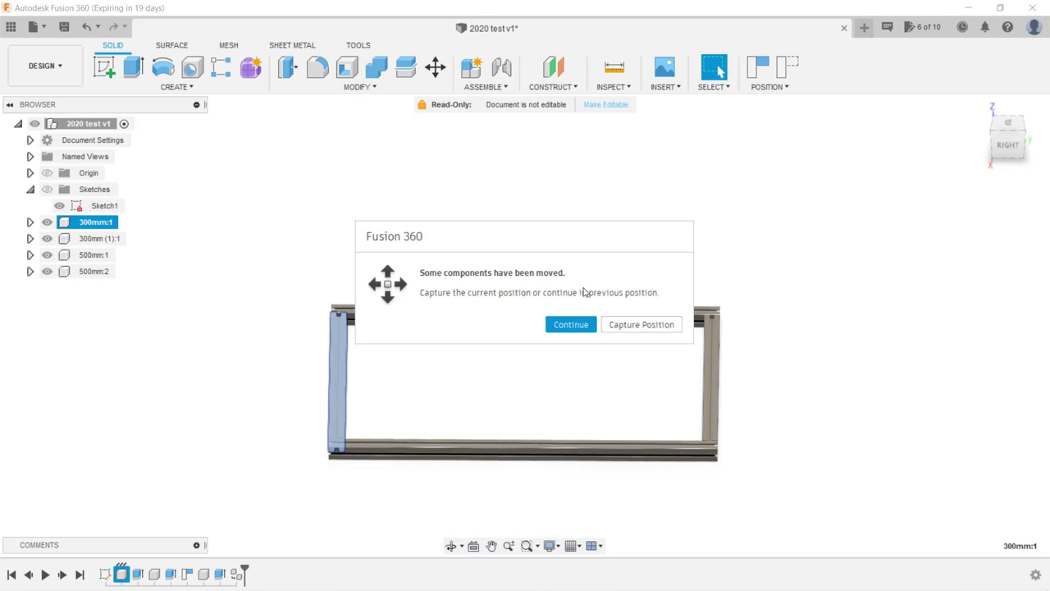
{"action": "left_click", "coordinate": [669, 325]}
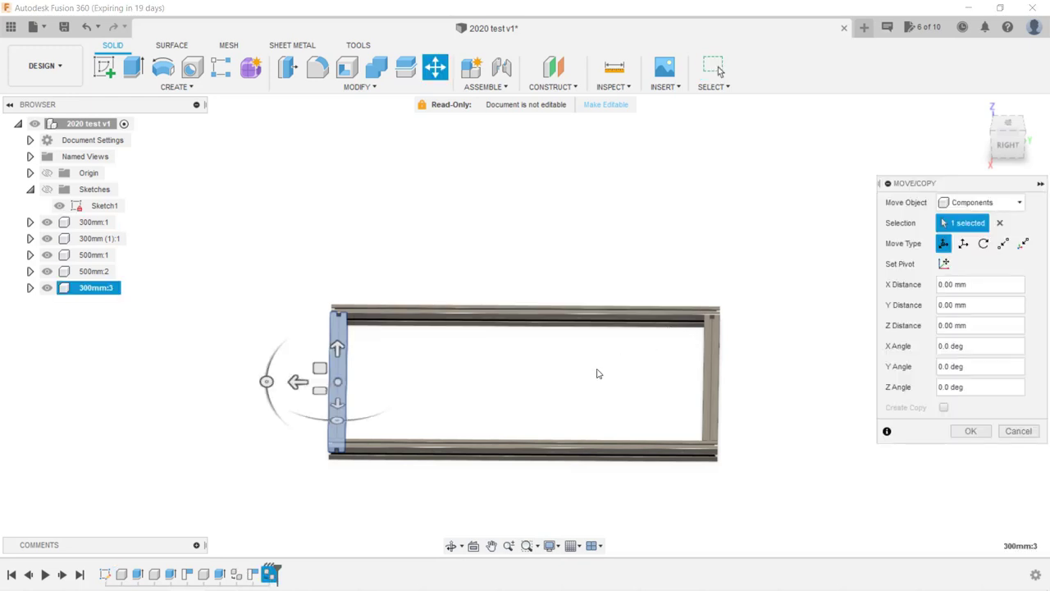
- Stand the pasted extrusion upright with an X angle of -90 deg and place it above the 500mm:2 rail's front corner at Y distance -200 mm
{"action": "middle_click_drag", "start_coordinate": [455, 406], "coordinate": [525, 391], "text": "shift"}
{"action": "left_click_drag", "start_coordinate": [412, 373], "coordinate": [440, 390]}
{"action": "type", "text": "-90"}
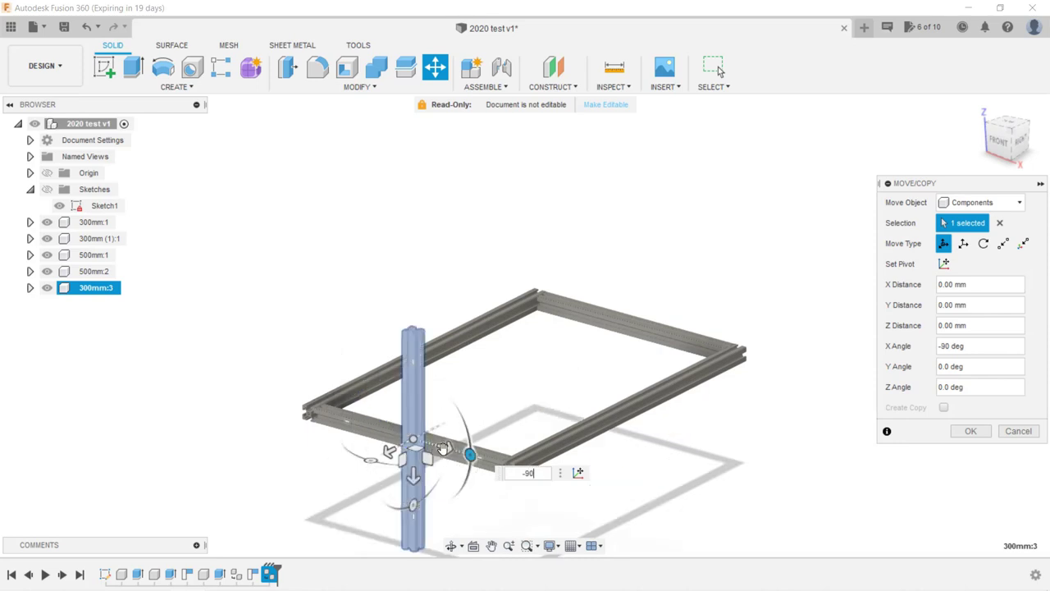
{"action": "left_click_drag", "start_coordinate": [443, 448], "coordinate": [304, 304]}
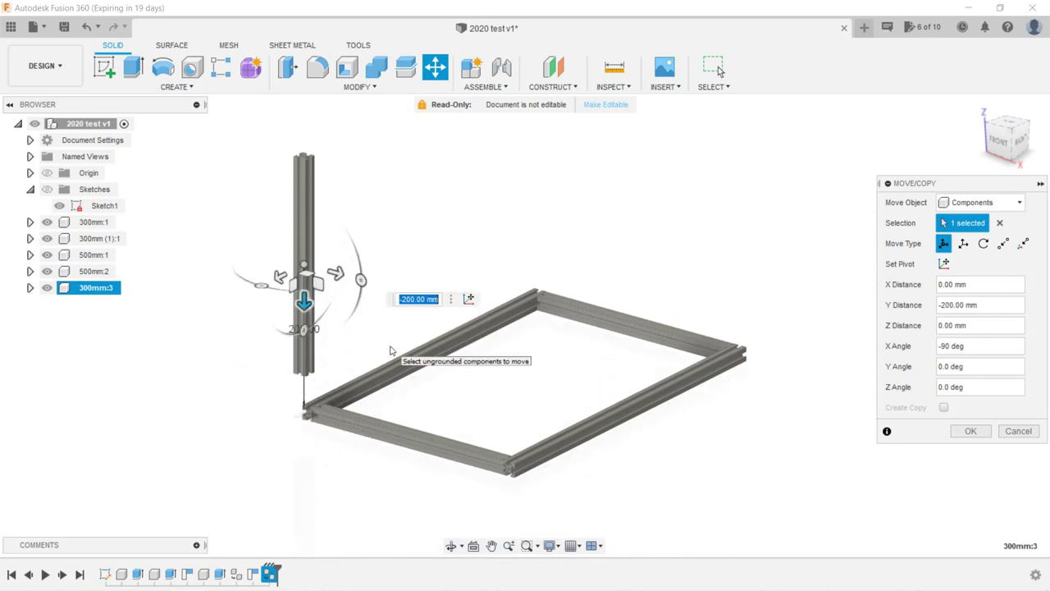
{"action": "key", "text": "Return"}
- Align the bottom end face of the upright 300mm:3 with the top face of the 500mm:2 rail
{"action": "scroll", "coordinate": [342, 366], "scroll_direction": "up", "scroll_amount": 4}
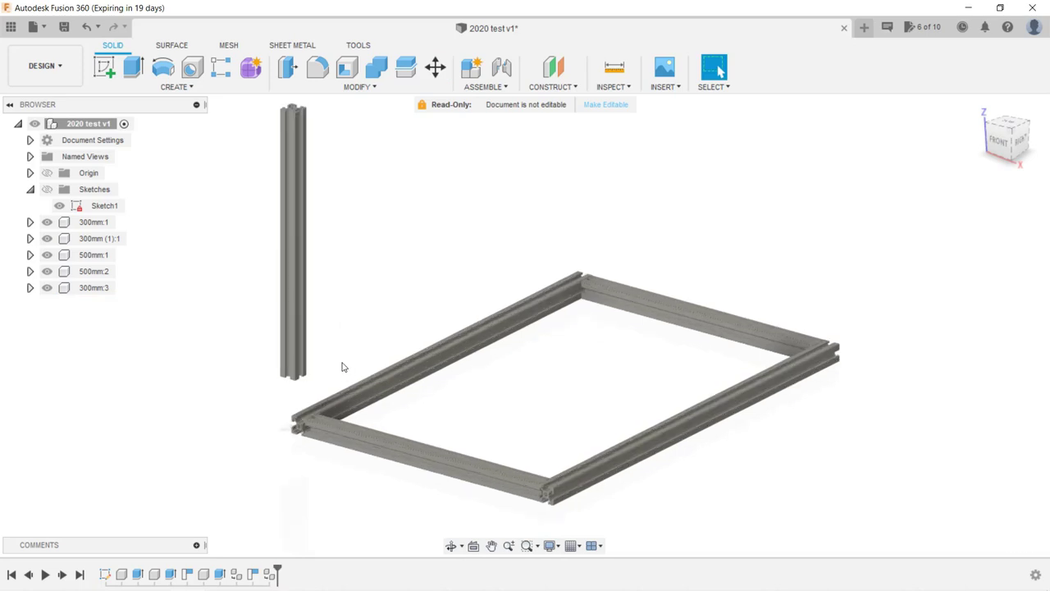
{"action": "middle_click_drag", "start_coordinate": [342, 366], "coordinate": [459, 271], "text": "shift"}
{"action": "middle_click_drag", "start_coordinate": [459, 271], "coordinate": [542, 240]}
{"action": "key", "text": "s"}
{"action": "left_click", "coordinate": [582, 303]}
{"action": "scroll", "coordinate": [426, 303], "scroll_direction": "up", "scroll_amount": 4}
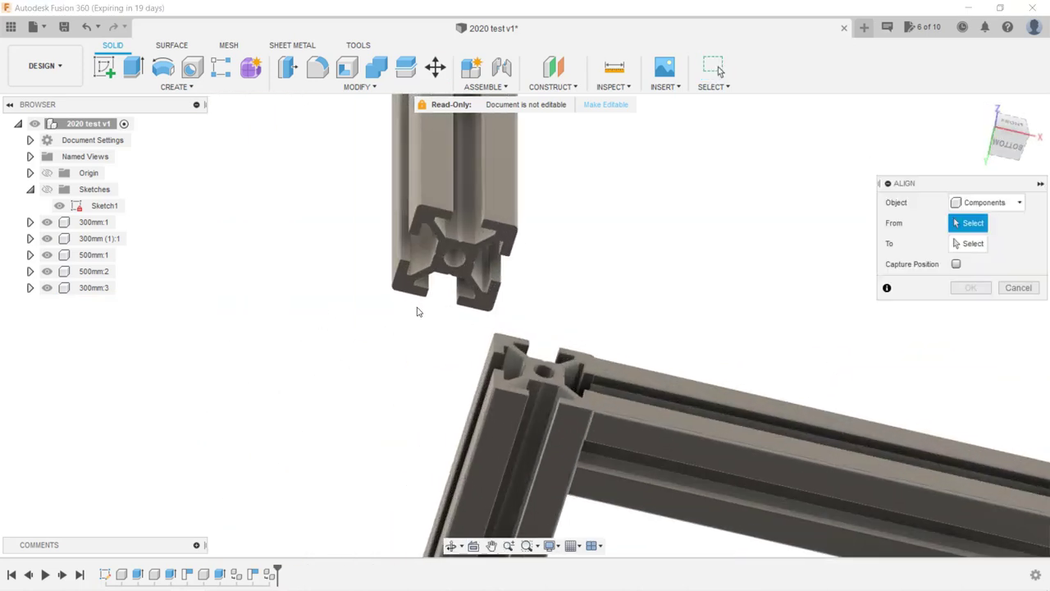
{"action": "left_click", "coordinate": [405, 269]}
{"action": "middle_click_drag", "start_coordinate": [405, 269], "coordinate": [513, 457], "text": "shift"}
{"action": "left_click", "coordinate": [502, 383]}
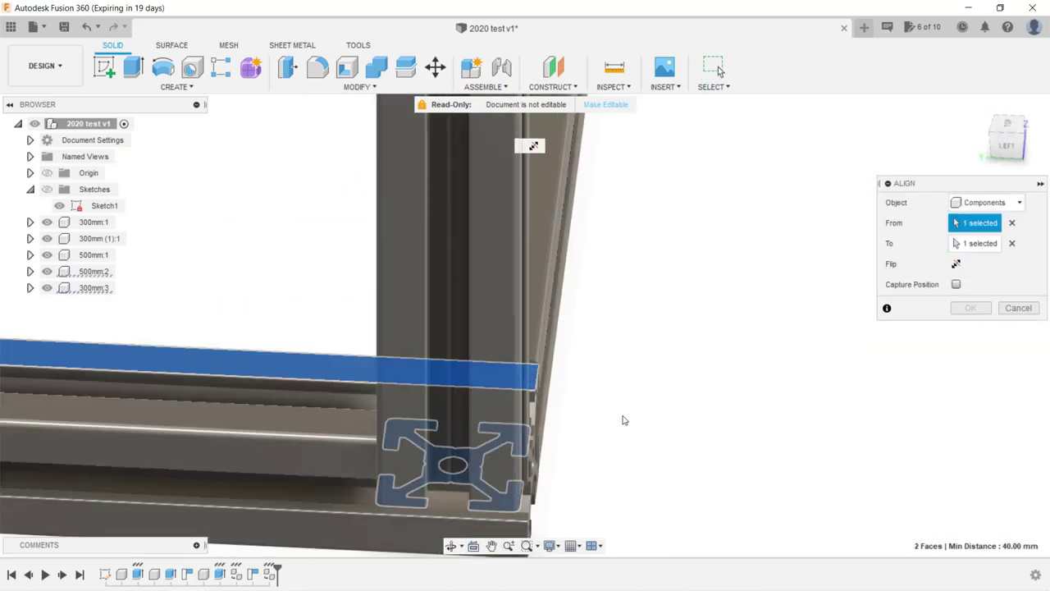
{"action": "key", "text": "Return"}
- Align the outer side face of the upright 300mm:3 with the outer side face of the 500mm:2 rail
{"action": "middle_click_drag", "start_coordinate": [598, 432], "coordinate": [581, 414], "text": "shift"}
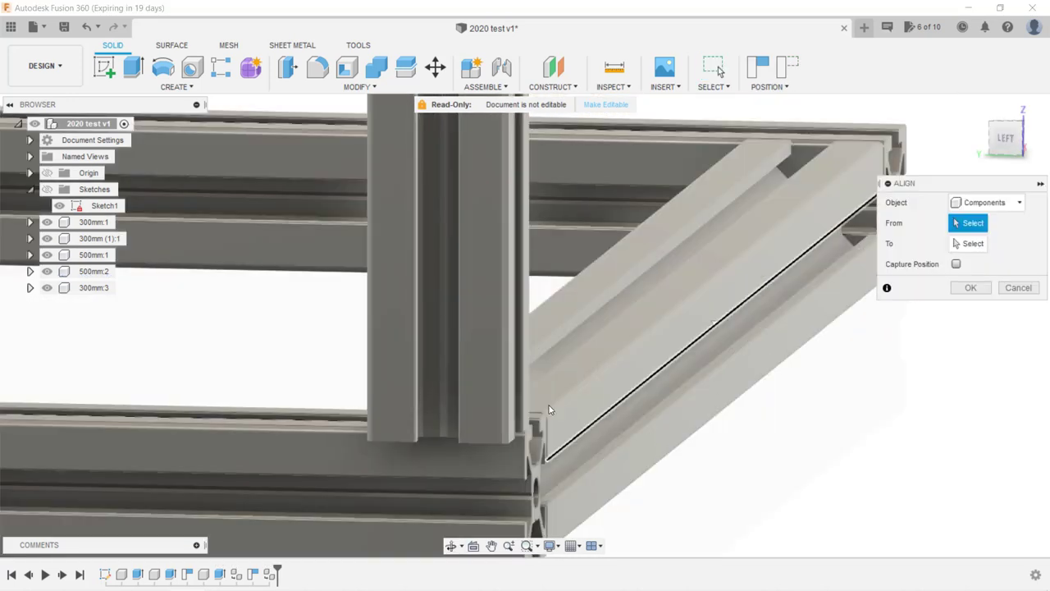
{"action": "left_click", "coordinate": [491, 366]}
{"action": "left_click", "coordinate": [505, 461]}
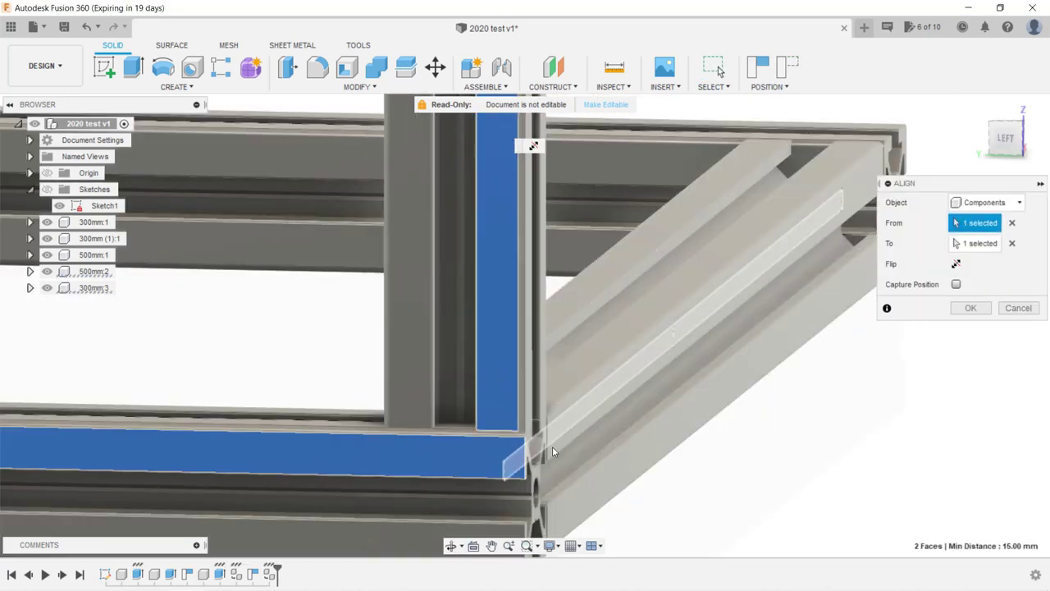
{"action": "key", "text": "Return"}
- Duplicate the 300mm:3 upright, capturing the current positions, and move the copy along the 500mm:2 rail to its rear corner
{"action": "scroll", "coordinate": [665, 424], "scroll_direction": "down", "scroll_amount": 3}
{"action": "scroll", "coordinate": [666, 426], "scroll_direction": "down", "scroll_amount": 5}
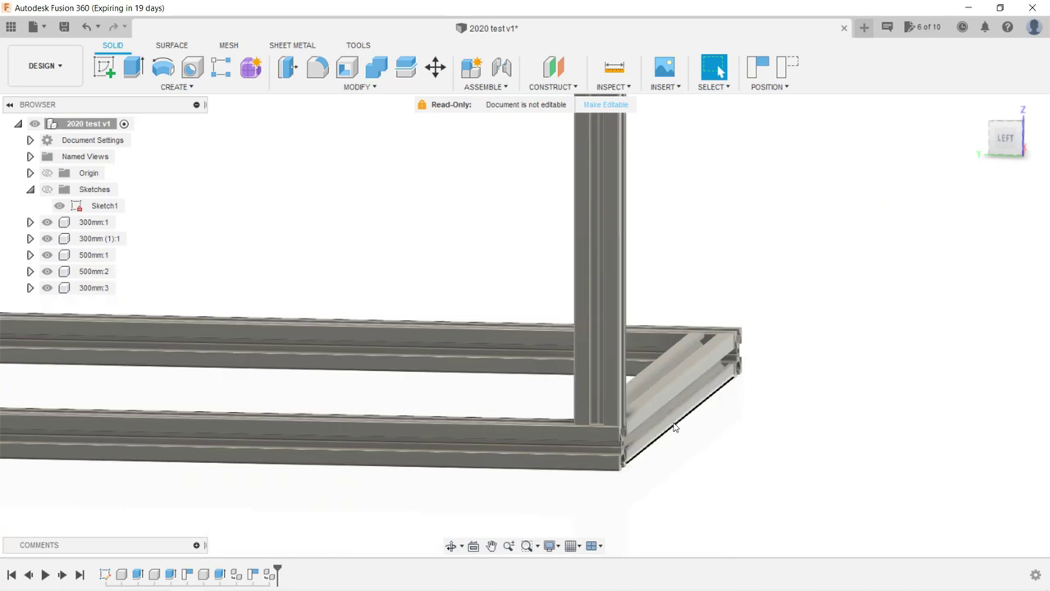
{"action": "middle_click_drag", "start_coordinate": [675, 450], "coordinate": [679, 481], "text": "shift"}
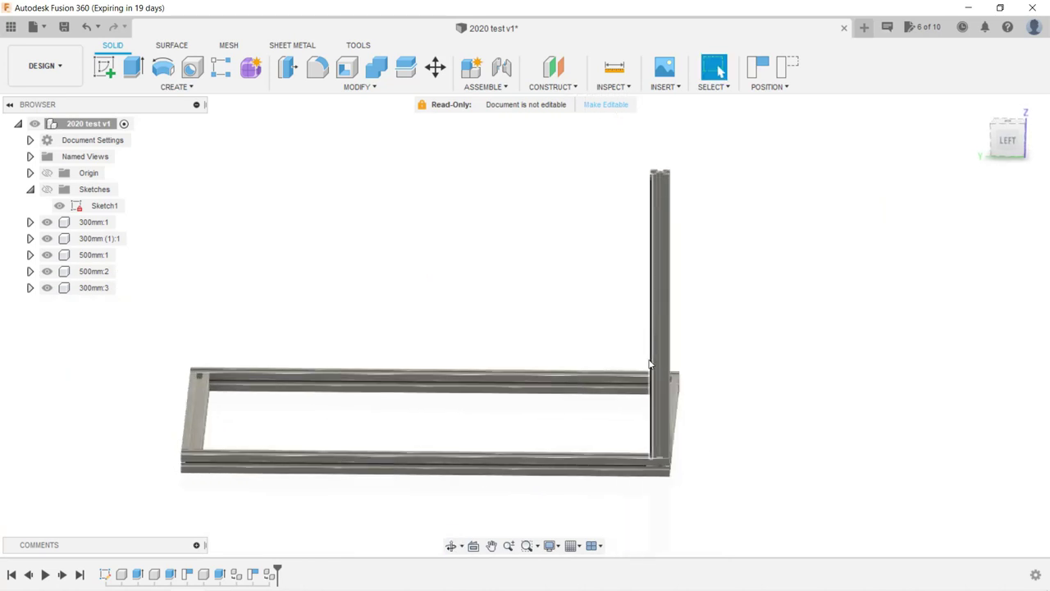
{"action": "left_click", "coordinate": [656, 346]}
{"action": "left_click", "coordinate": [64, 290]}
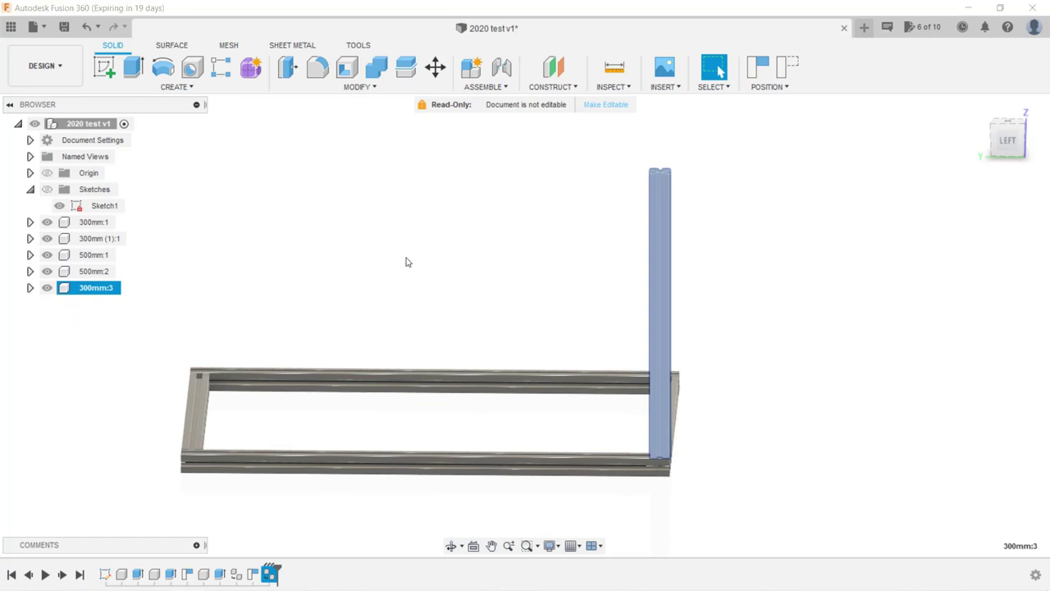
{"action": "key", "text": "ctrl+c"}
{"action": "key", "text": "ctrl+v"}
{"action": "left_click", "coordinate": [628, 323]}
{"action": "left_click_drag", "start_coordinate": [696, 324], "coordinate": [226, 323]}
{"action": "middle_click_drag", "start_coordinate": [226, 323], "coordinate": [382, 403], "text": "shift"}
{"action": "key", "text": "Return"}
- Align the rear face of the upright 300mm:4 with the outer face of the rear 300mm (1):1 crossbar
{"action": "scroll", "coordinate": [543, 373], "scroll_direction": "up", "scroll_amount": 3}
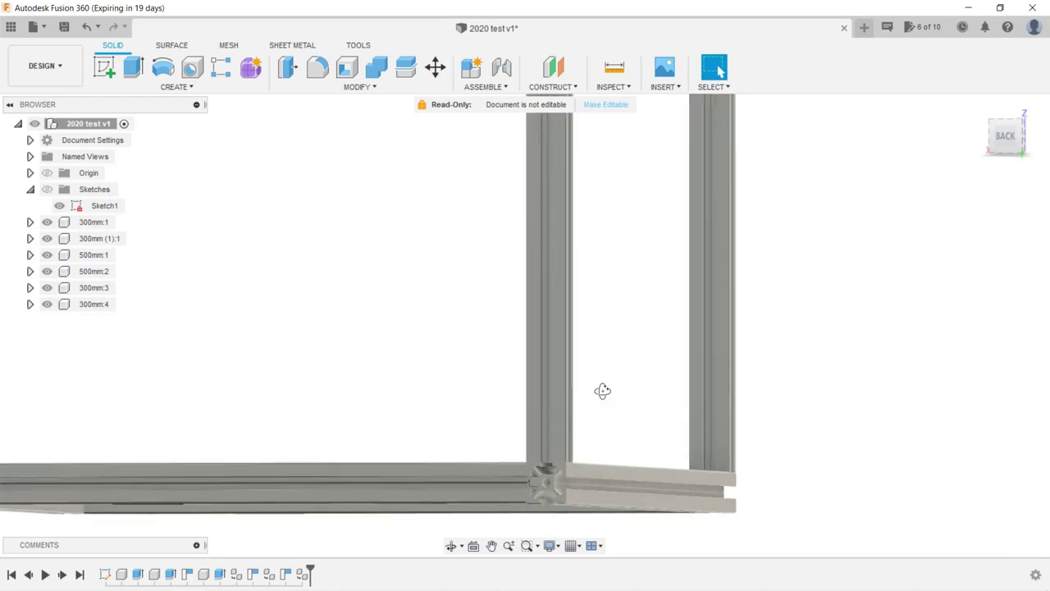
{"action": "middle_click_drag", "start_coordinate": [602, 391], "coordinate": [623, 406], "text": "shift"}
{"action": "key", "text": "a"}
{"action": "left_click", "coordinate": [534, 442]}
{"action": "left_click", "coordinate": [508, 473]}
{"action": "key", "text": "Return"}
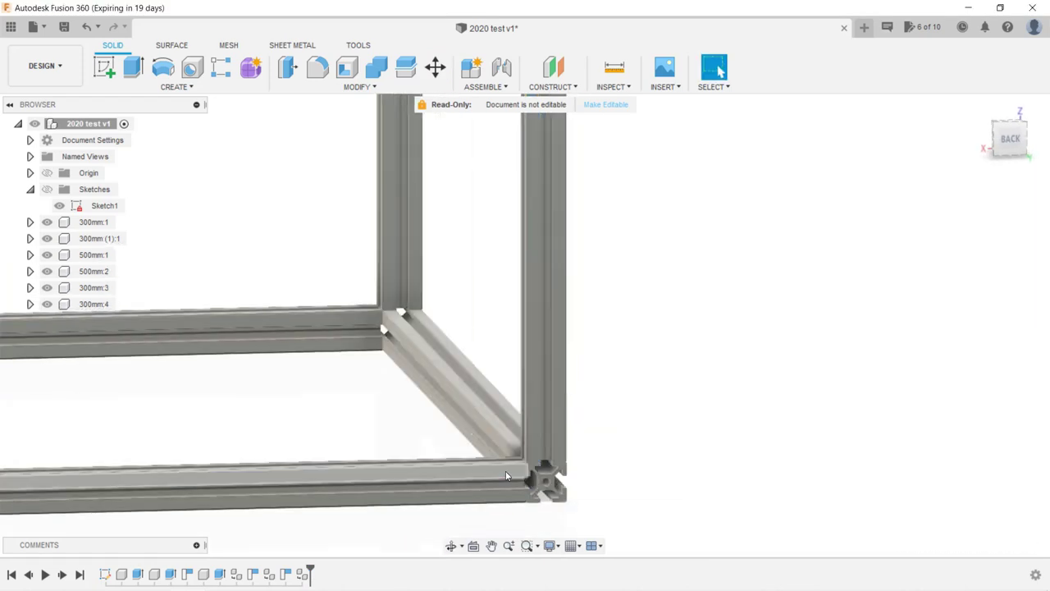
- Duplicate the 300mm:4 upright and move the copy across to the rear corner of the 500mm:1 rail
{"action": "scroll", "coordinate": [489, 444], "scroll_direction": "down", "scroll_amount": 2}
{"action": "left_click", "coordinate": [94, 305]}
{"action": "key", "text": "ctrl+c"}
{"action": "key", "text": "ctrl+v"}
{"action": "left_click_drag", "start_coordinate": [485, 233], "coordinate": [14, 263]}
{"action": "key", "text": "Return"}
- Align the outer side face of the upright 300mm:5 with the outer side face of the 500mm:1 rail
{"action": "scroll", "coordinate": [109, 409], "scroll_direction": "up", "scroll_amount": 2}
{"action": "middle_click_drag", "start_coordinate": [127, 402], "coordinate": [344, 361]}
{"action": "middle_click_drag", "start_coordinate": [345, 361], "coordinate": [603, 345], "text": "shift"}
{"action": "key", "text": "s"}
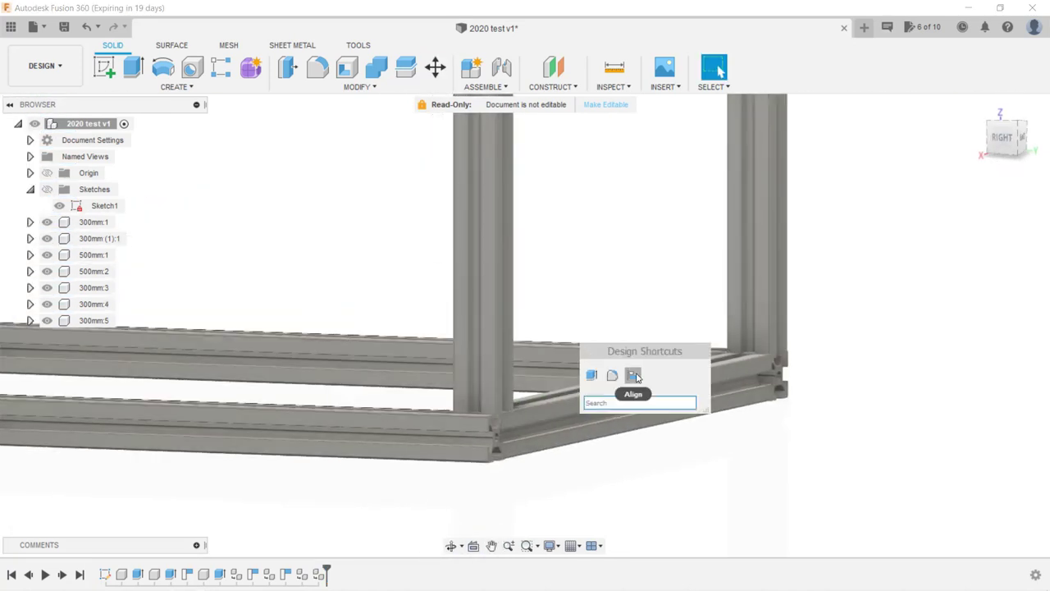
{"action": "left_click", "coordinate": [632, 376]}
{"action": "scroll", "coordinate": [522, 370], "scroll_direction": "up", "scroll_amount": 2}
{"action": "left_click", "coordinate": [467, 386]}
{"action": "left_click", "coordinate": [401, 439]}
{"action": "key", "text": "Return"}
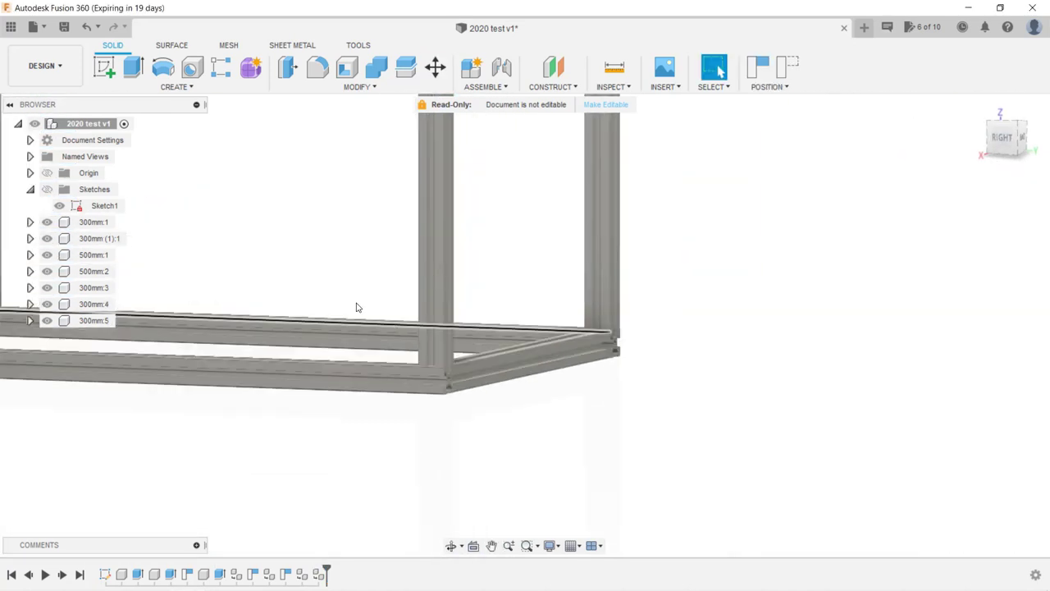
- Paste another upright, capturing the current positions, and move it along the 500mm:1 rail to its front corner
{"action": "middle_click_drag", "start_coordinate": [356, 304], "coordinate": [498, 340], "text": "shift"}
{"action": "key", "text": "ctrl+v"}
{"action": "left_click", "coordinate": [648, 323]}
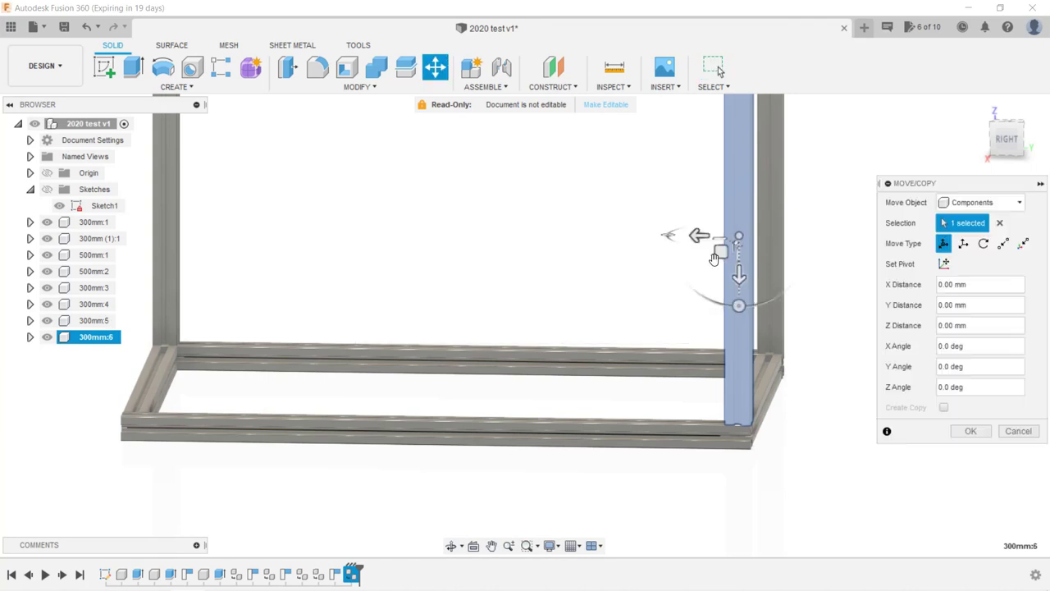
{"action": "left_click_drag", "start_coordinate": [717, 237], "coordinate": [109, 244]}
{"action": "key", "text": "Return"}
- Align the front face of the upright 300mm:6 with the outer face of the front 300mm:1 crossbar
{"action": "middle_click_drag", "start_coordinate": [237, 345], "coordinate": [615, 374], "text": "shift"}
{"action": "scroll", "coordinate": [615, 374], "scroll_direction": "up", "scroll_amount": 3}
{"action": "key", "text": "s"}
{"action": "left_click", "coordinate": [668, 408]}
{"action": "left_click", "coordinate": [451, 382]}
{"action": "left_click", "coordinate": [399, 440]}
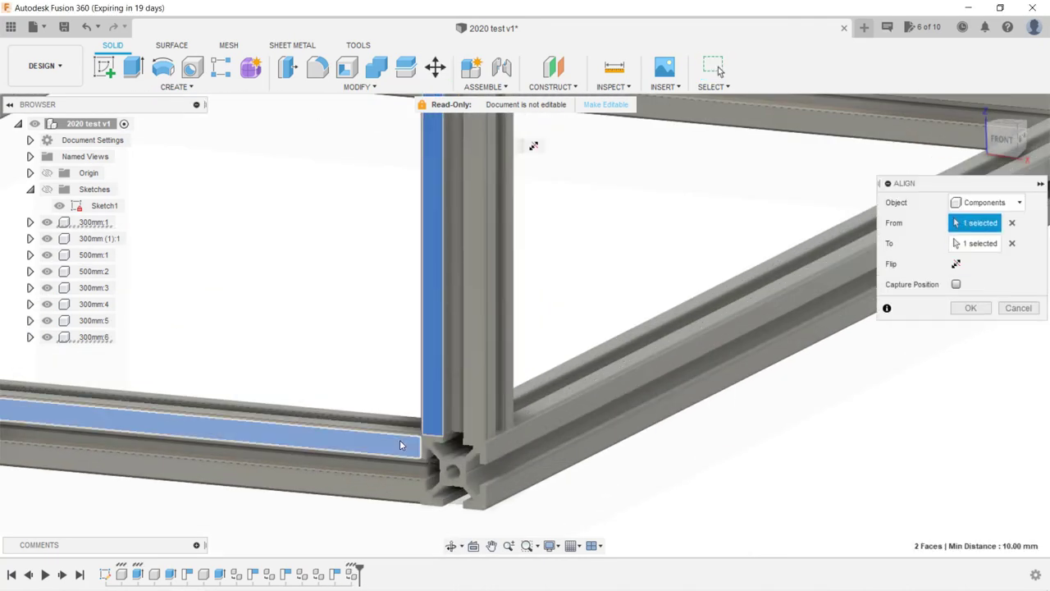
{"action": "key", "text": "Return"}
- Duplicate the four base frame members 300mm:1, 300mm (1):1, 500mm:1 and 500mm:2 and move the copies up 350 mm in Z
{"action": "scroll", "coordinate": [598, 361], "scroll_direction": "down", "scroll_amount": 3}
{"action": "scroll", "coordinate": [599, 361], "scroll_direction": "down", "scroll_amount": 5}
{"action": "middle_click_drag", "start_coordinate": [634, 347], "coordinate": [554, 346], "text": "shift"}
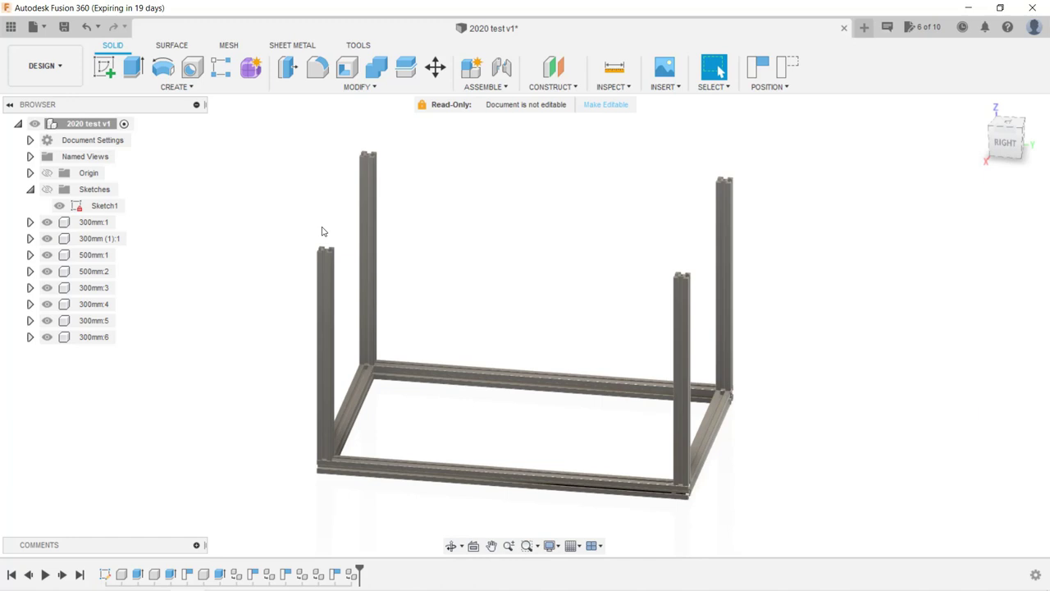
{"action": "left_click", "coordinate": [94, 222]}
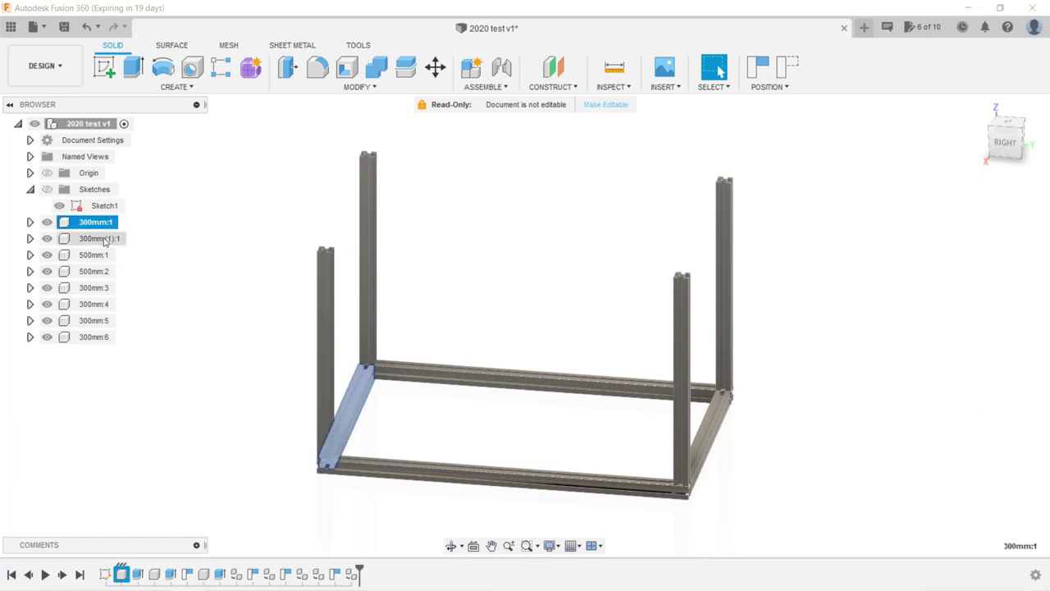
{"action": "left_click", "coordinate": [99, 238], "text": "ctrl"}
{"action": "left_click", "coordinate": [94, 254], "text": "ctrl"}
{"action": "left_click", "coordinate": [94, 272], "text": "ctrl"}
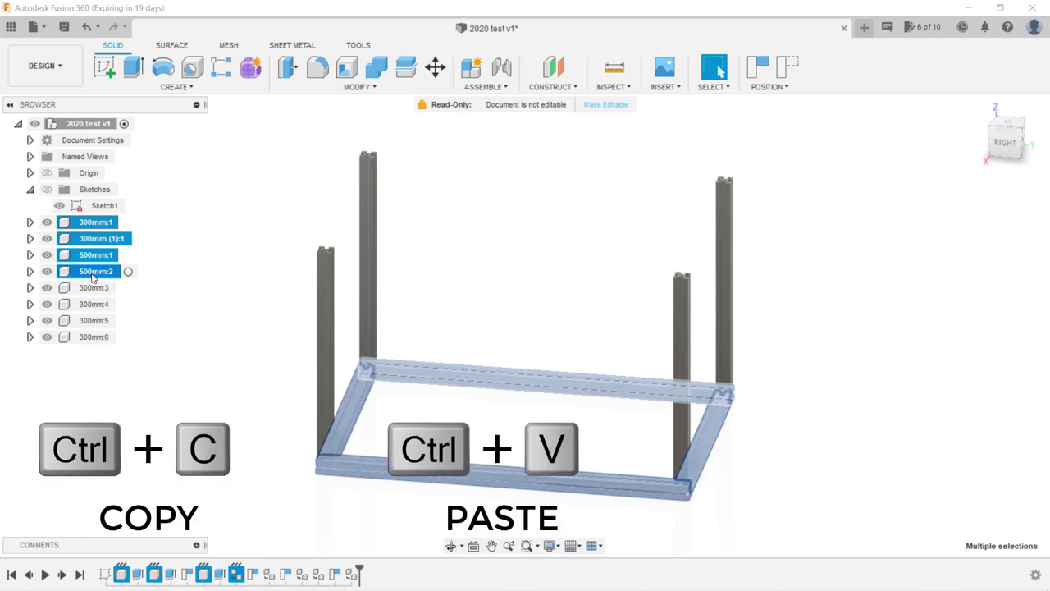
{"action": "key", "text": "ctrl+v"}
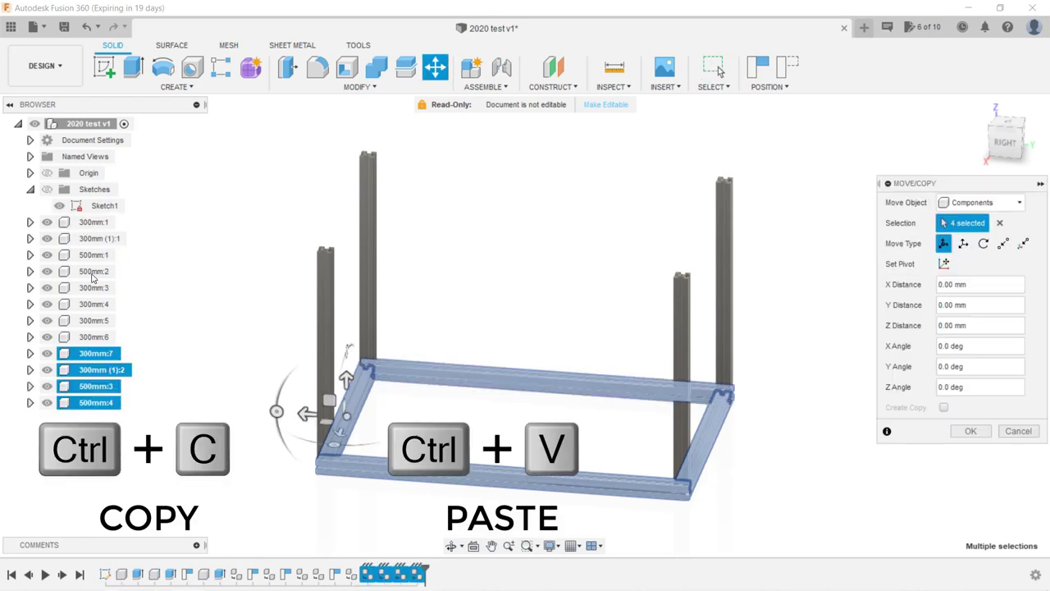
{"action": "left_click_drag", "start_coordinate": [346, 378], "coordinate": [358, 133]}
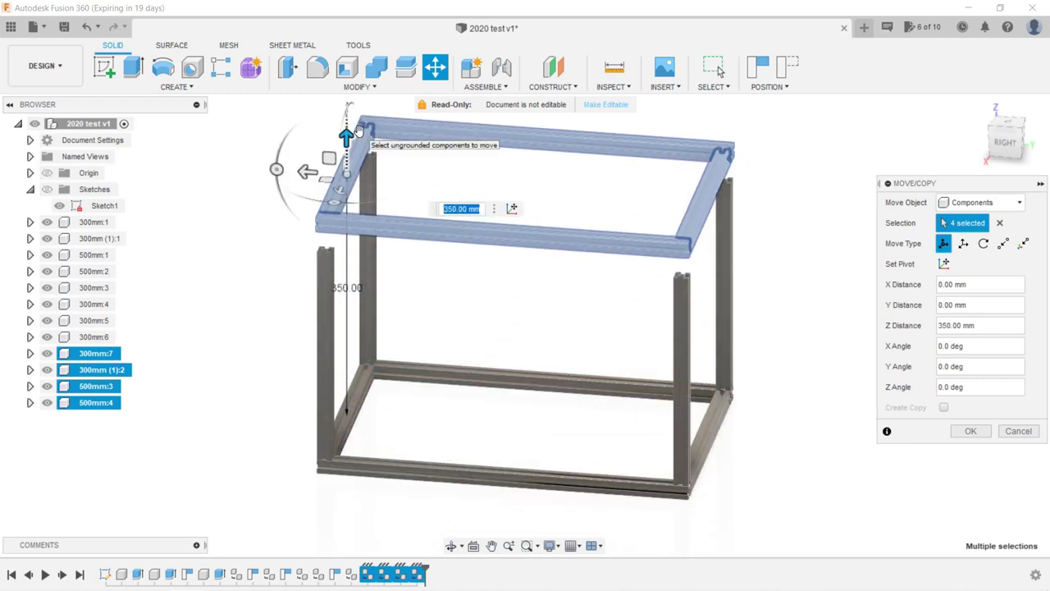
{"action": "left_click", "coordinate": [962, 430]}
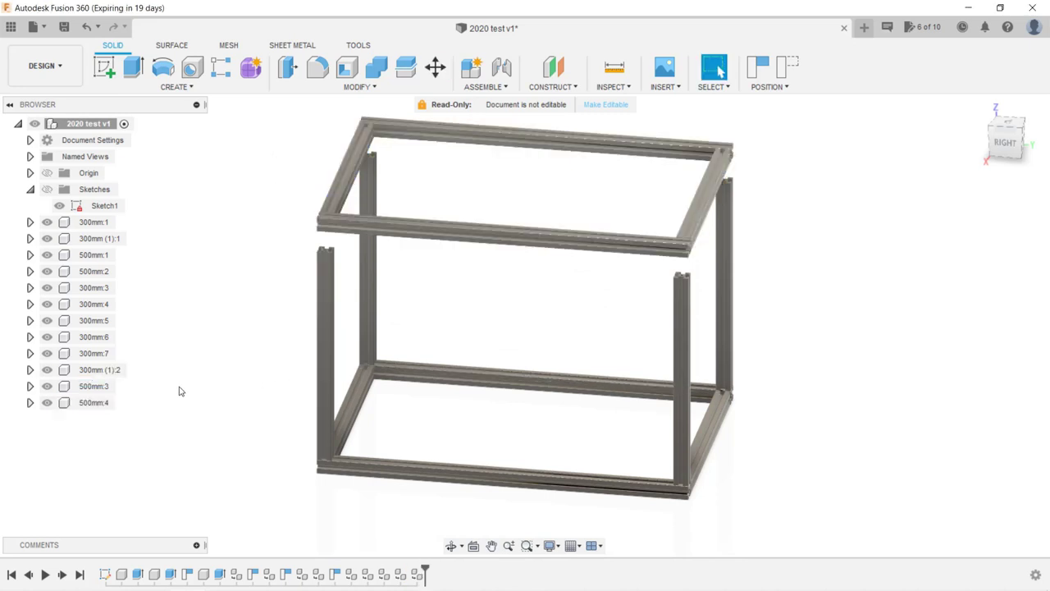
- Join the four raised members 300mm:7, 300mm (1):2, 500mm:3 and 500mm:4 into a rigid group, capturing their current positions
{"action": "left_click", "coordinate": [109, 354]}
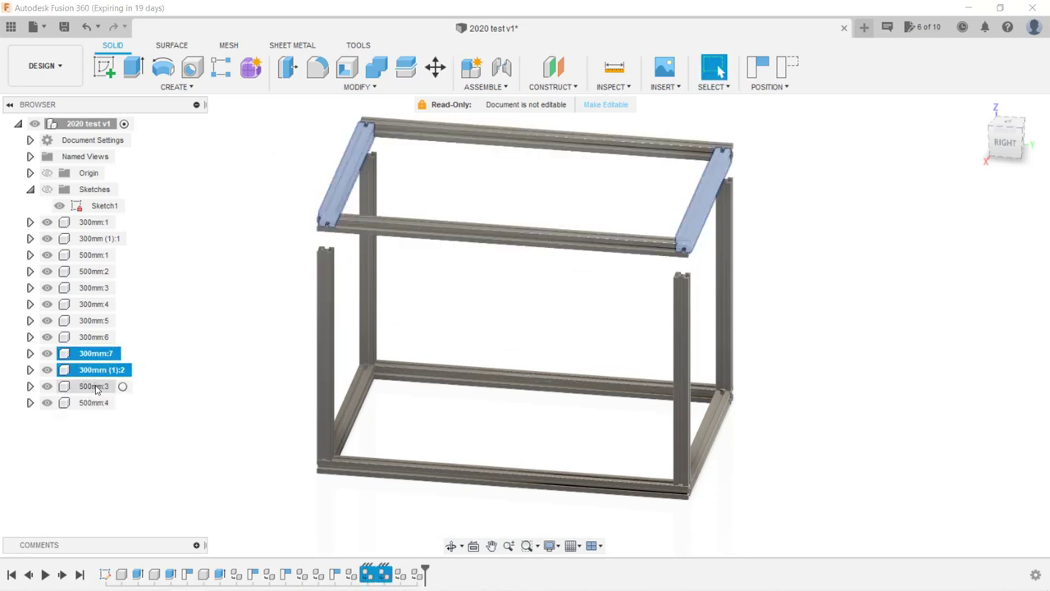
{"action": "left_click", "coordinate": [96, 387], "text": "ctrl"}
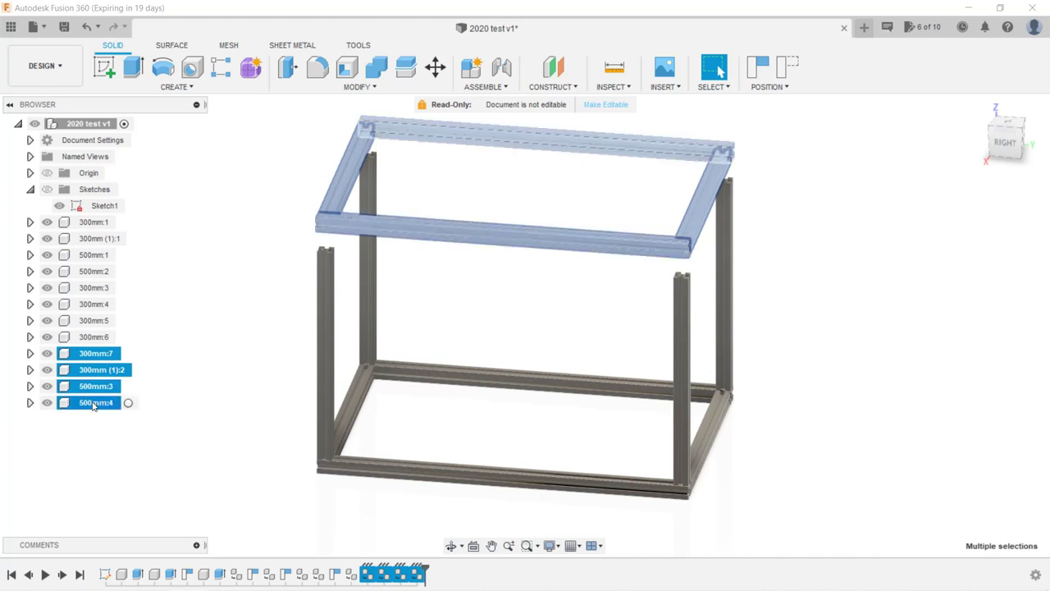
{"action": "right_click", "coordinate": [92, 404]}
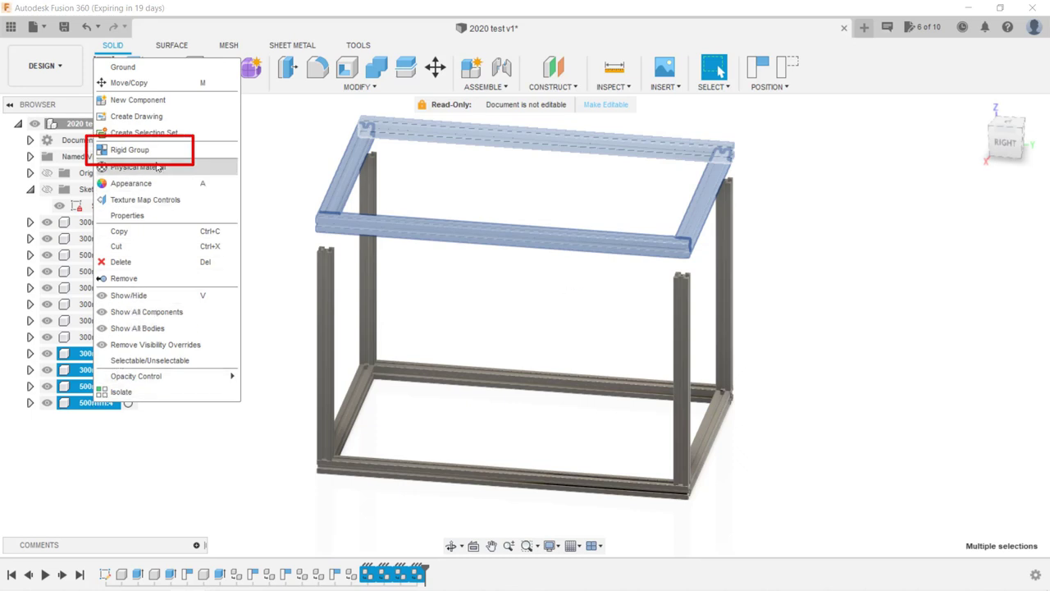
{"action": "left_click", "coordinate": [130, 150]}
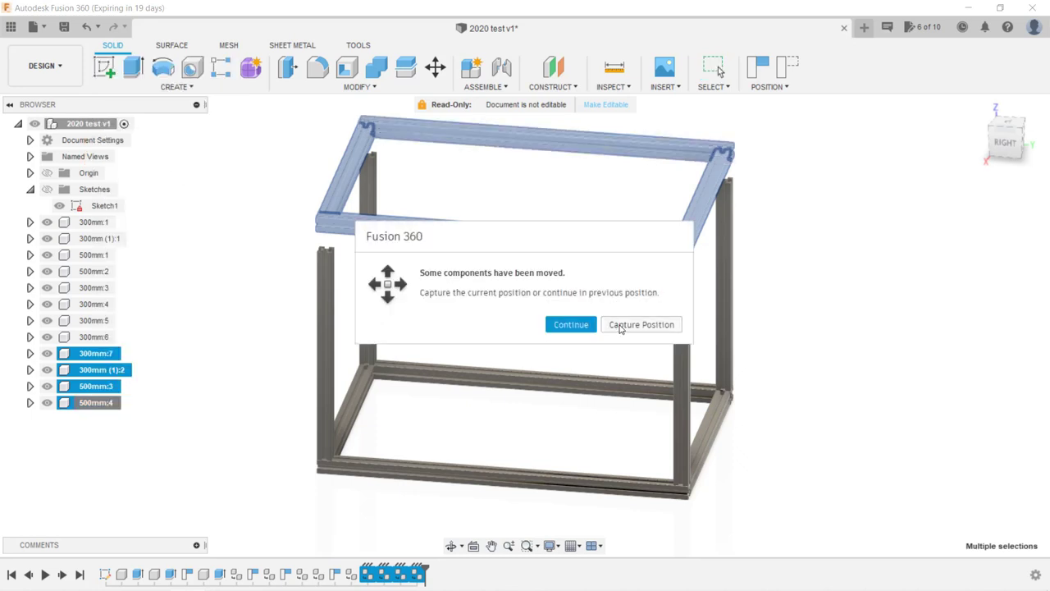
{"action": "left_click", "coordinate": [620, 326]}
{"action": "left_click", "coordinate": [970, 250]}
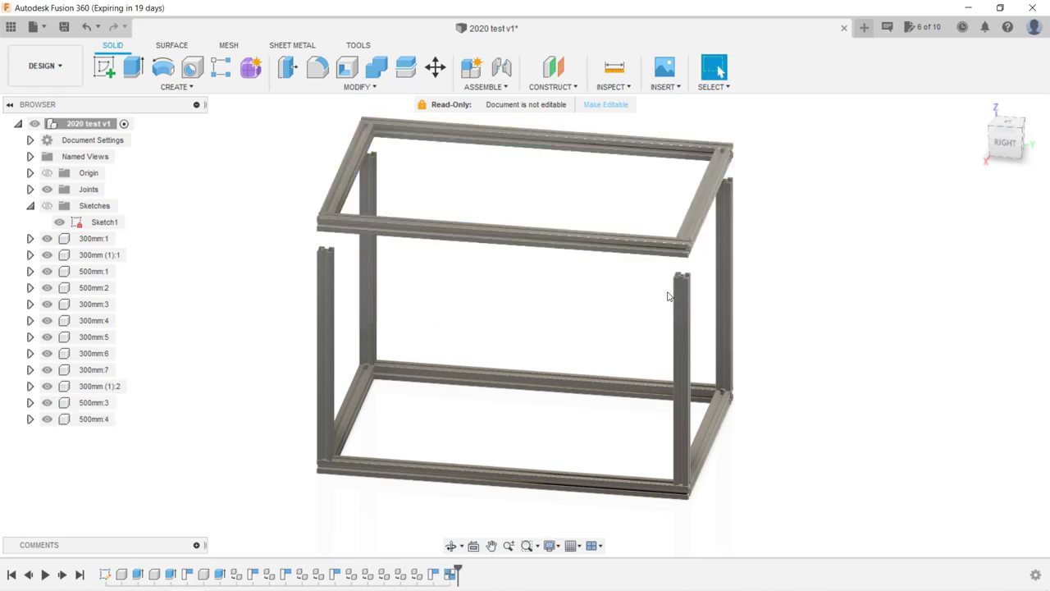
- Align the underside of the upper rail 500mm:3 with the top end face of the upright 300mm:6
{"action": "scroll", "coordinate": [497, 320], "scroll_direction": "up", "scroll_amount": 1}
{"action": "middle_click_drag", "start_coordinate": [497, 319], "coordinate": [519, 304]}
{"action": "scroll", "coordinate": [497, 178], "scroll_direction": "up", "scroll_amount": 5}
{"action": "key", "text": "a"}
{"action": "left_click", "coordinate": [441, 232]}
{"action": "middle_click_drag", "start_coordinate": [440, 233], "coordinate": [418, 309], "text": "shift"}
{"action": "left_click", "coordinate": [406, 291]}
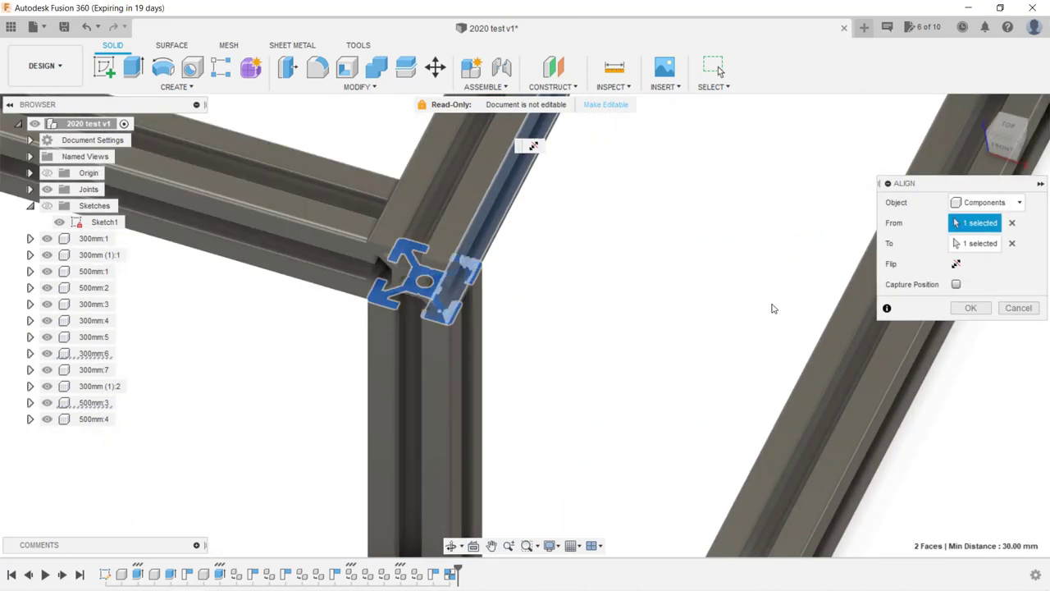
{"action": "left_click", "coordinate": [970, 309]}
{"action": "scroll", "coordinate": [741, 347], "scroll_direction": "down", "scroll_amount": 10}
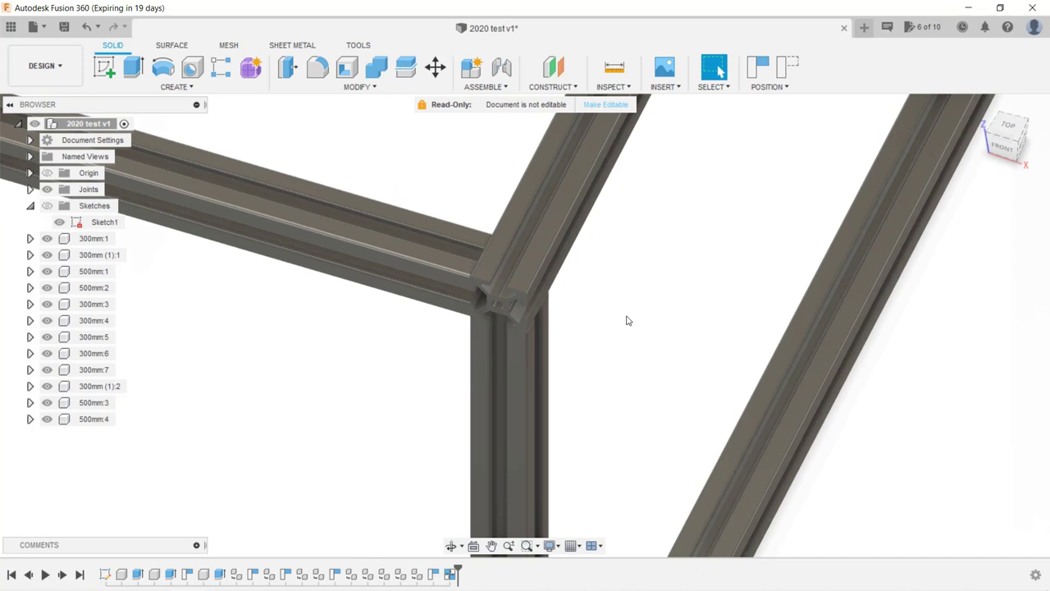
{"action": "middle_click_drag", "start_coordinate": [628, 368], "coordinate": [532, 333], "text": "shift"}
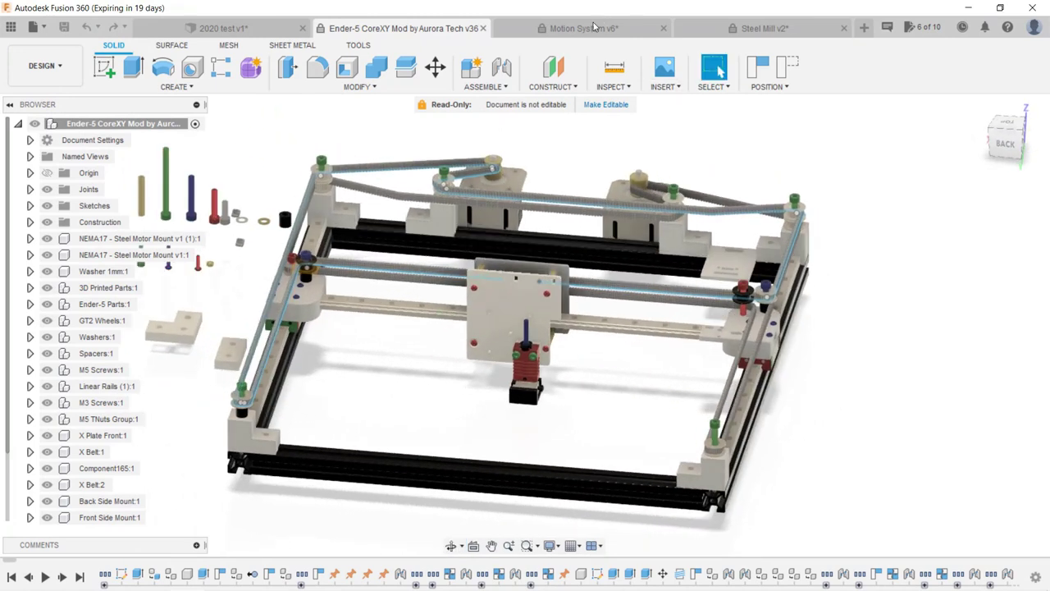
- Examine the jointed motion of the sliding carriage in the Motion System v6 design and of the table in the Steel Mill v2 design
{"action": "left_click", "coordinate": [596, 28]}
{"action": "left_click_drag", "start_coordinate": [600, 288], "coordinate": [537, 344]}
{"action": "left_click", "coordinate": [740, 37]}
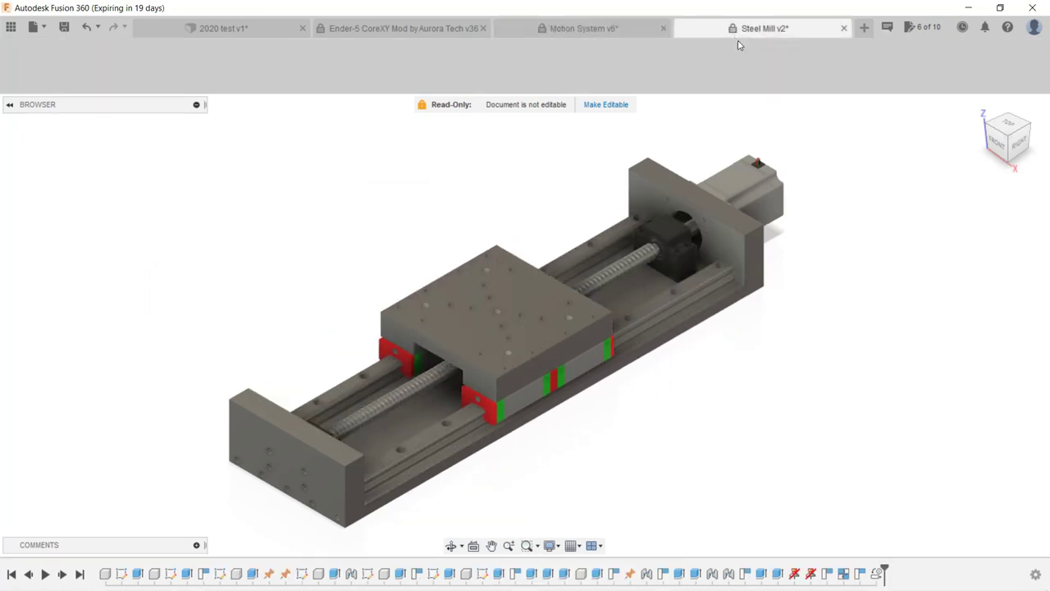
{"action": "left_click_drag", "start_coordinate": [521, 395], "coordinate": [545, 373]}
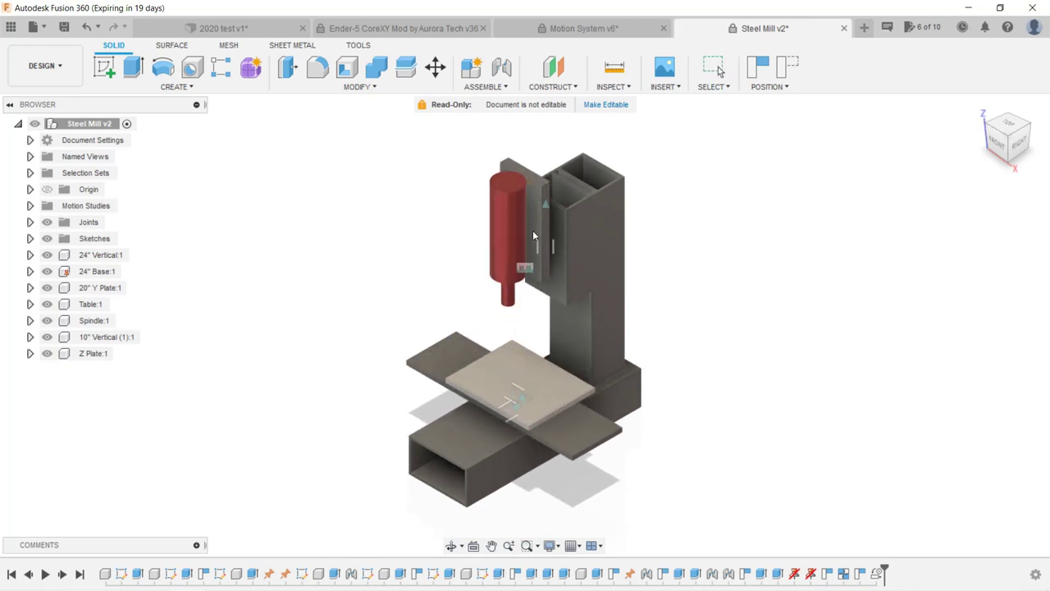